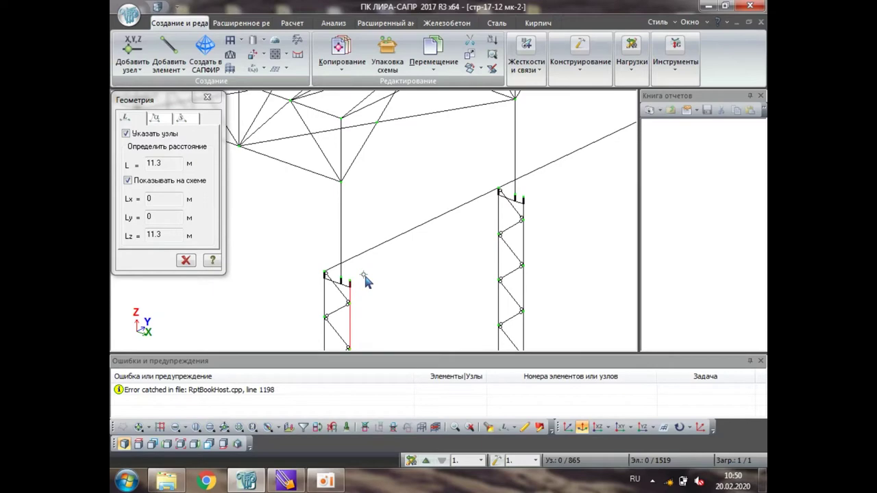
Examine the column row and roof trusses along the building's long edge, especially where the outer truss ends meet the columns.
scroll(370, 277, down, 5)
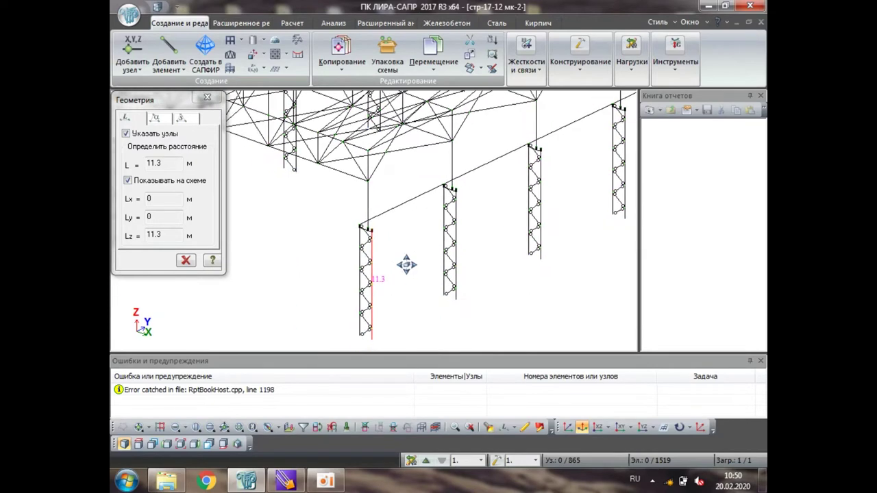
scroll(408, 266, down, 1)
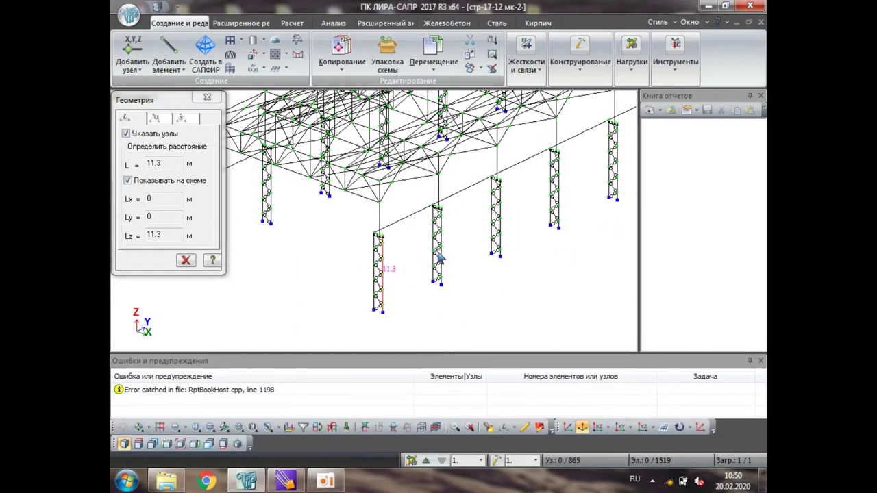
middle_drag(463, 255, 443, 300)
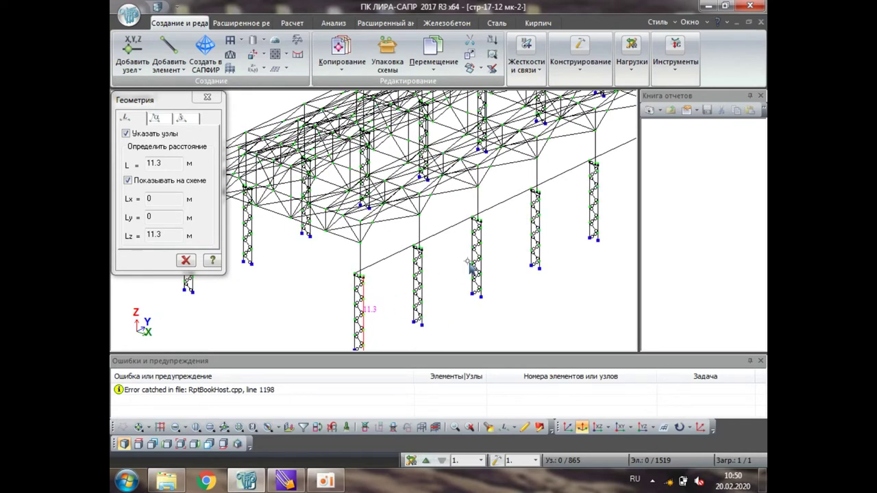
scroll(471, 269, down, 5)
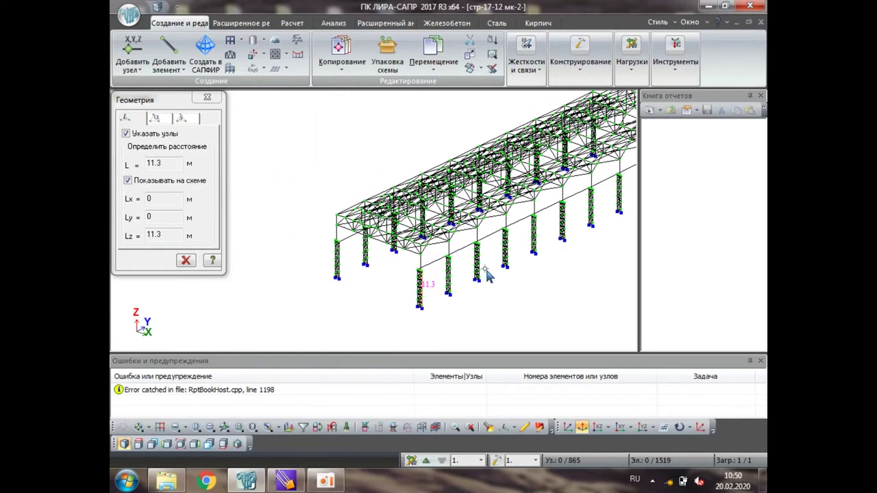
middle_drag(499, 274, 545, 279)
scroll(460, 285, up, 3)
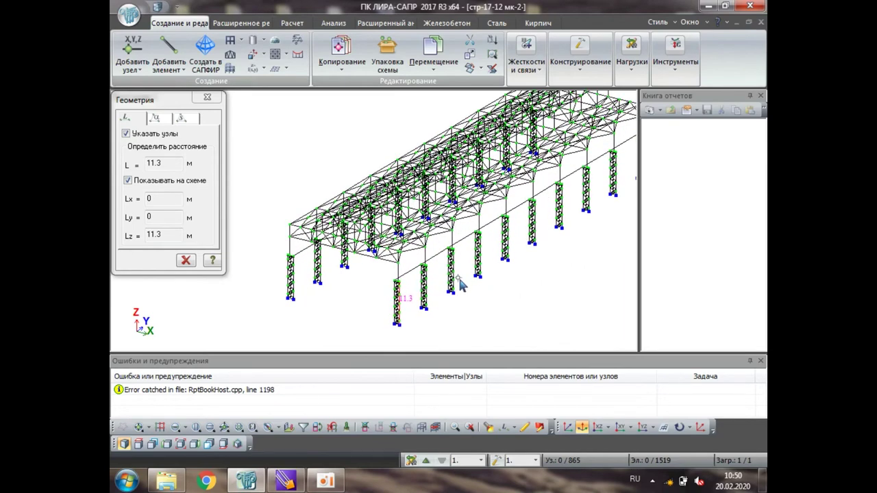
middle_drag(485, 252, 396, 256)
scroll(345, 291, up, 2)
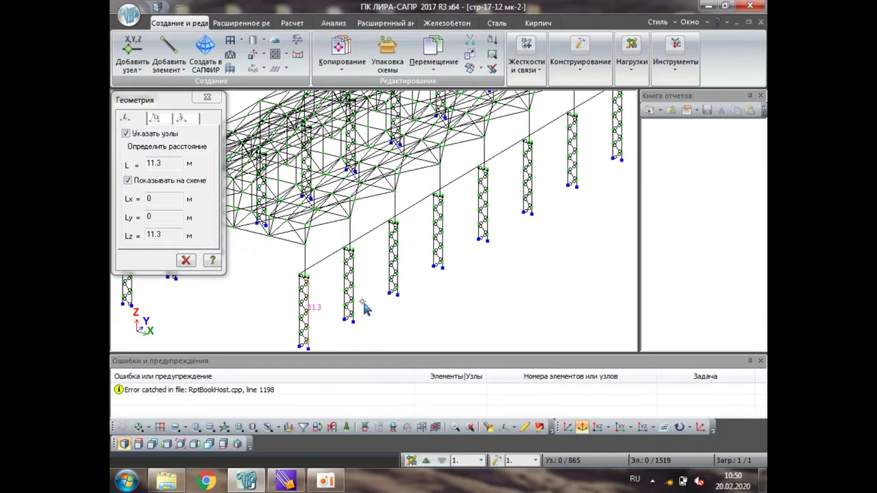
scroll(363, 305, down, 1)
scroll(370, 306, down, 2)
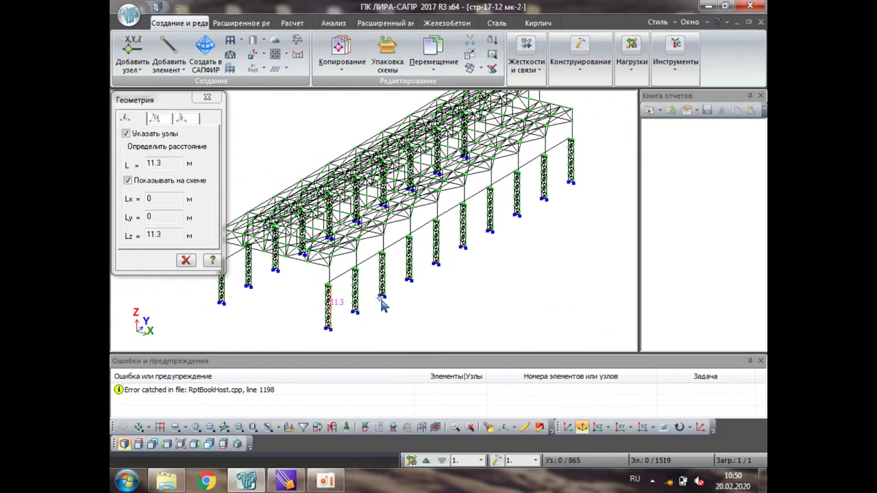
middle_drag(411, 288, 459, 271)
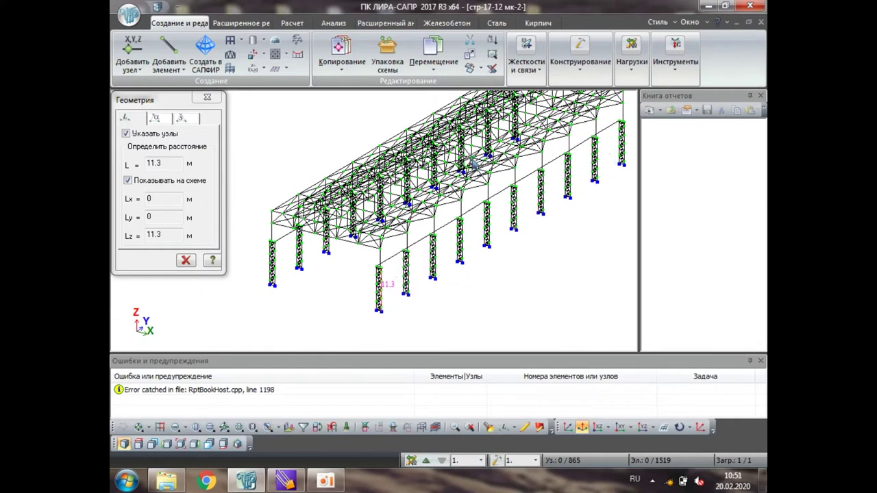
scroll(417, 237, up, 1)
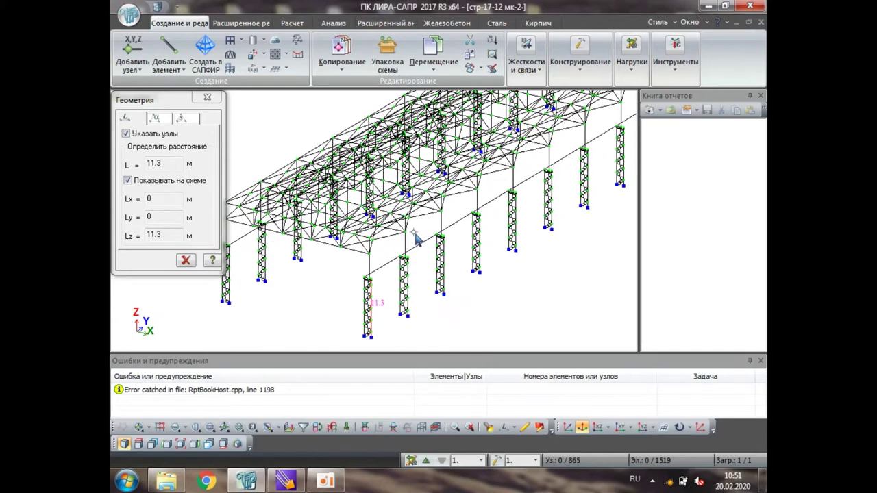
scroll(416, 237, up, 5)
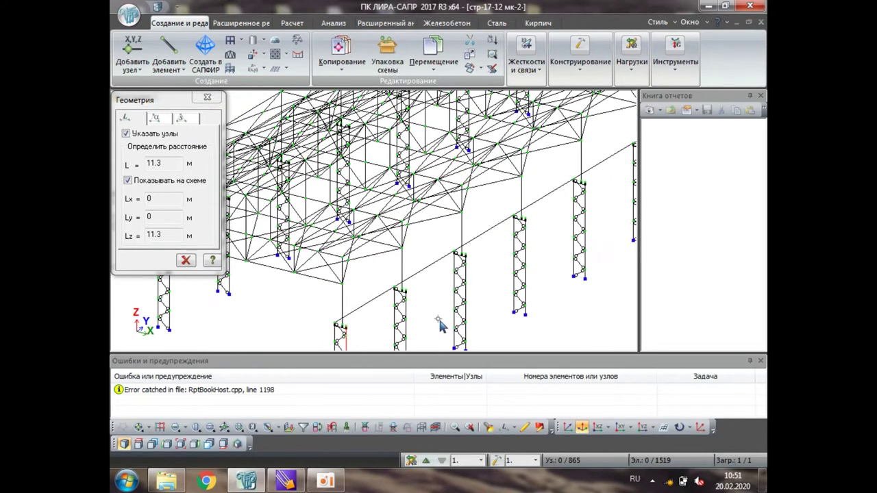
scroll(403, 299, down, 3)
scroll(361, 290, up, 5)
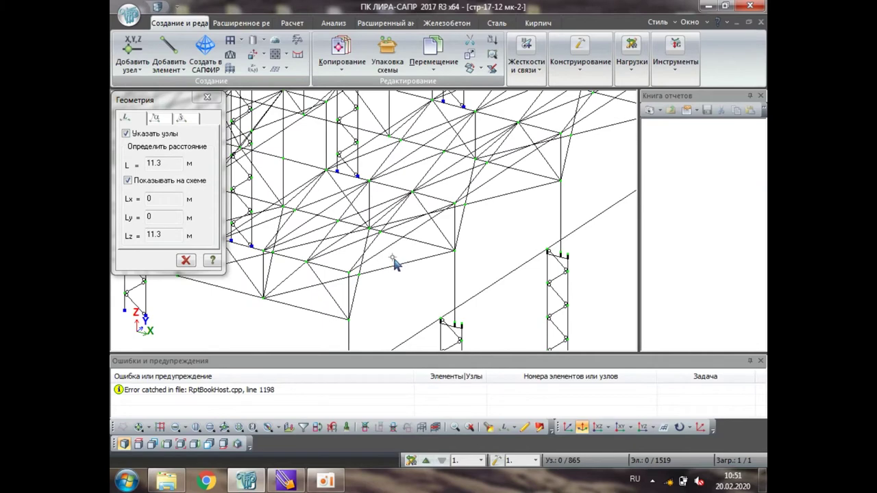
scroll(397, 264, down, 1)
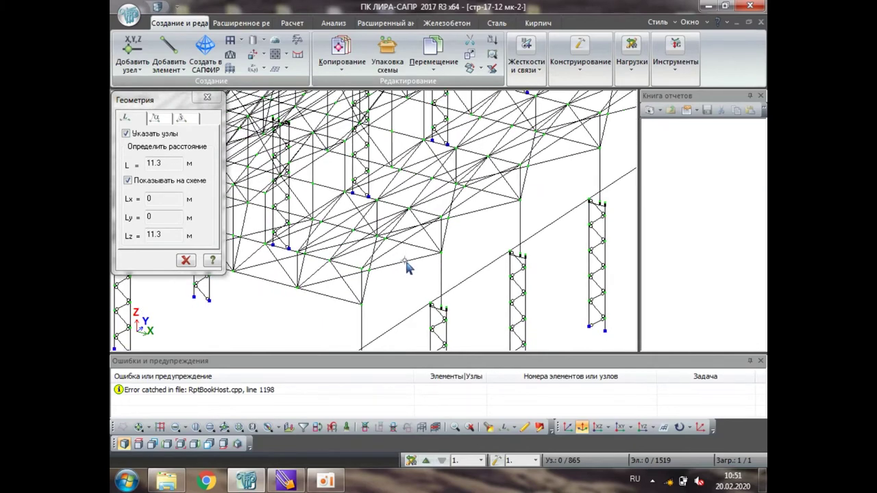
scroll(408, 268, down, 2)
middle_drag(417, 290, 552, 306)
middle_drag(509, 274, 383, 296)
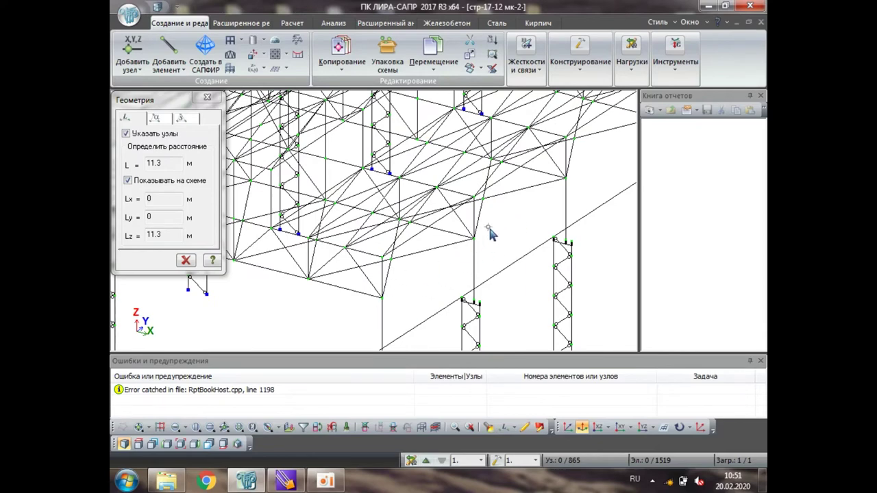
middle_drag(489, 233, 473, 253)
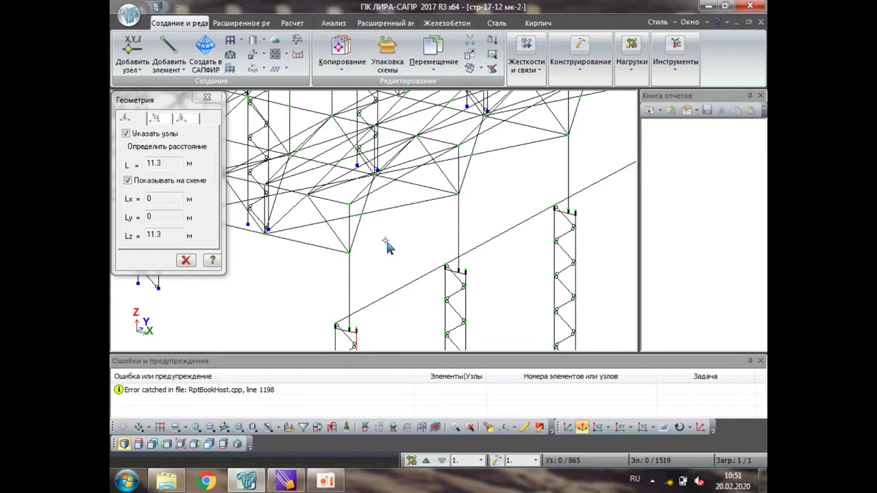
middle_drag(388, 246, 370, 273)
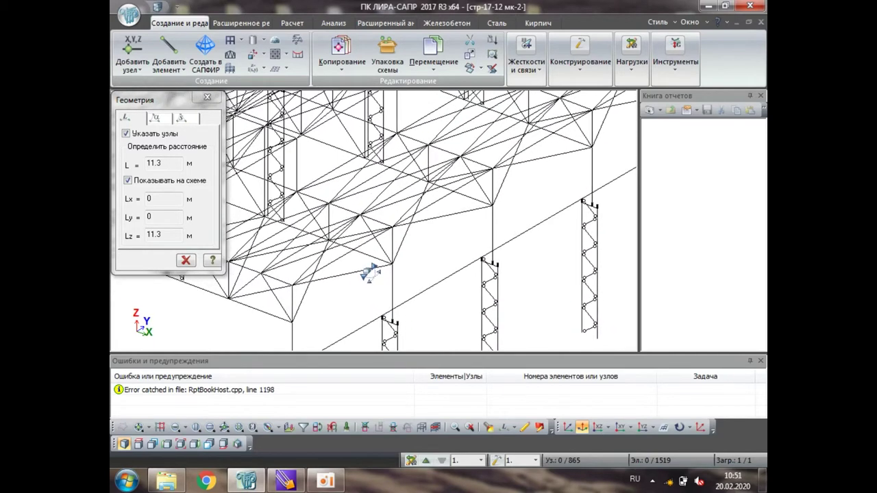
scroll(421, 254, up, 3)
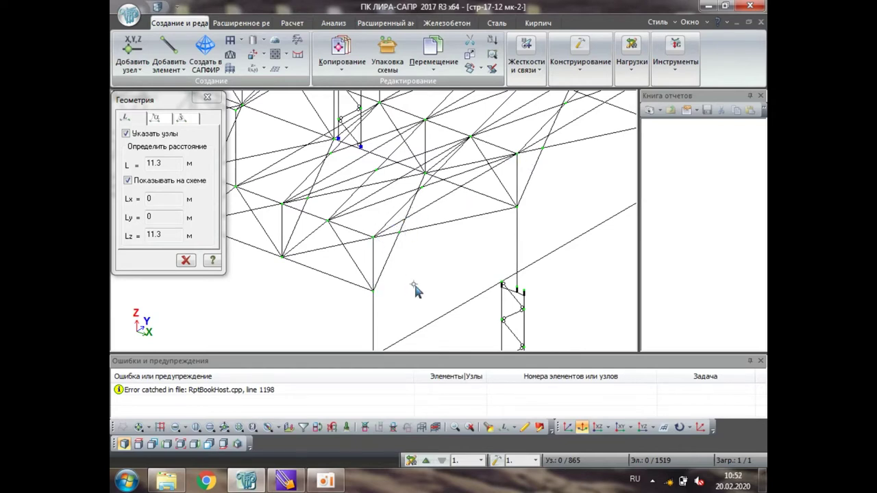
scroll(426, 179, down, 2)
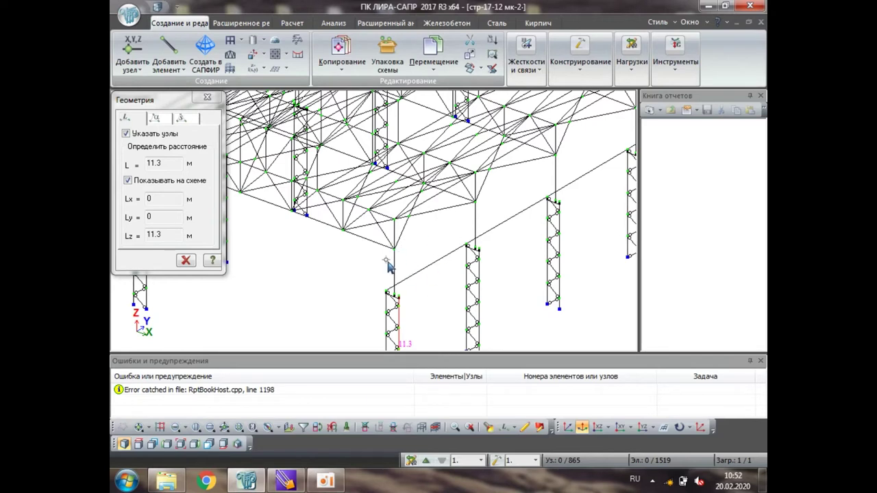
middle_drag(473, 218, 422, 262)
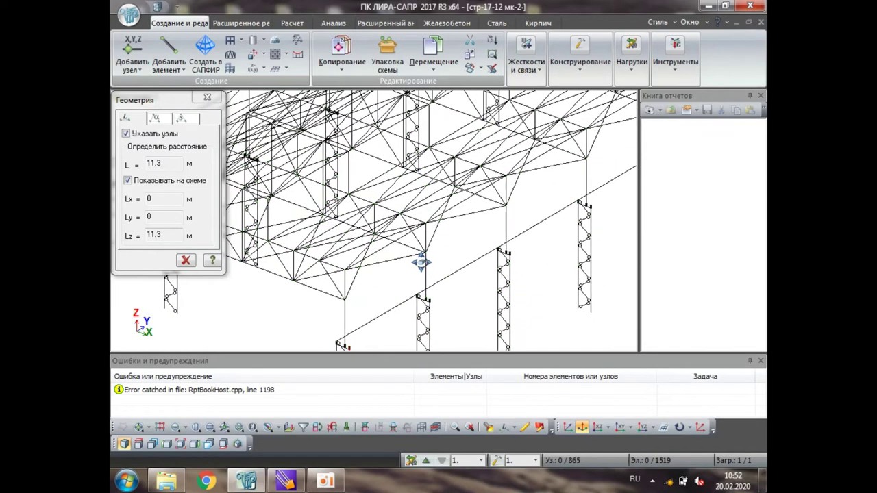
scroll(373, 291, up, 5)
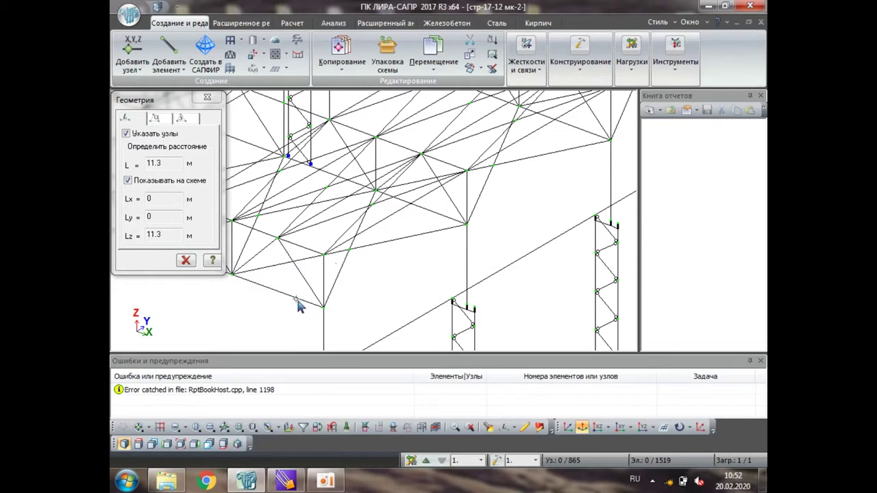
Close the distance measurement and make stiffness type 5, Два уголка 200 x 200 x 14 (Верхний пояс), current.
click(209, 97)
click(342, 46)
click(604, 27)
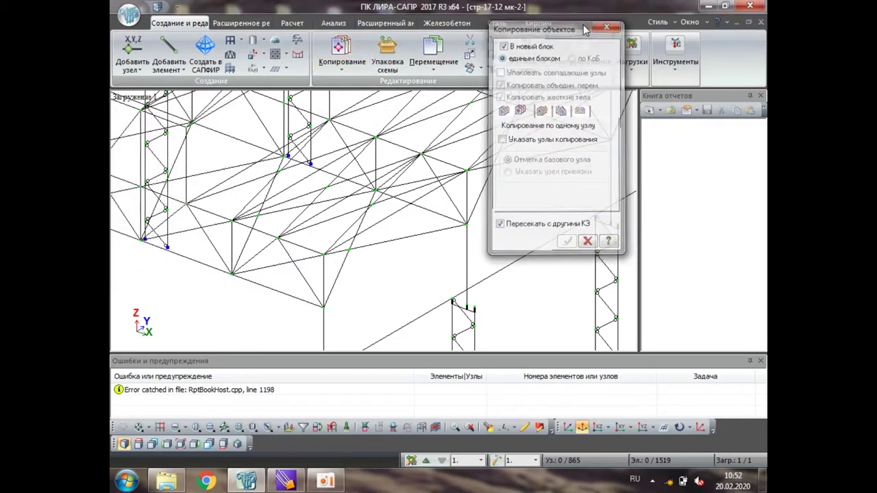
click(531, 47)
click(545, 106)
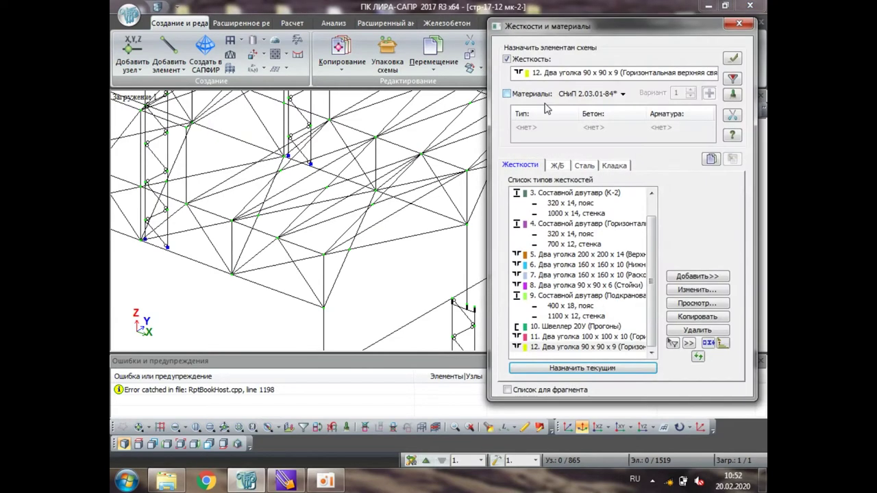
click(604, 255)
Add a bar between the upper-chord end nodes of the first two trusses, picking node 293 (31,12,19.15) as its end.
scroll(471, 230, up, 2)
middle_drag(471, 229, 404, 255)
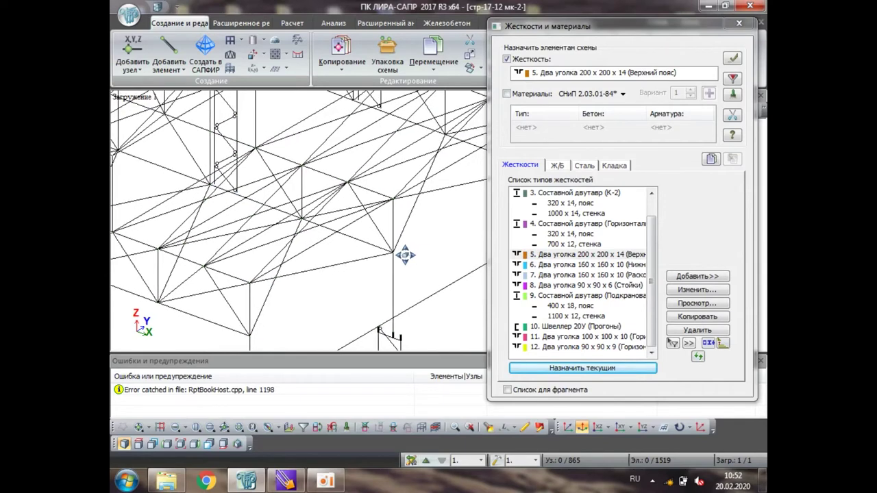
click(169, 52)
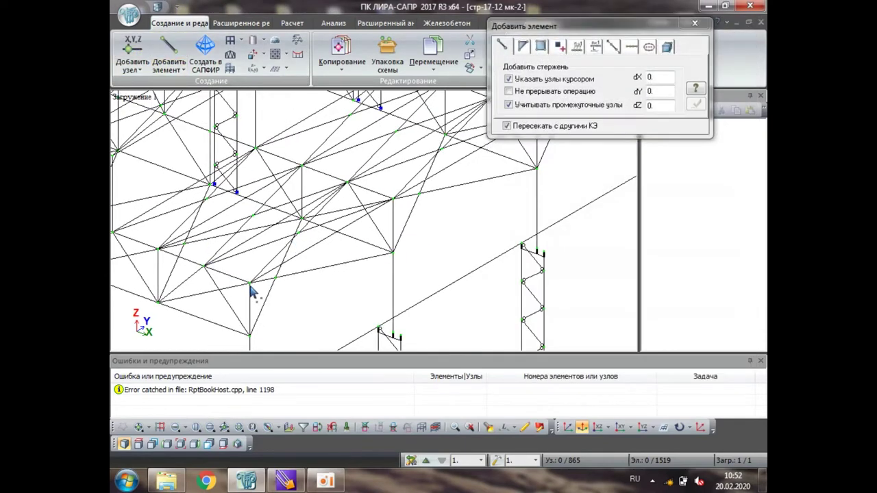
click(251, 285)
click(393, 201)
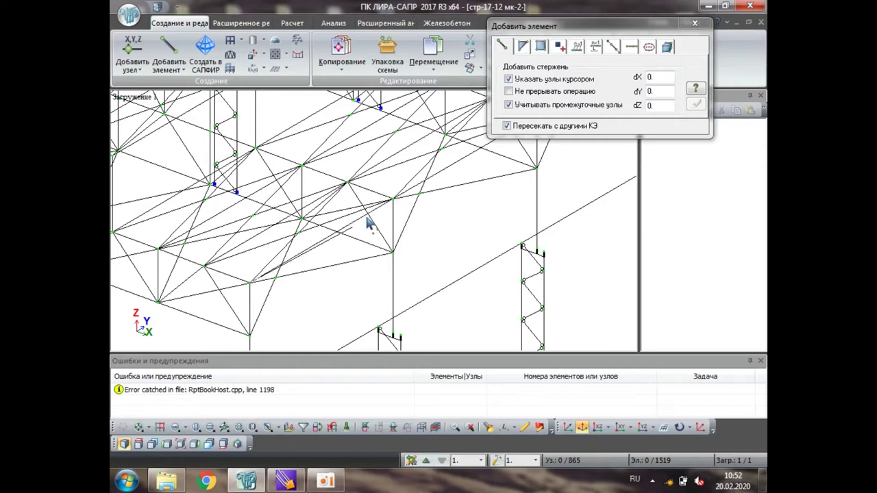
click(394, 201)
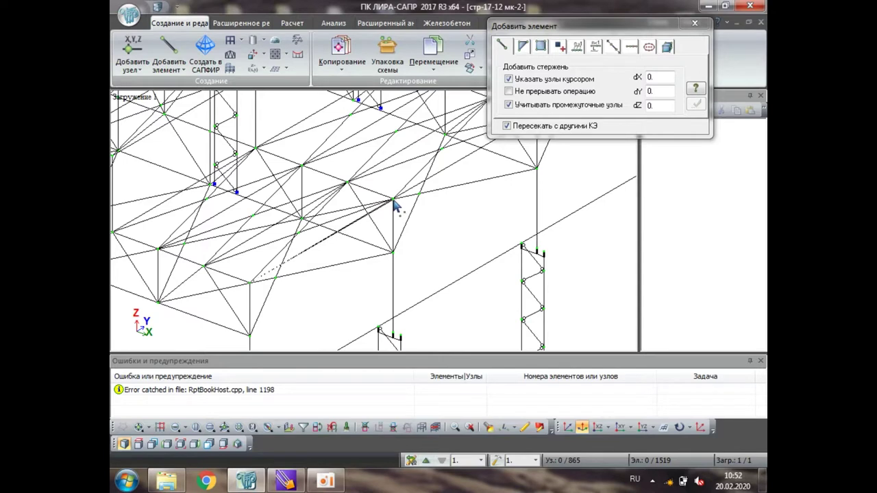
click(395, 204)
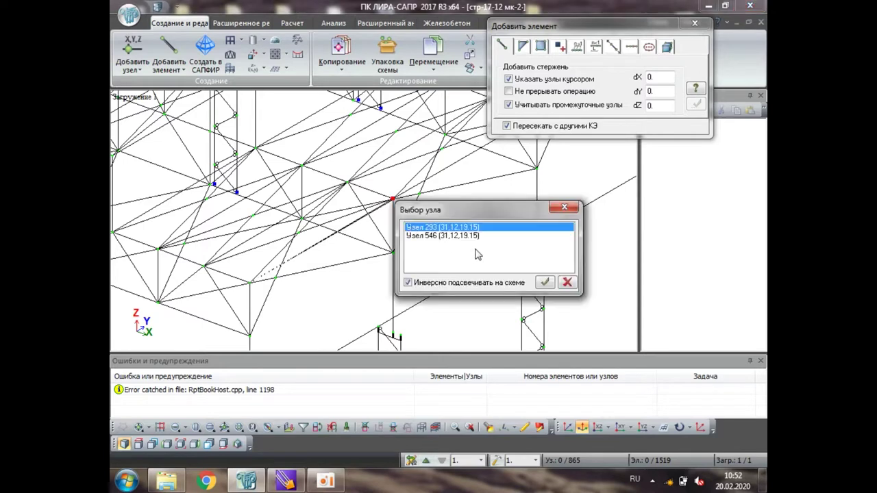
click(543, 285)
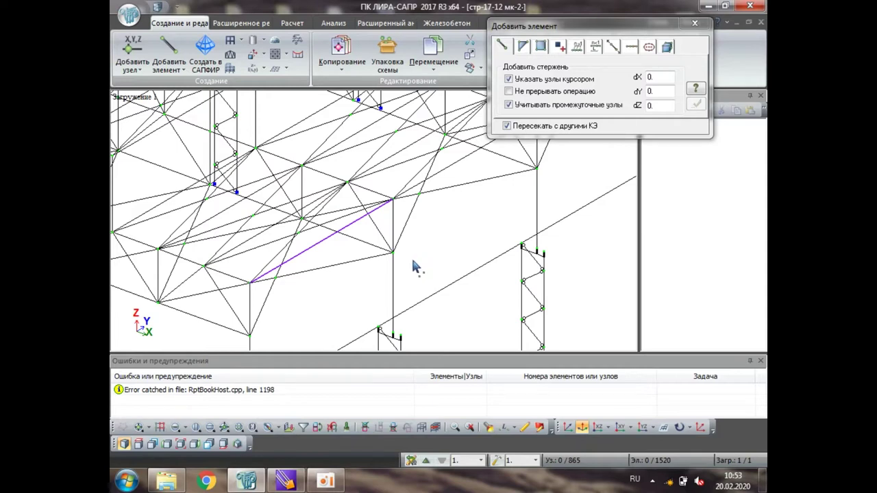
middle_drag(325, 294, 384, 230)
click(695, 23)
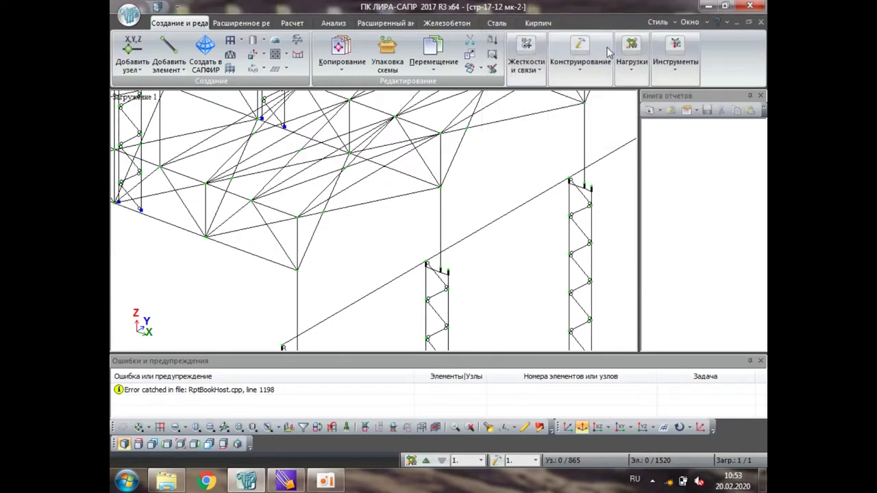
Make stiffness type 6, Два уголка 160 x 160 x 10 (Нижний пояс), current.
click(526, 70)
click(537, 112)
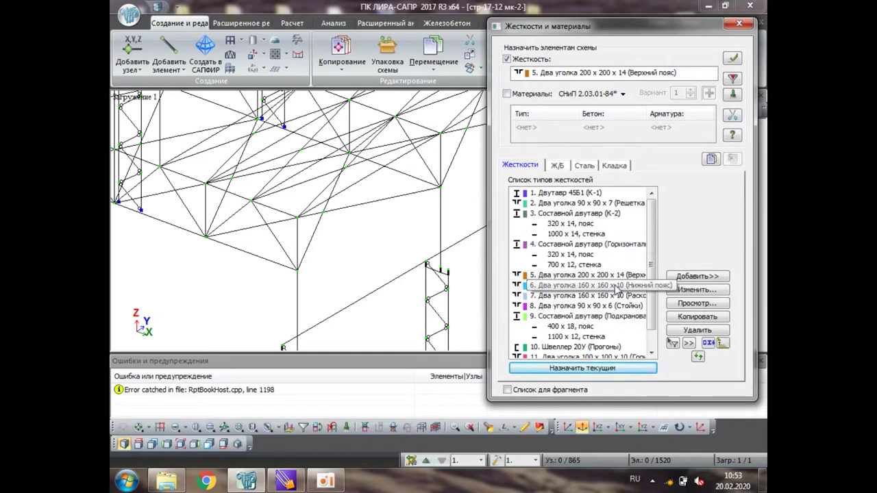
double_click(617, 286)
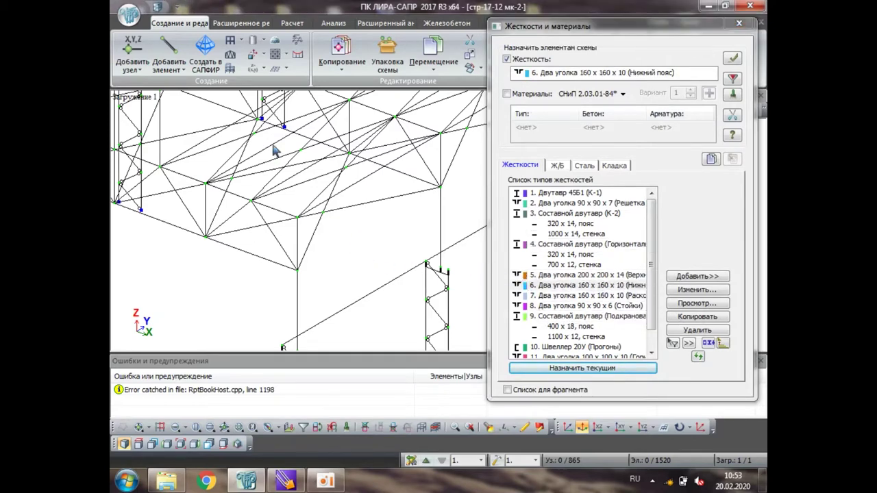
Add a bar between the lower-chord end nodes of the first two trusses along the column row.
click(168, 51)
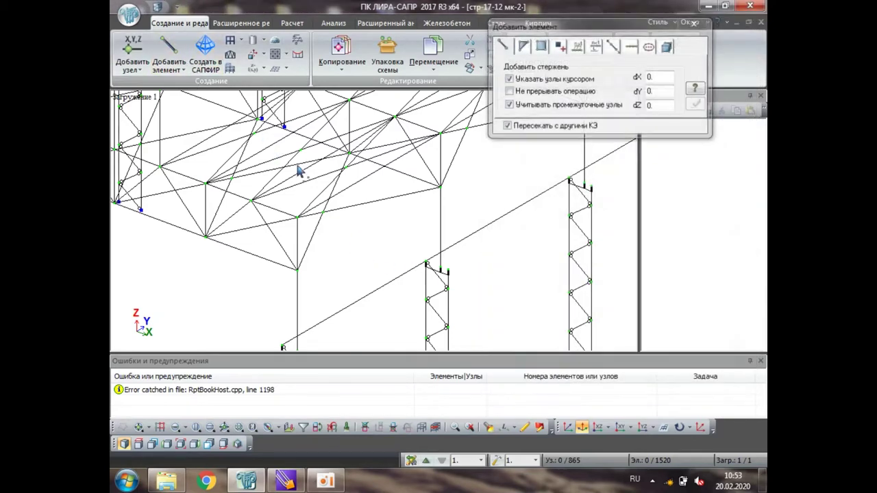
click(297, 270)
click(441, 187)
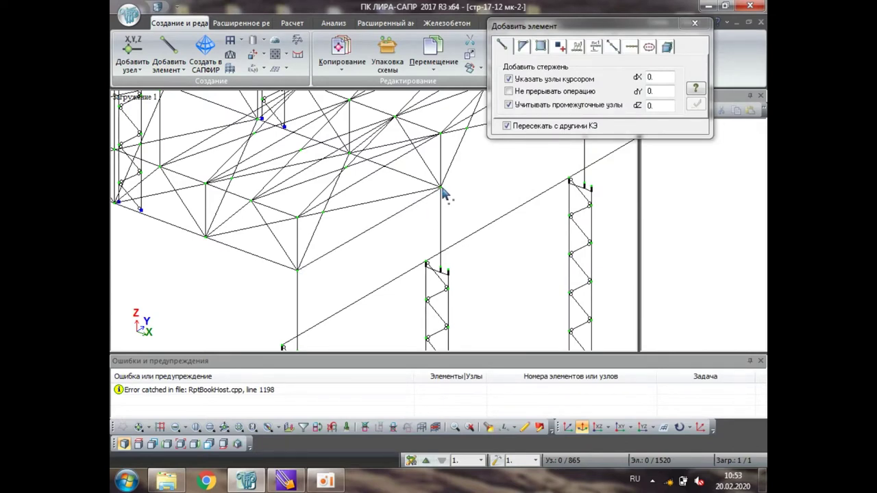
click(443, 267)
middle_drag(443, 268, 402, 217)
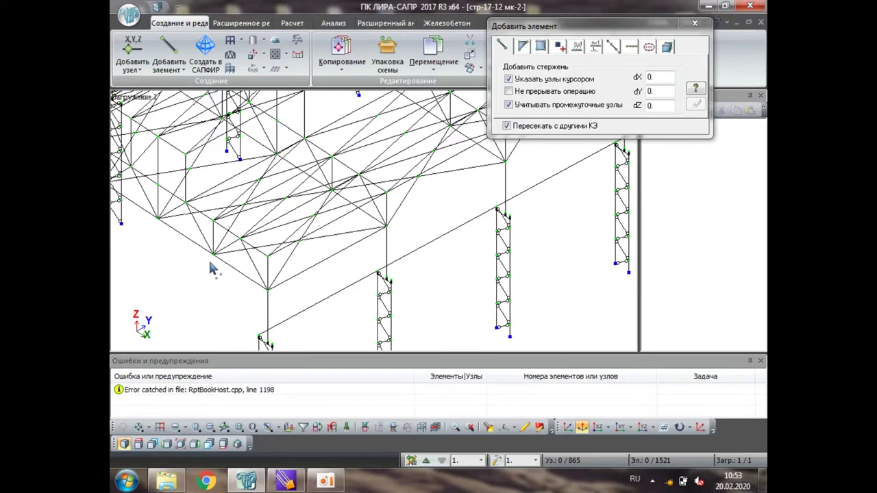
scroll(275, 270, up, 2)
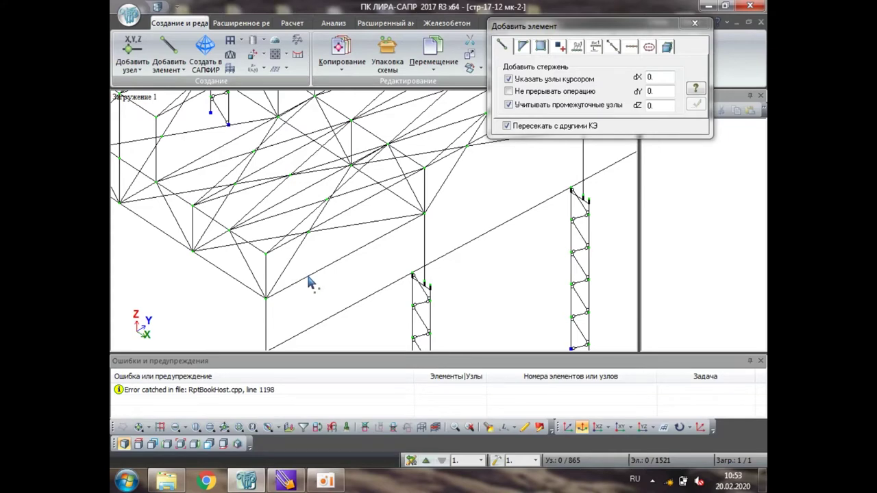
mouse_move(319, 269)
middle_down()
mouse_move(381, 250)
mouse_move(329, 281)
middle_up()
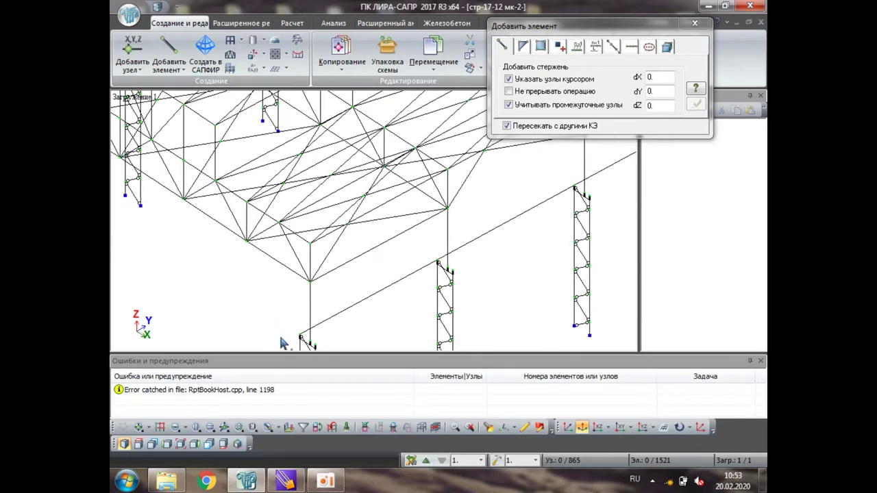
Close the errors and warnings pane and split the lower-chord bar between the first two trusses into 2 equal parts.
click(761, 361)
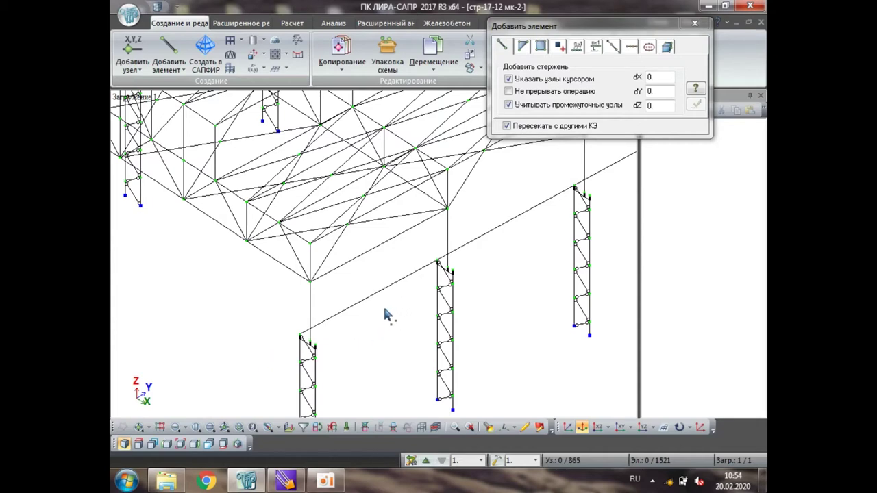
middle_drag(384, 310, 372, 297)
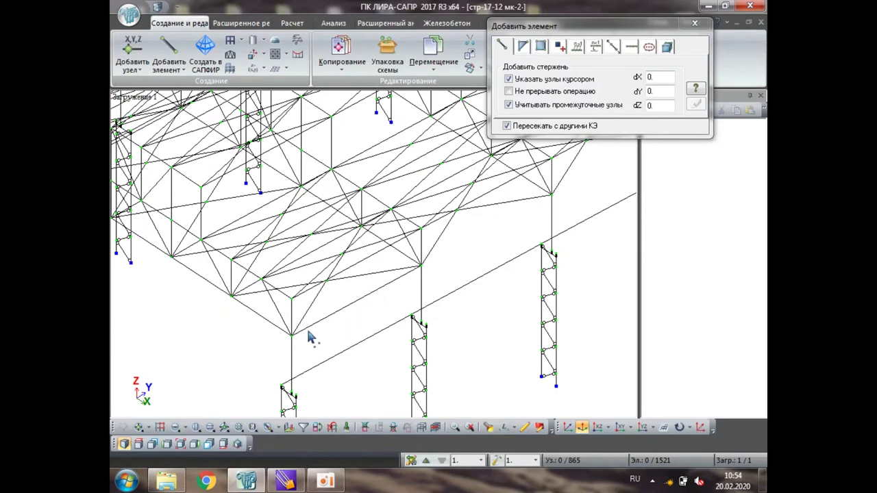
scroll(306, 352, up, 1)
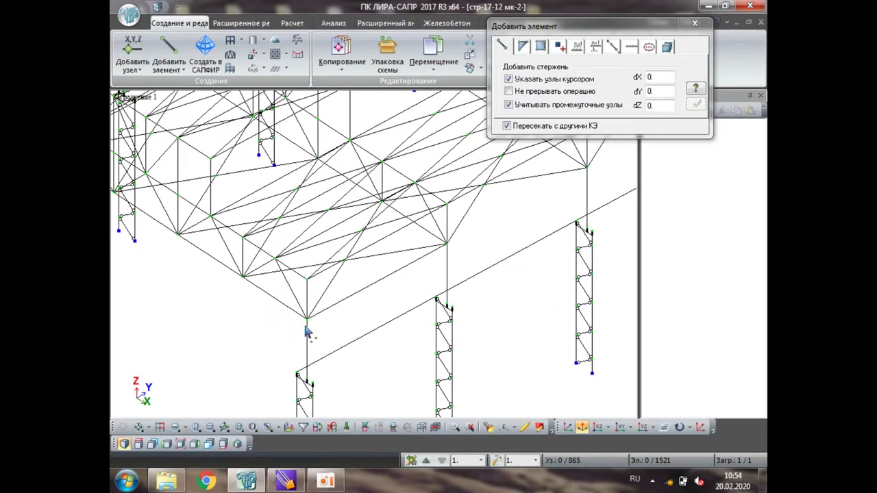
click(138, 427)
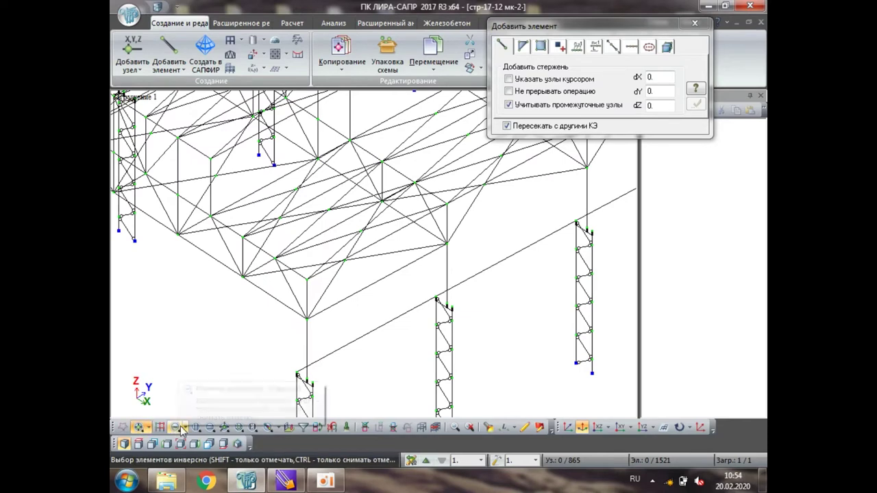
click(385, 280)
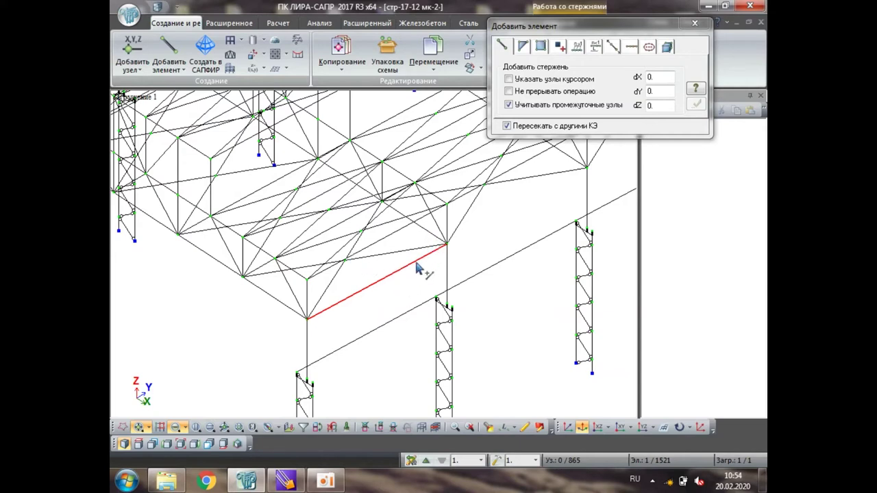
scroll(411, 281, up, 2)
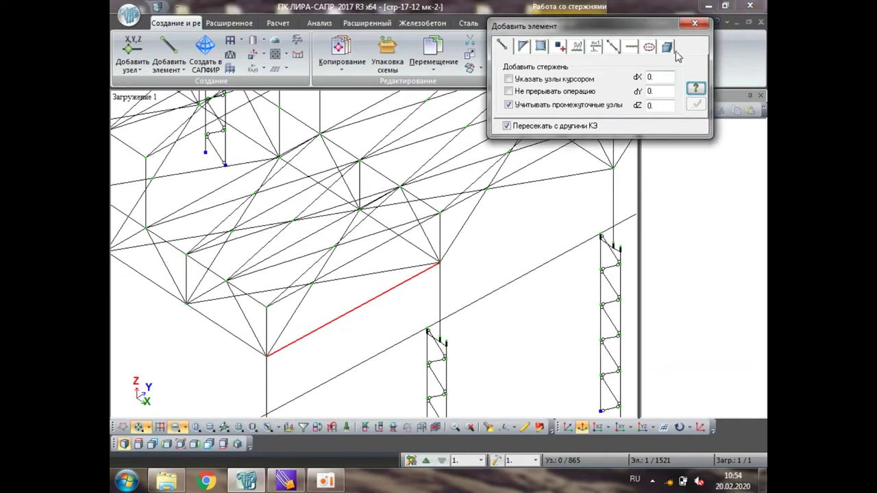
click(577, 47)
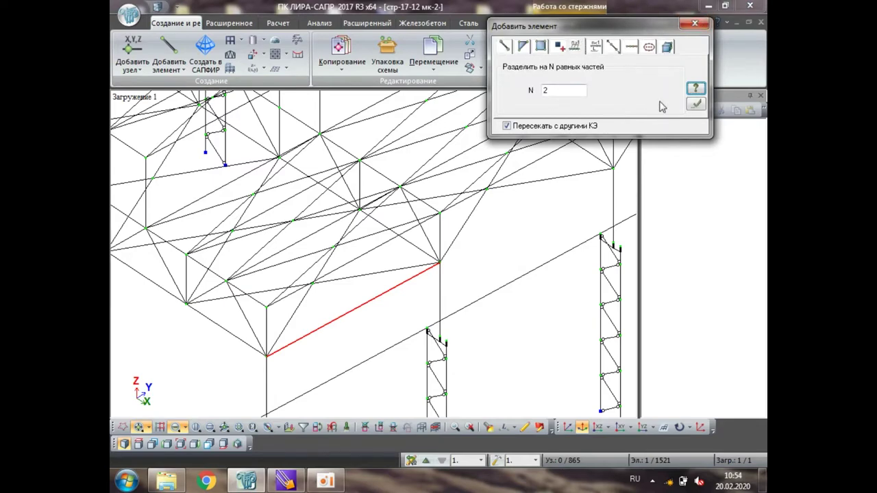
click(697, 103)
scroll(308, 308, up, 10)
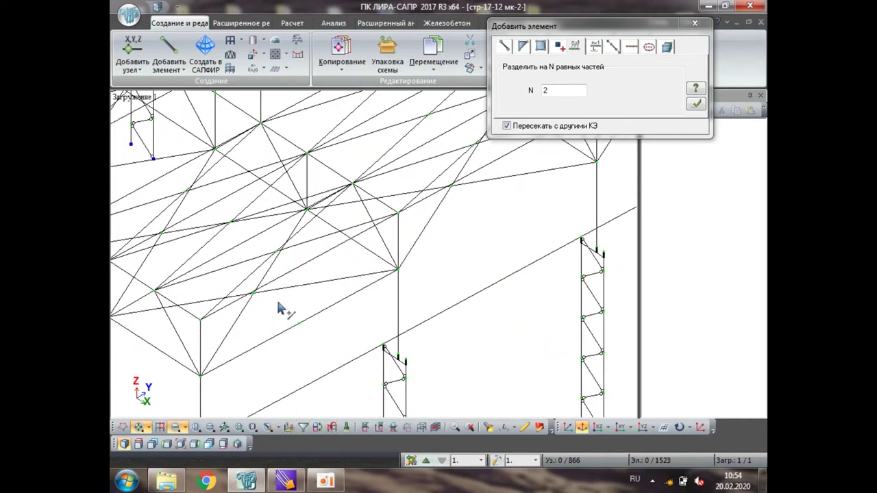
Split the upper-chord bar between the first two trusses, element 1520 (29 293), into 3 equal parts.
click(305, 269)
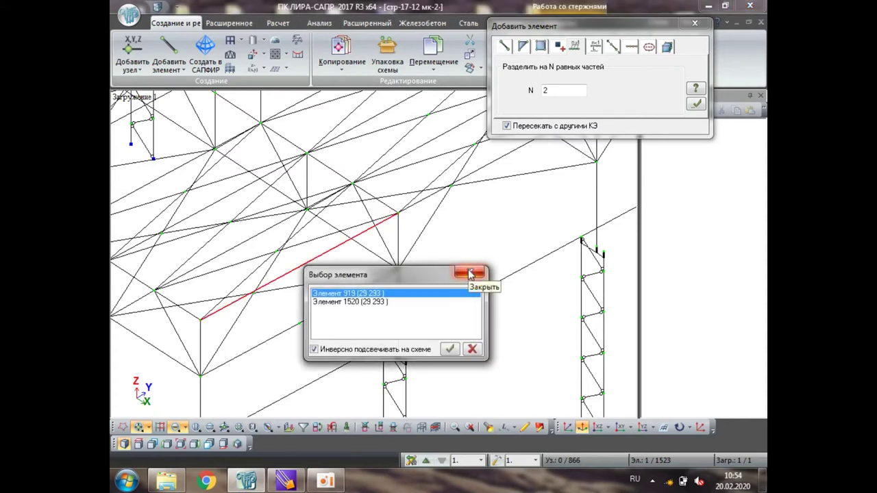
click(353, 303)
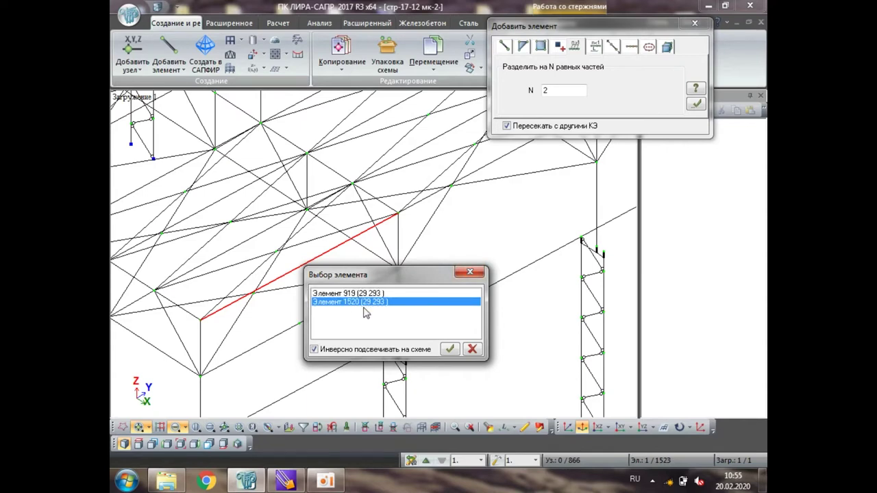
click(450, 350)
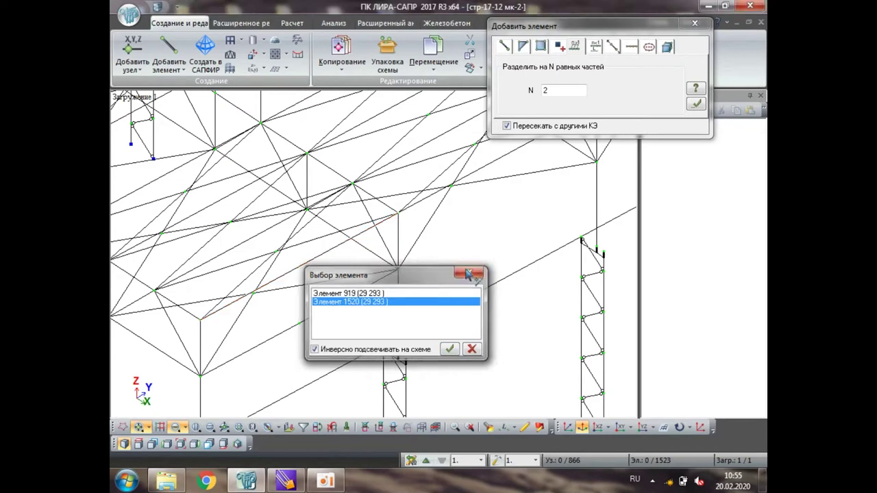
click(299, 271)
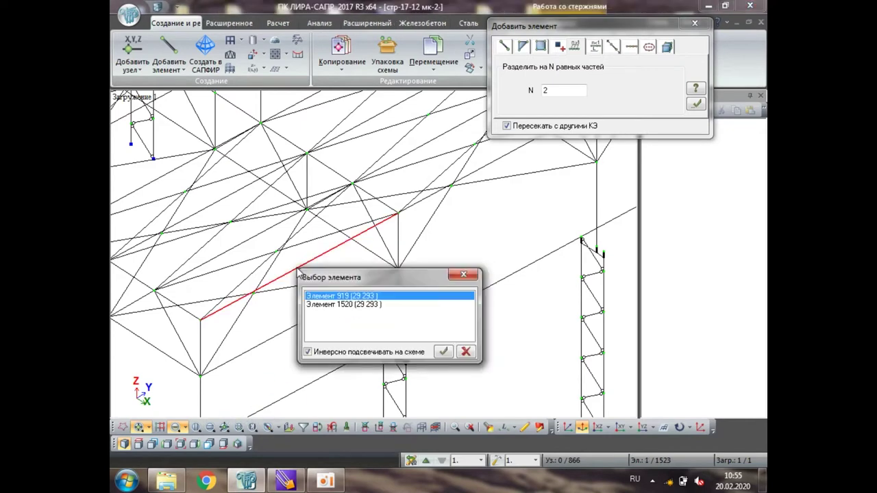
click(349, 305)
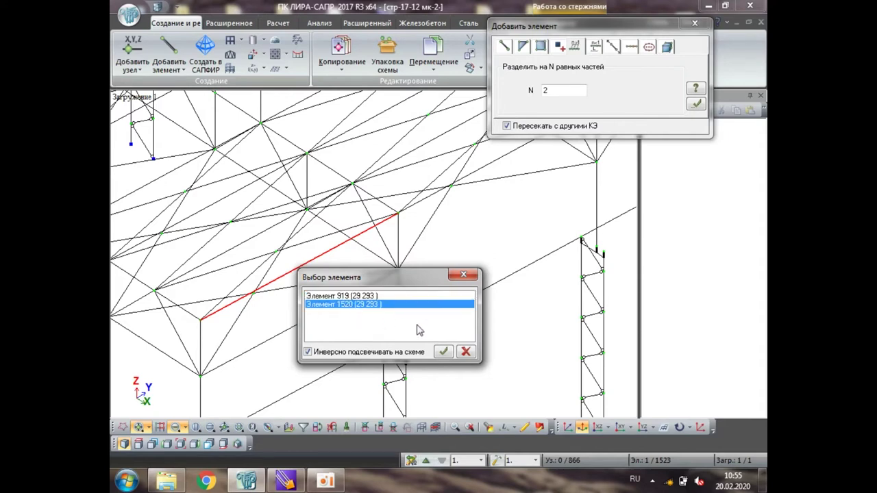
click(443, 351)
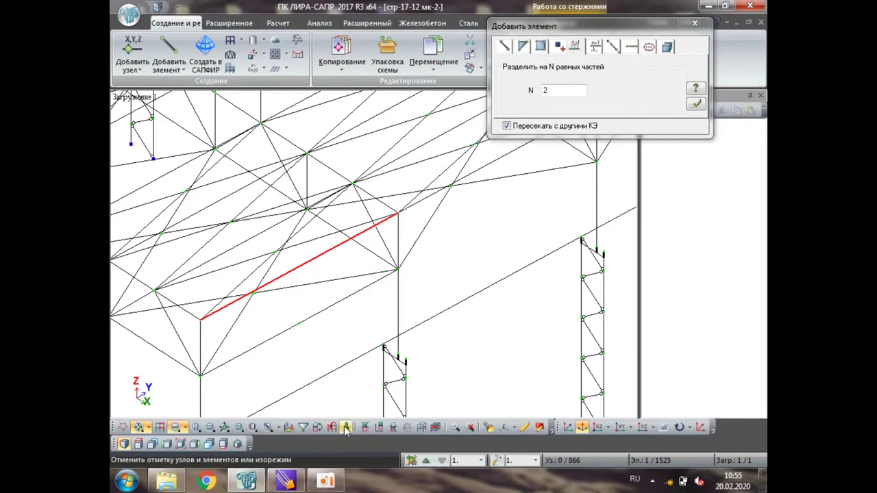
click(307, 267)
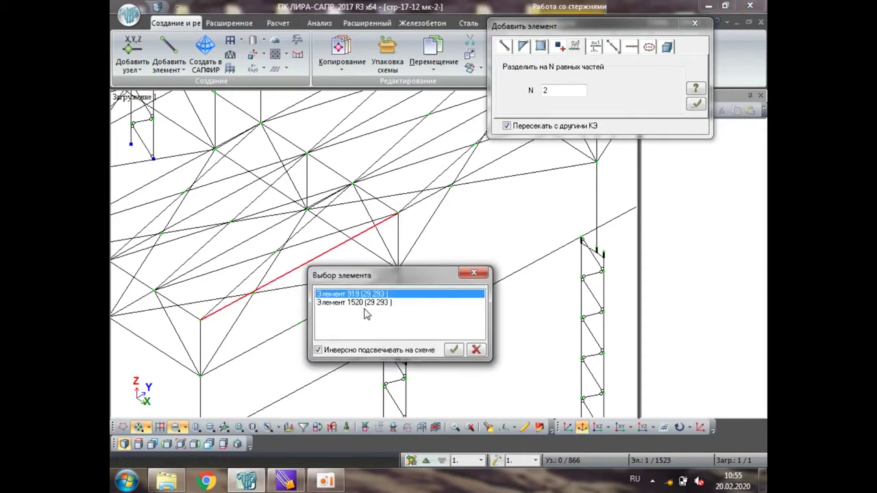
click(363, 302)
click(452, 349)
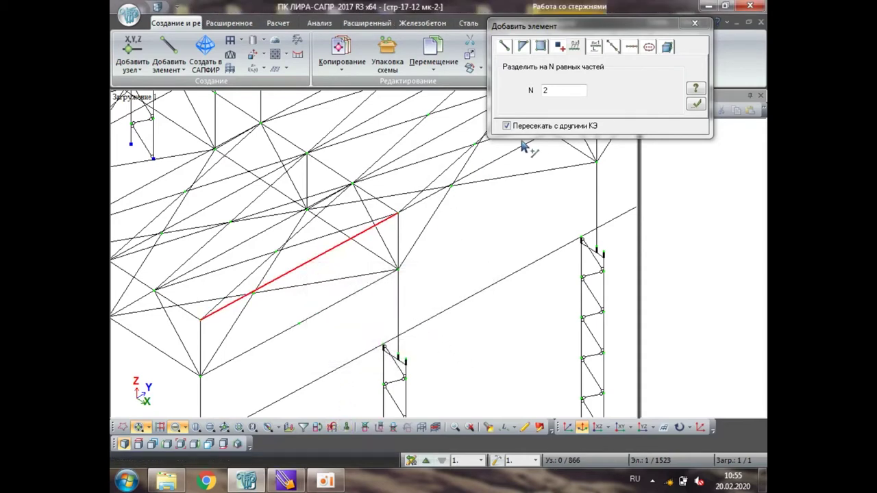
click(559, 92)
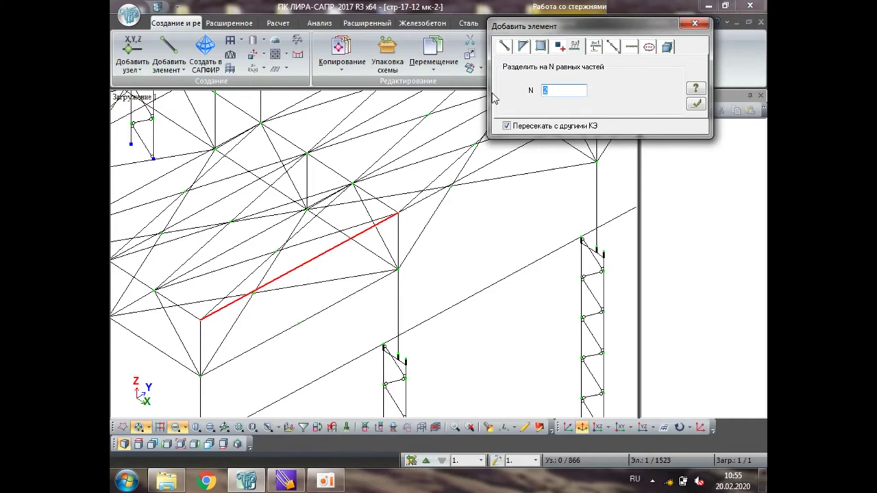
text(3)
click(696, 104)
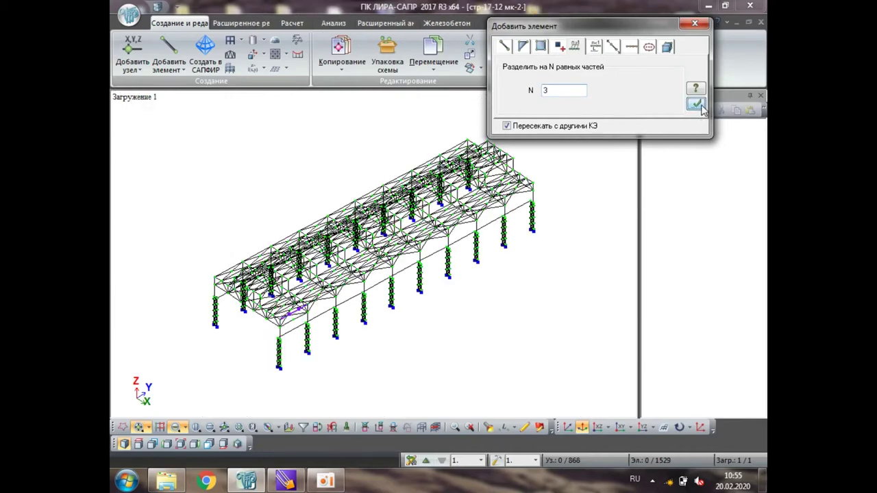
Finish adding division nodes and make stiffness type 7, Два уголка 160 x 160 x 10 (Раскосы), current.
scroll(272, 343, up, 8)
scroll(272, 342, up, 3)
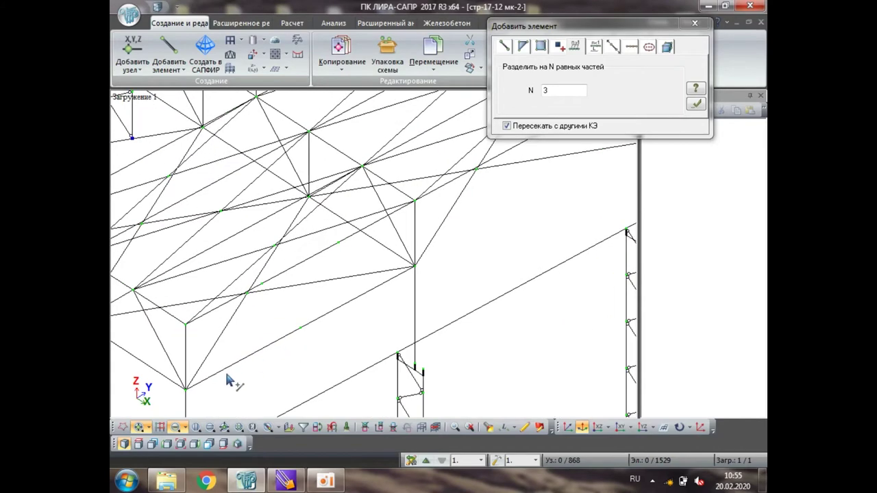
scroll(295, 356, up, 5)
middle_drag(284, 252, 422, 310)
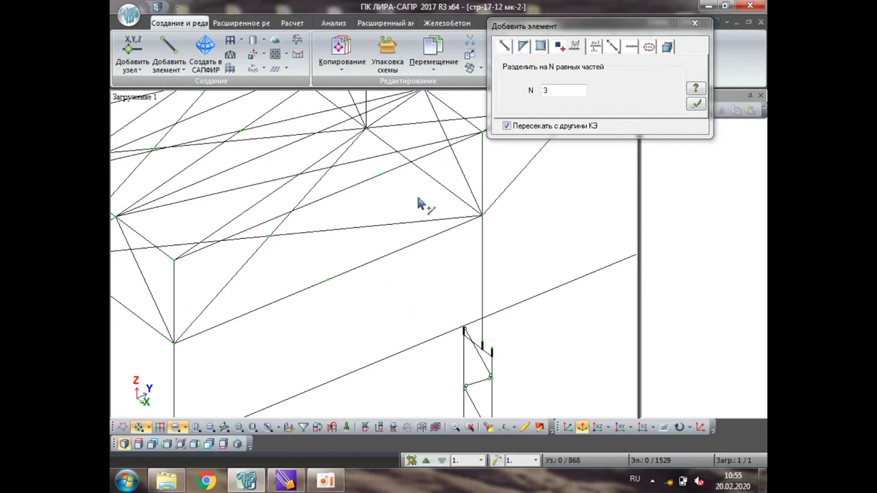
click(695, 23)
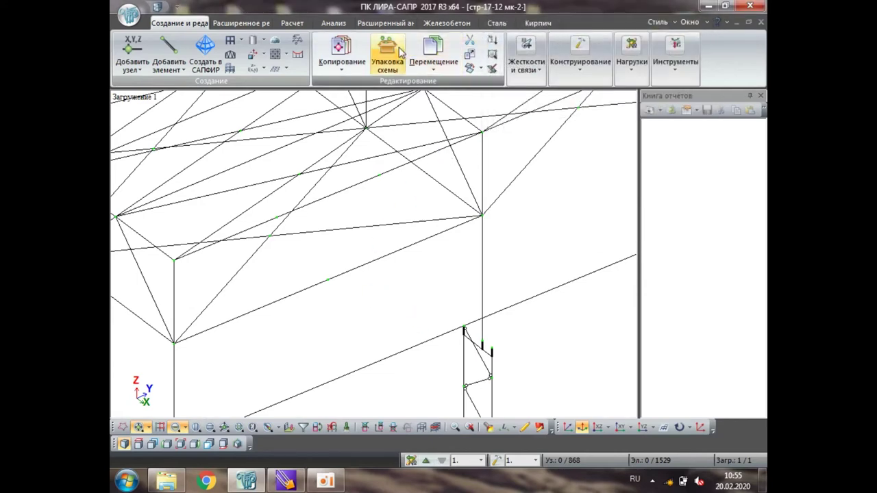
click(526, 65)
click(541, 100)
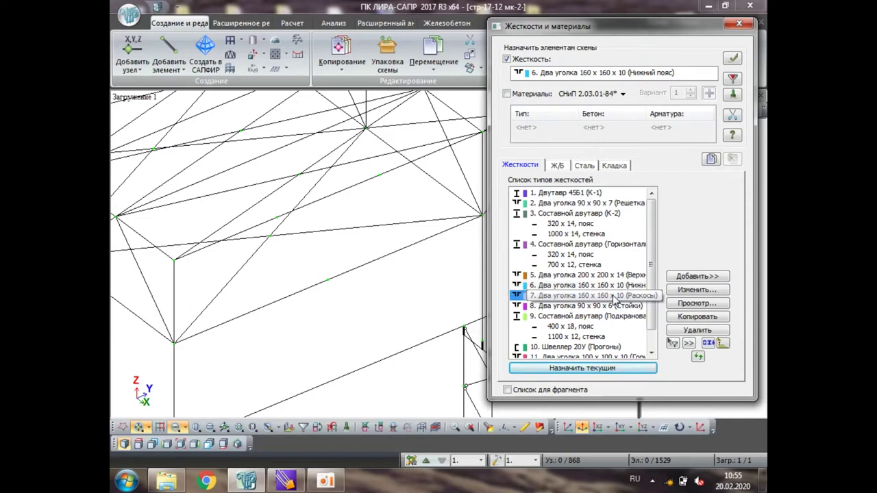
click(612, 295)
click(617, 368)
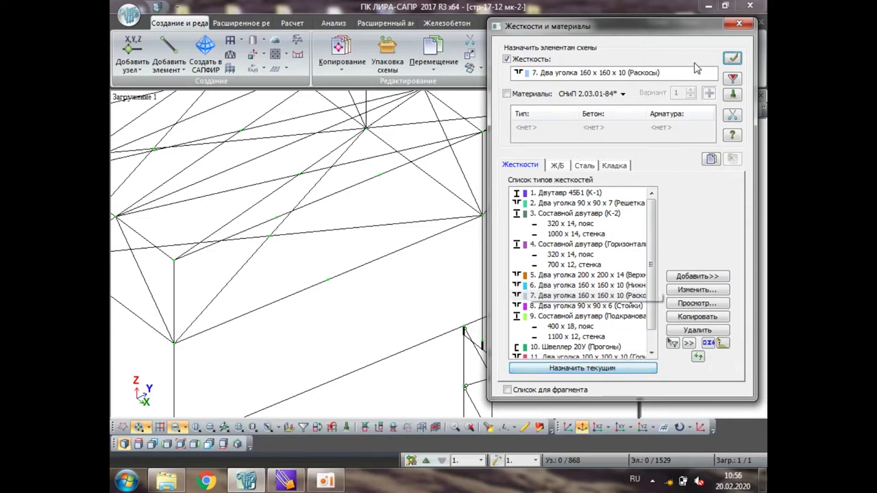
click(739, 24)
Add four zigzag diagonal bars between the first two trusses, joining the lower-chord end and middle nodes to the upper-chord third-point nodes.
click(168, 48)
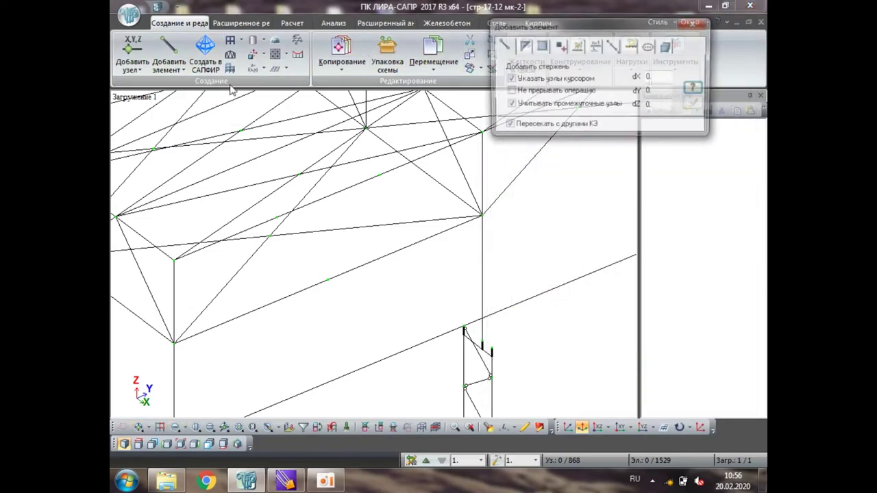
middle_drag(176, 351, 314, 344)
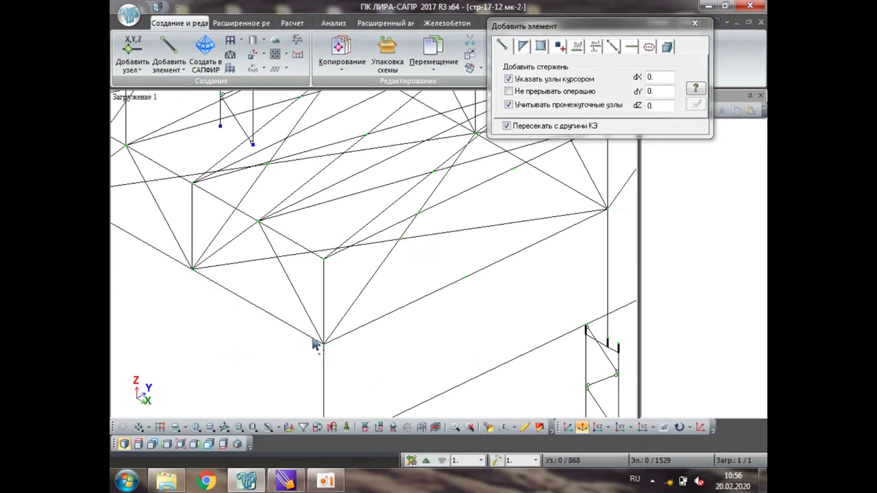
click(417, 216)
click(465, 277)
click(513, 170)
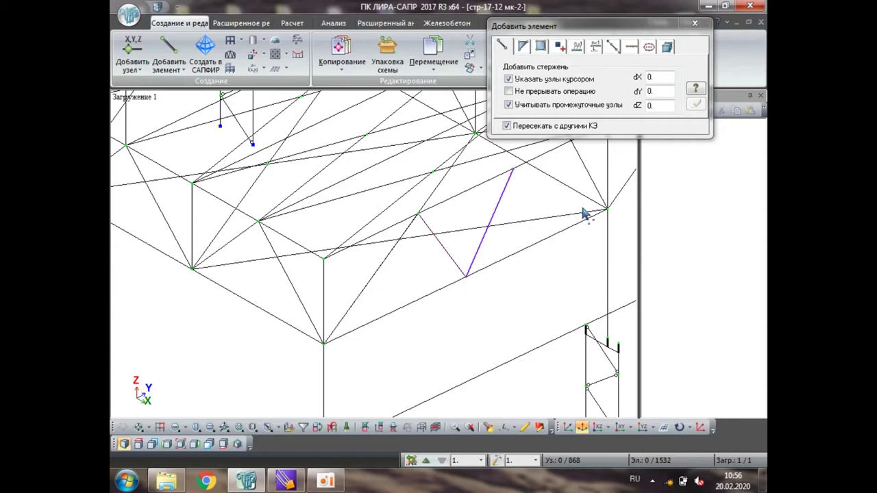
click(607, 210)
middle_drag(583, 280, 554, 298)
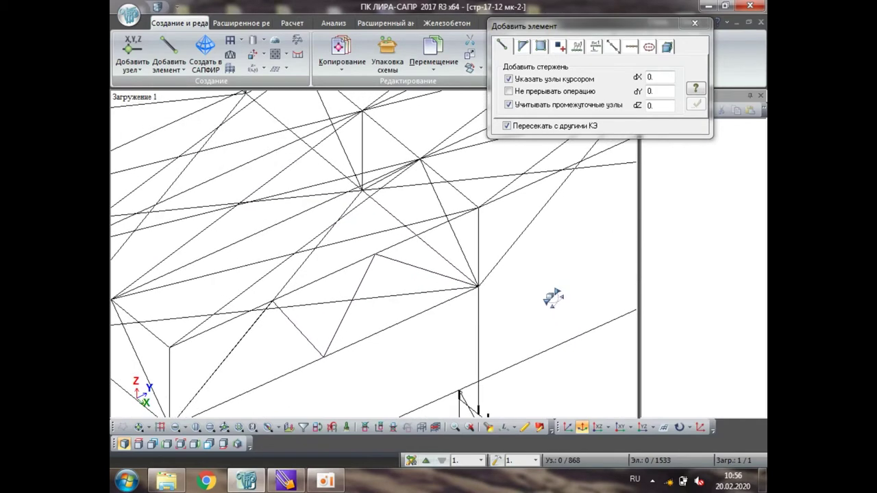
Show the model in the YZ projection and delete the two outer diagonals of the bay between the first two trusses.
click(643, 427)
middle_drag(513, 215, 550, 369)
scroll(505, 334, down, 2)
scroll(259, 186, up, 3)
scroll(262, 191, up, 1)
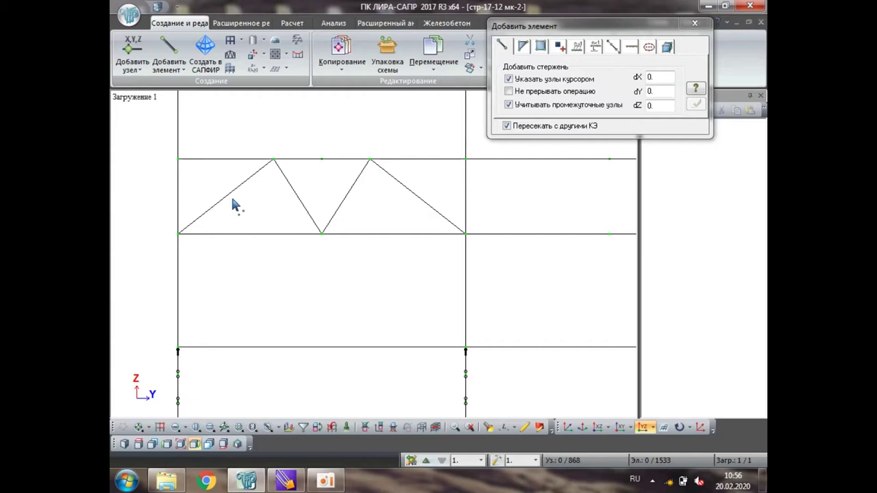
click(139, 427)
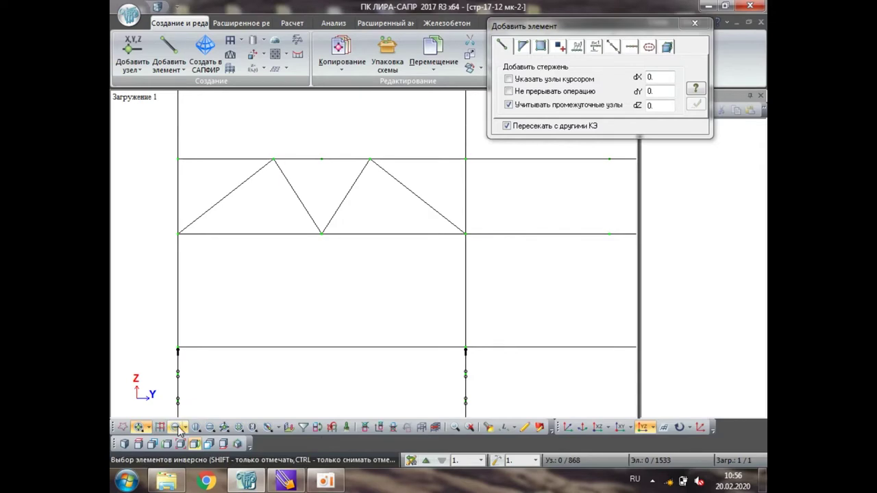
drag(263, 184, 233, 198)
drag(431, 187, 402, 203)
key(Delete)
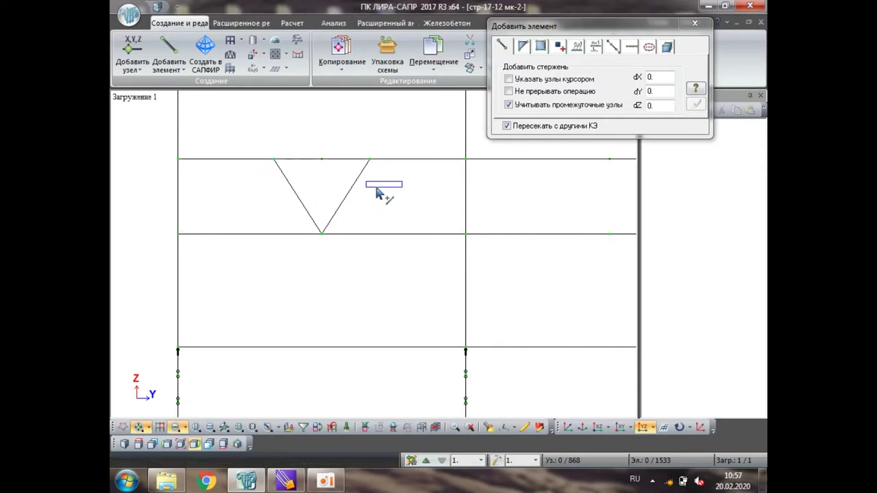
Copy the two remaining V-shaped diagonals by one node towards the first truss, from the second upper-chord third-point node to the first.
drag(376, 188, 375, 188)
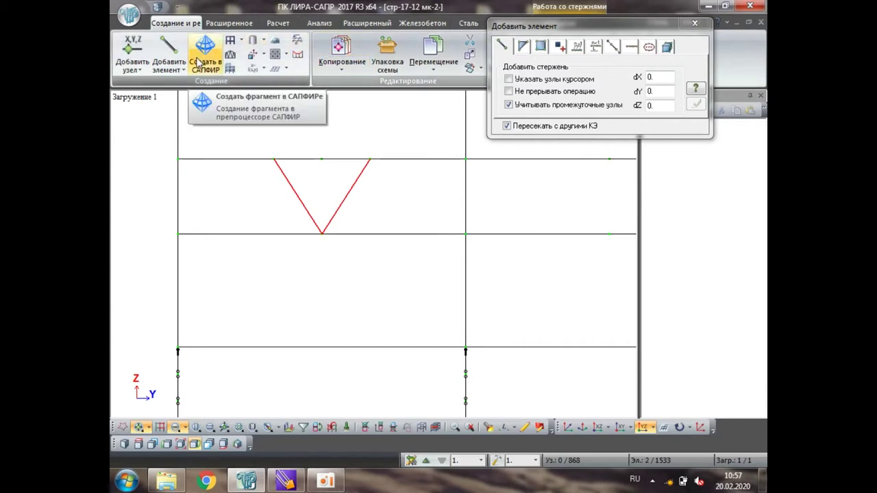
click(340, 68)
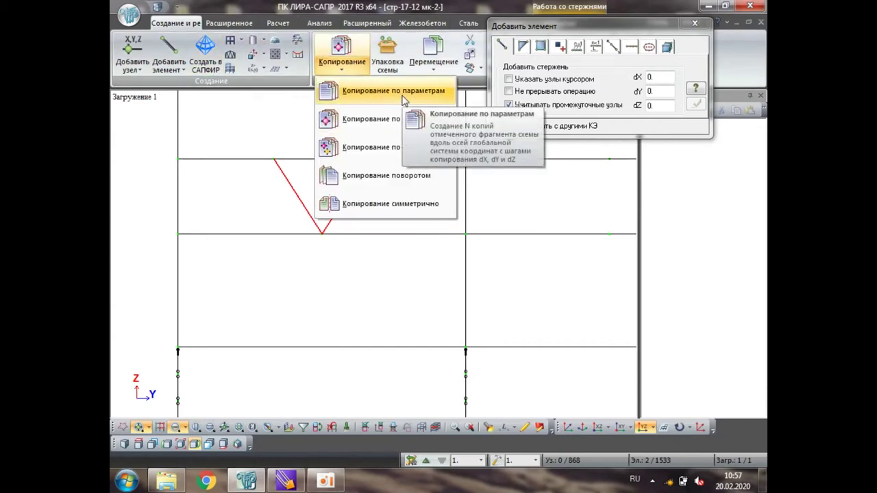
click(342, 118)
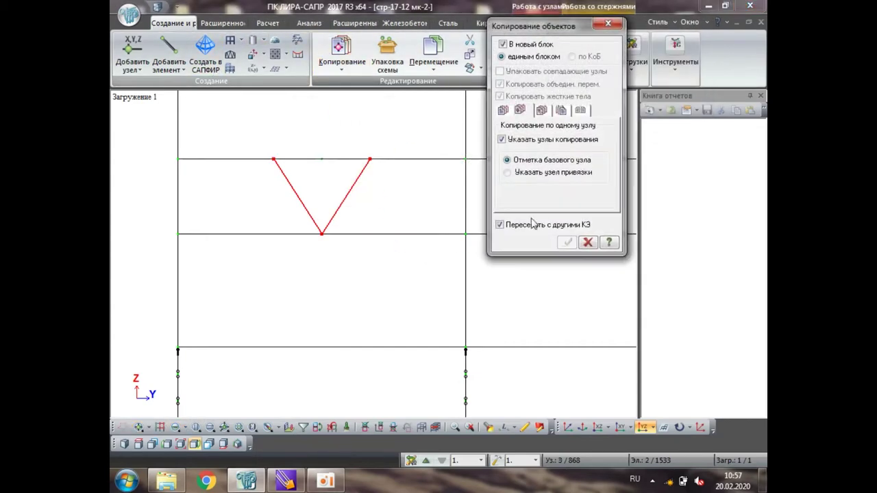
key(Up)
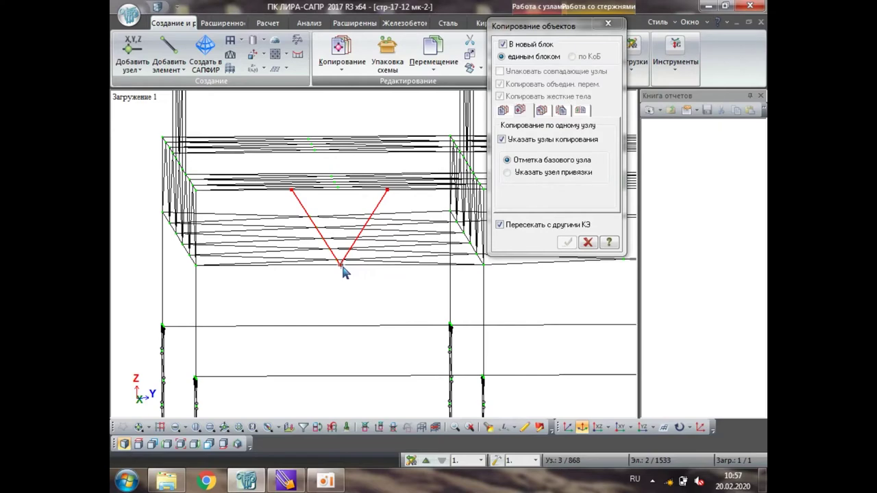
mouse_move(351, 268)
middle_down()
mouse_move(329, 268)
mouse_move(338, 217)
mouse_move(366, 196)
mouse_move(350, 218)
mouse_move(358, 274)
middle_up()
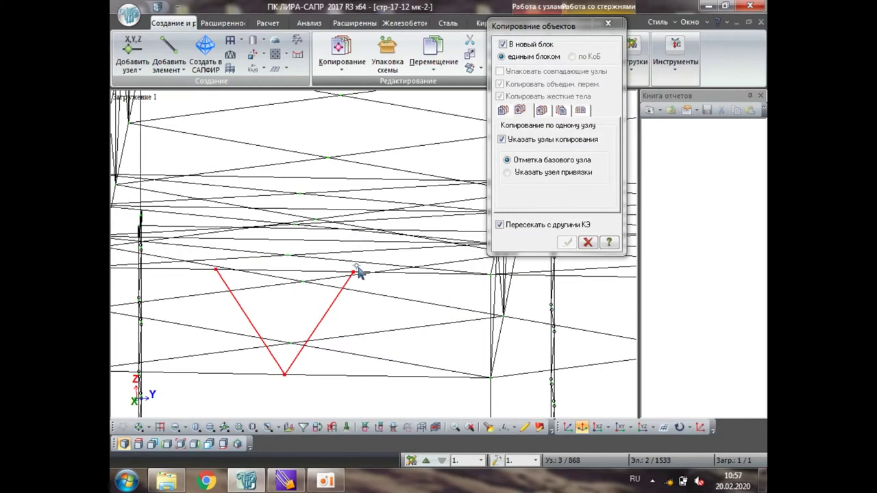
click(220, 275)
scroll(255, 257, up, 5)
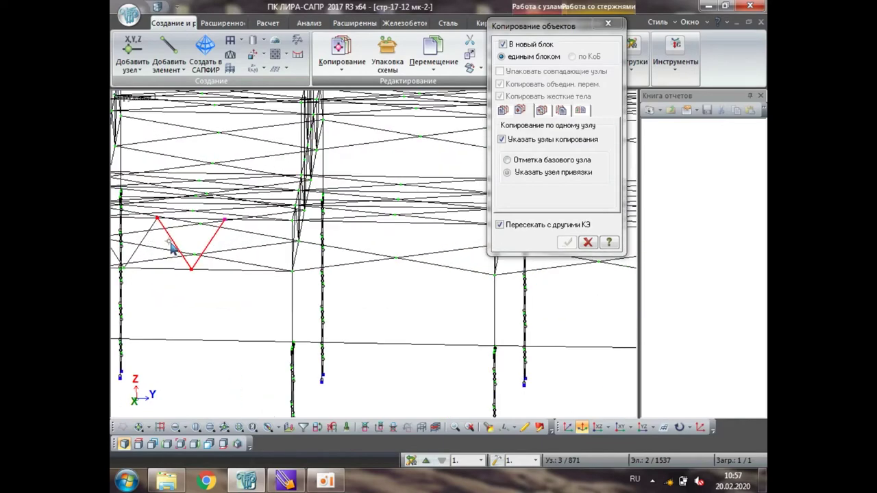
middle_drag(255, 257, 299, 260)
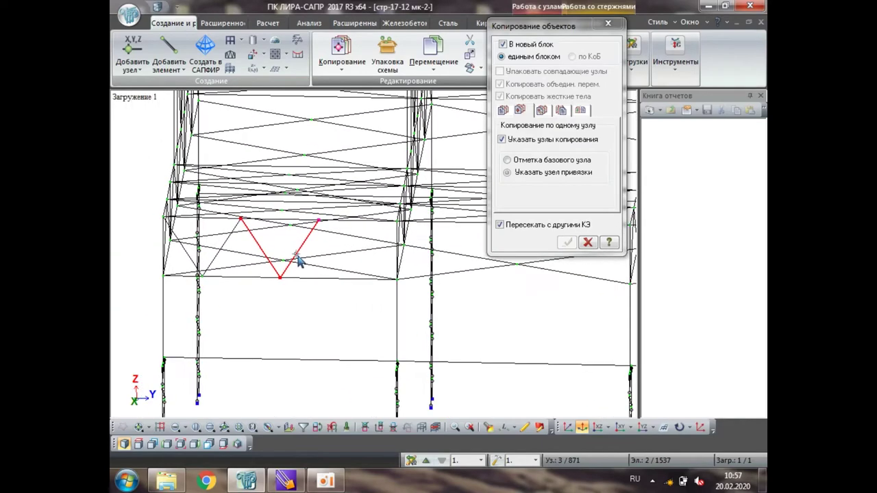
click(242, 219)
scroll(199, 236, down, 5)
scroll(190, 248, up, 5)
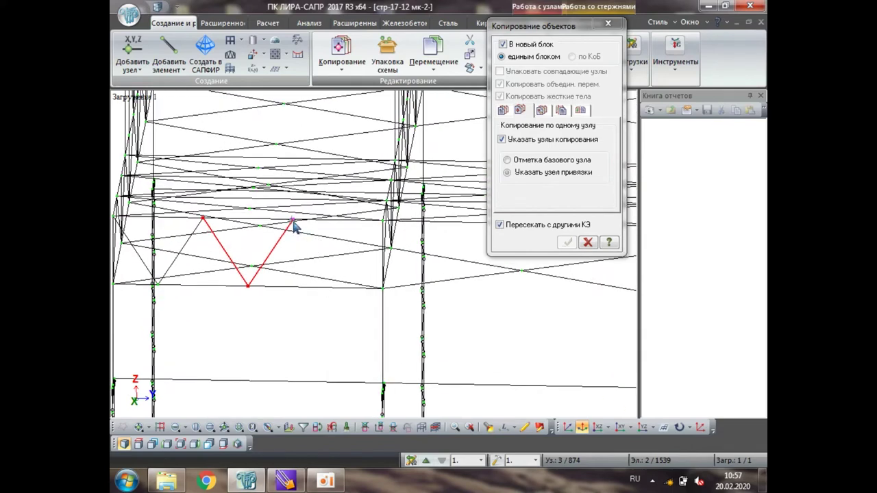
Reselect the middle pair of diagonals and copy it towards the second truss, from the first upper-chord third-point node to the second.
key(Escape)
scroll(270, 274, up, 3)
click(141, 427)
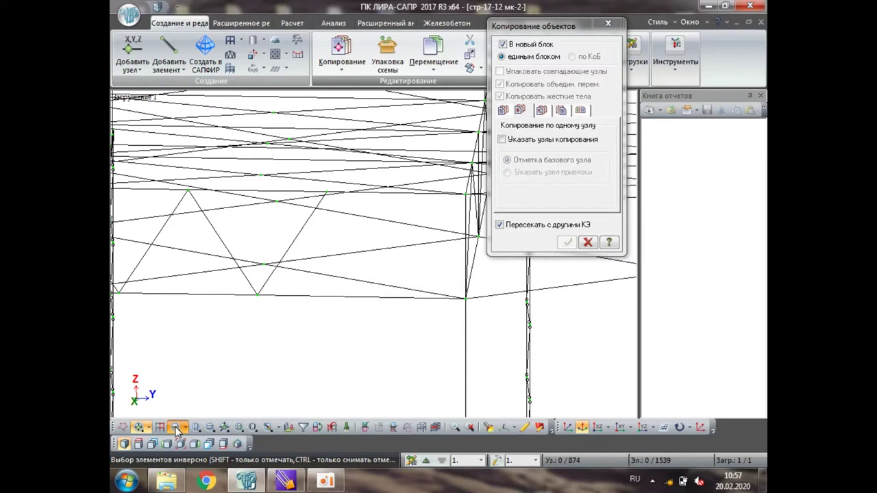
click(251, 290)
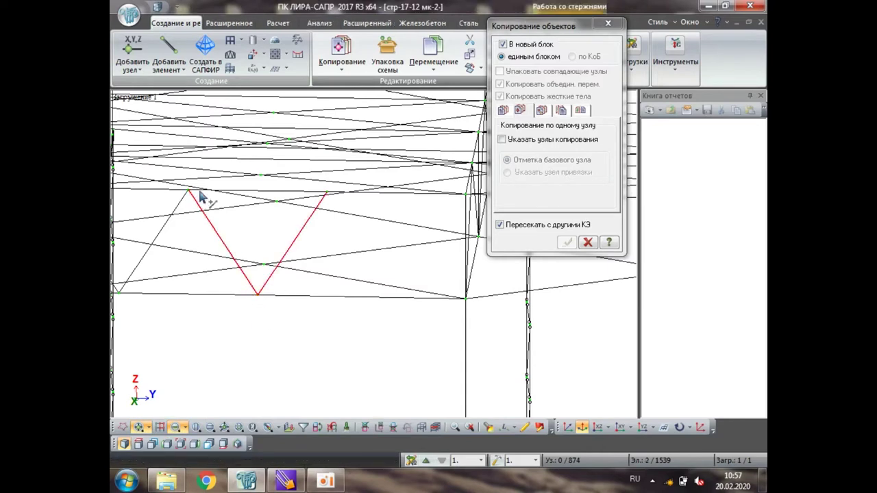
click(501, 139)
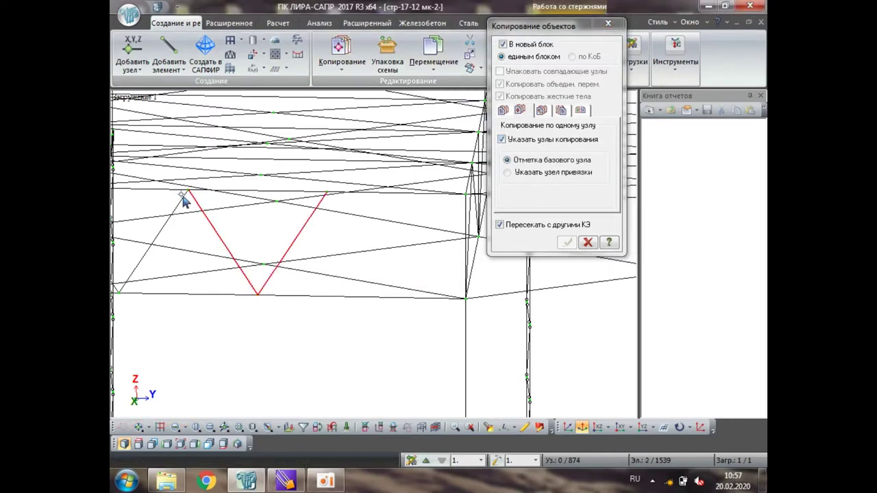
click(326, 196)
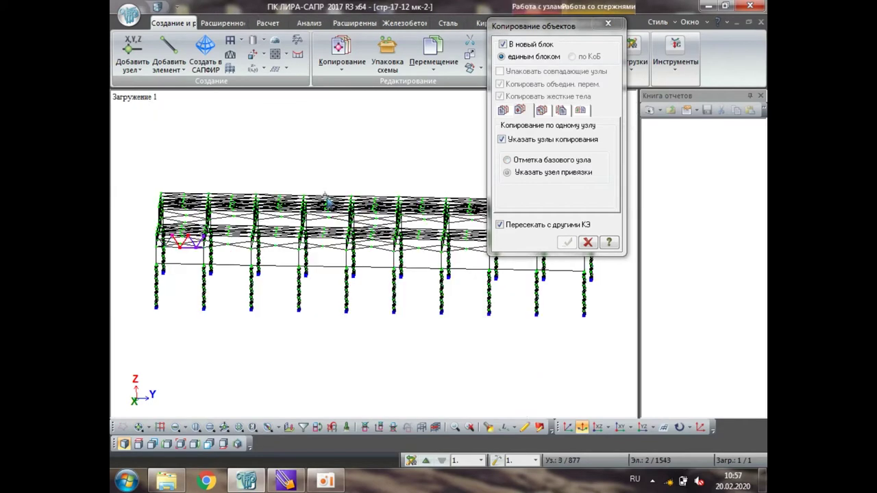
Examine the zigzag diagonals between the first two trusses in the XZ and YZ projections and in the spatial view.
click(597, 427)
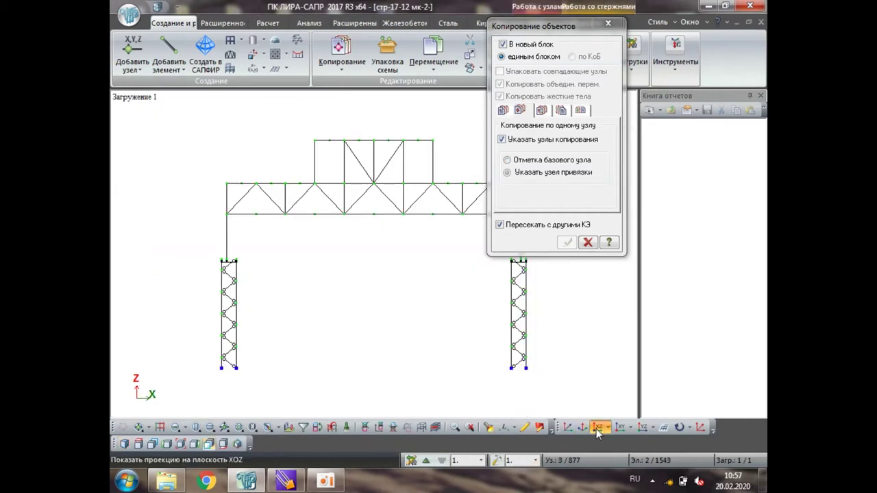
click(642, 427)
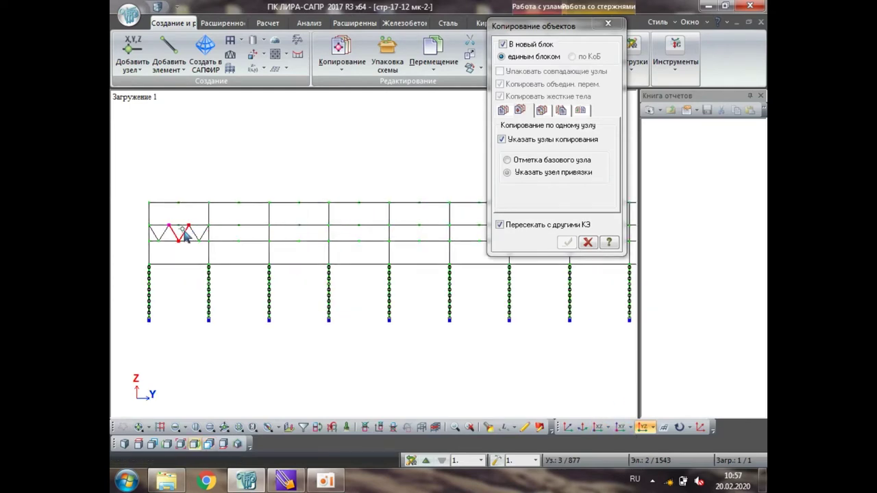
scroll(185, 235, up, 3)
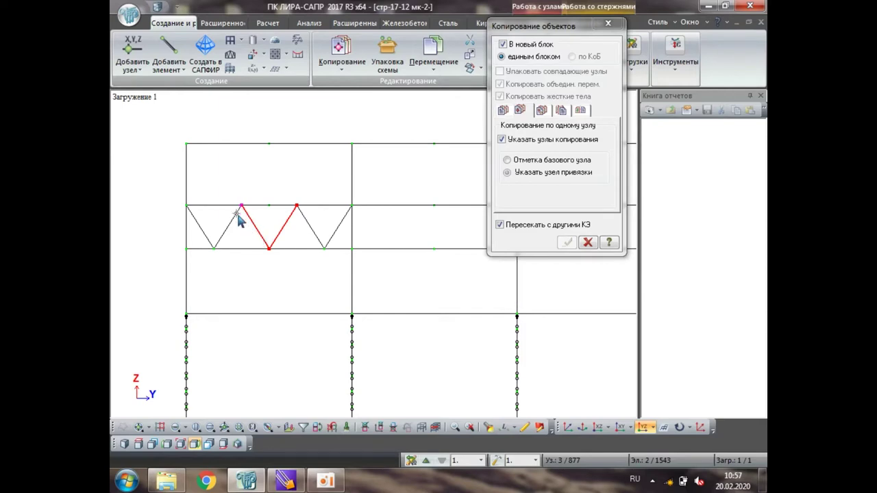
click(307, 235)
middle_drag(315, 239, 349, 349)
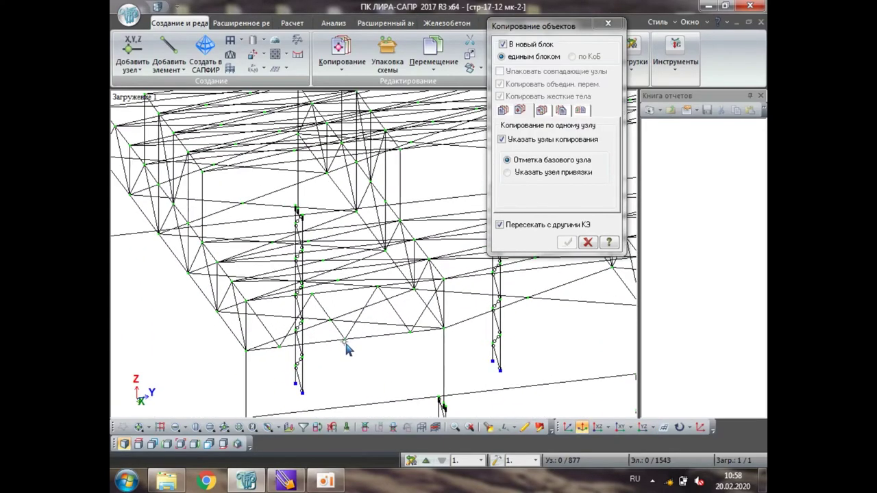
click(591, 429)
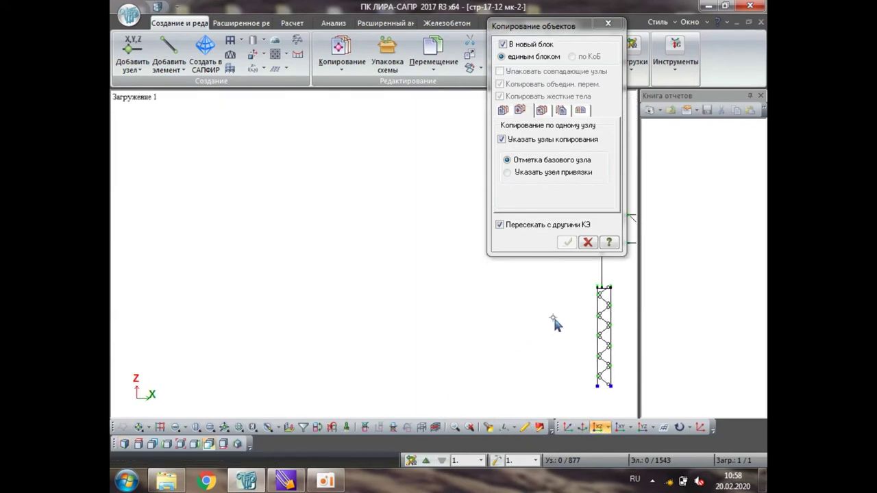
middle_drag(554, 322, 450, 326)
click(641, 429)
scroll(200, 249, up, 2)
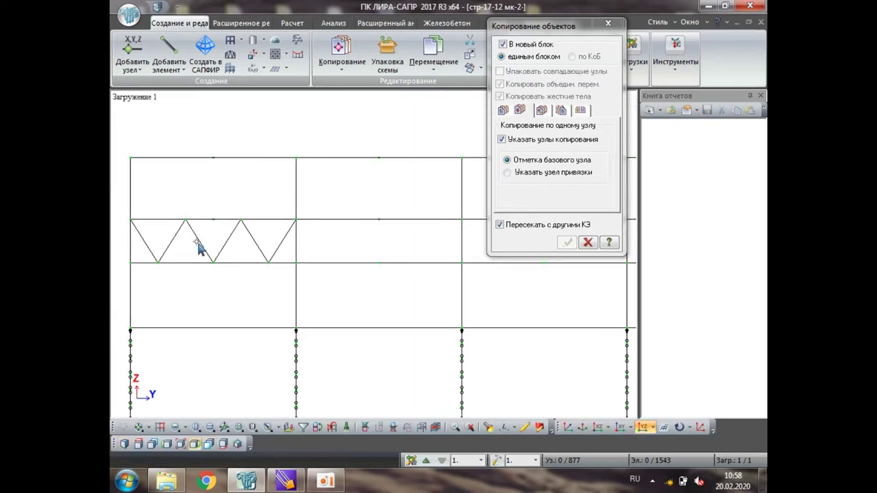
scroll(199, 245, up, 1)
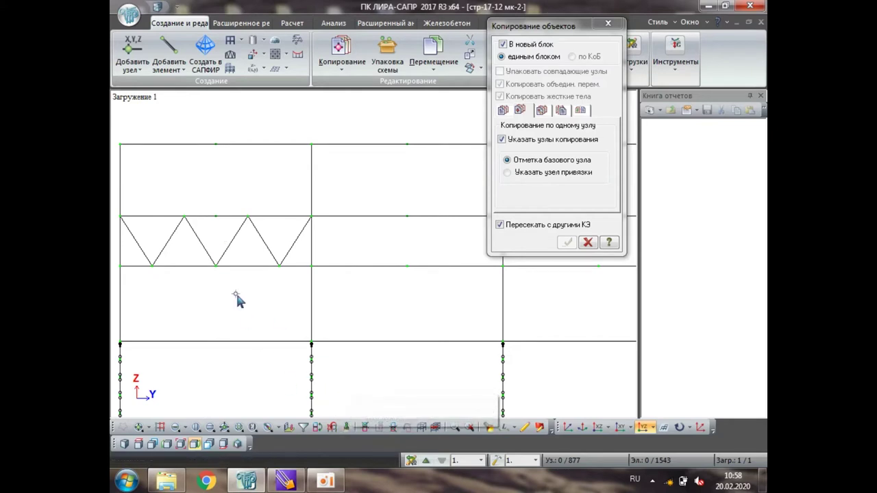
Undo the copied diagonals on both sides of the middle pair and show the model in the YZ projection.
key(ctrl+z)
key(ctrl+z)
mouse_move(220, 235)
middle_down()
mouse_move(237, 243)
mouse_move(247, 287)
mouse_move(231, 288)
mouse_move(213, 245)
mouse_move(239, 251)
mouse_move(229, 245)
middle_up()
scroll(220, 245, up, 1)
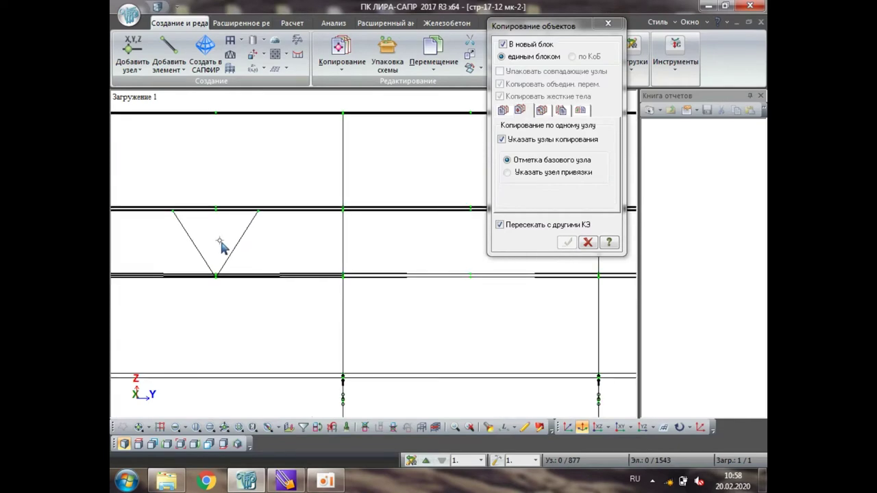
middle_drag(221, 247, 315, 248)
click(642, 427)
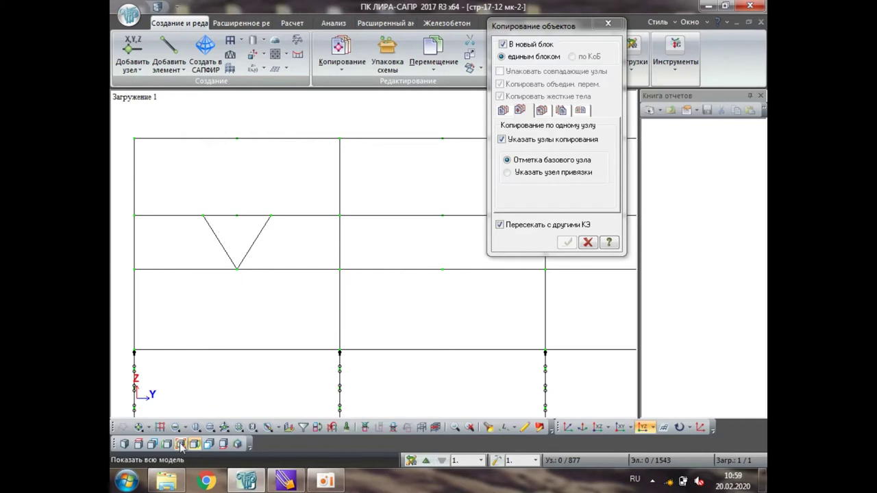
Select the middle V-shaped pair and copy it by one node, using the second upper-chord third-point node as base and the first as insertion node.
click(138, 427)
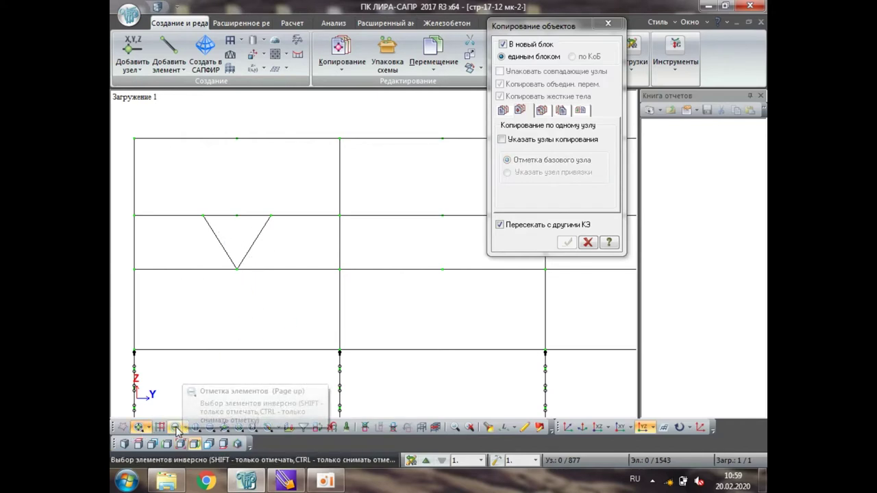
drag(274, 239, 216, 252)
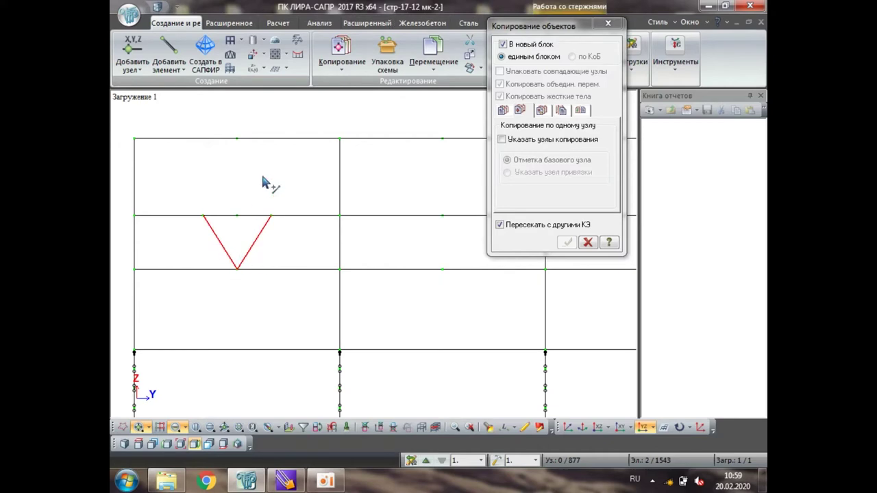
click(521, 123)
click(505, 112)
click(520, 112)
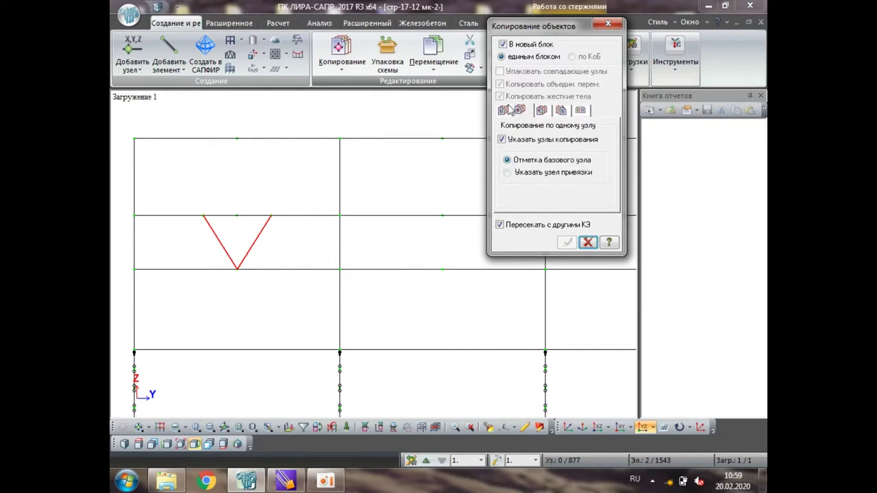
click(504, 111)
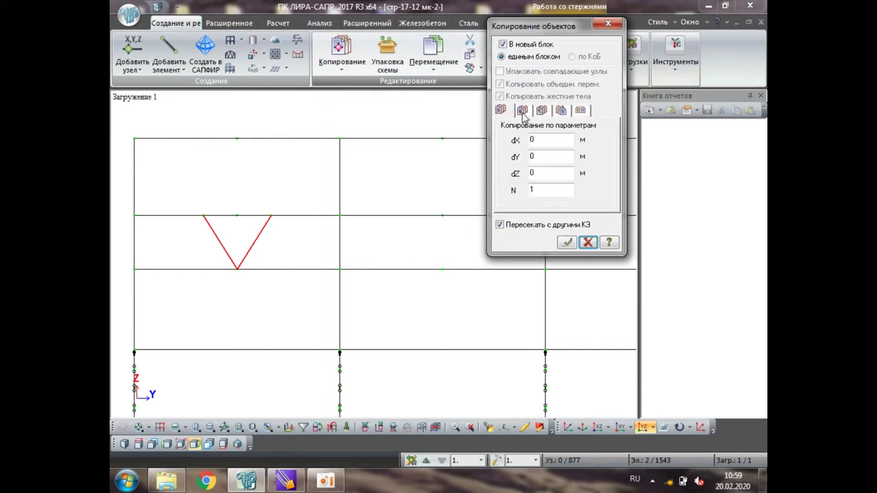
click(522, 112)
click(500, 139)
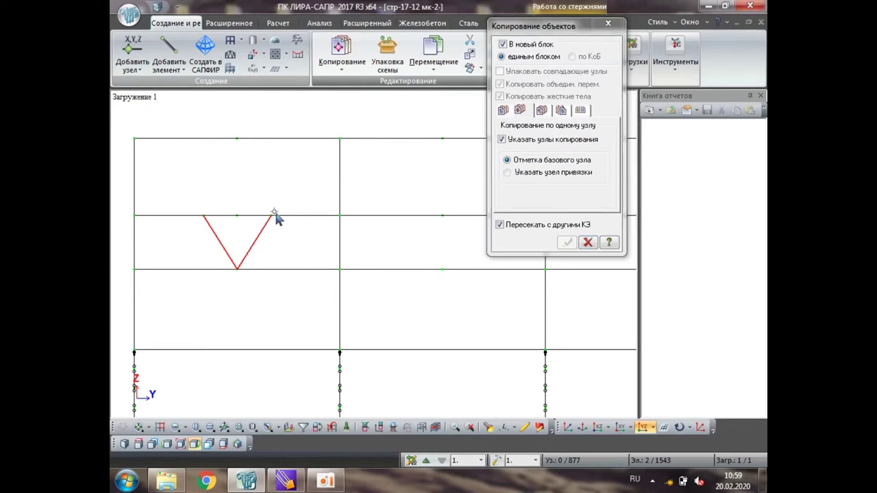
middle_drag(277, 218, 335, 274)
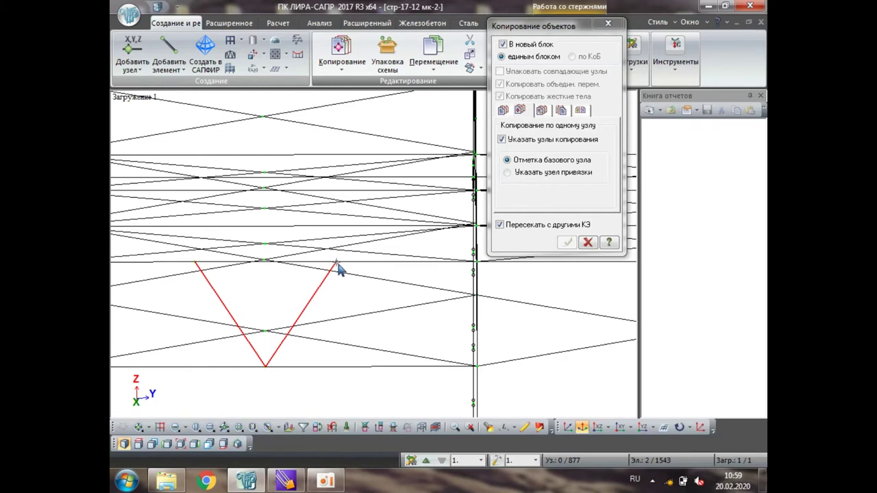
click(337, 264)
click(196, 264)
scroll(151, 233, up, 4)
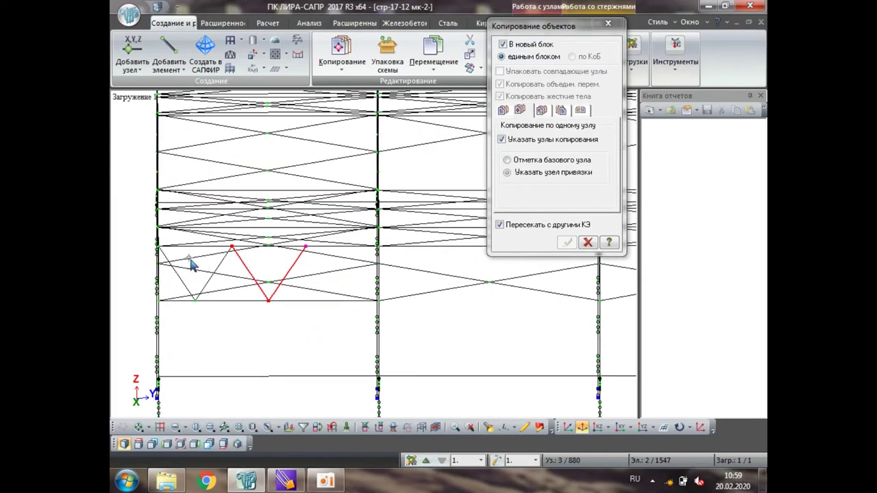
Reselect the middle V-shaped pair and copy it by one node from the first upper-chord third-point node to the second, completing the zigzag.
middle_drag(231, 274, 299, 323)
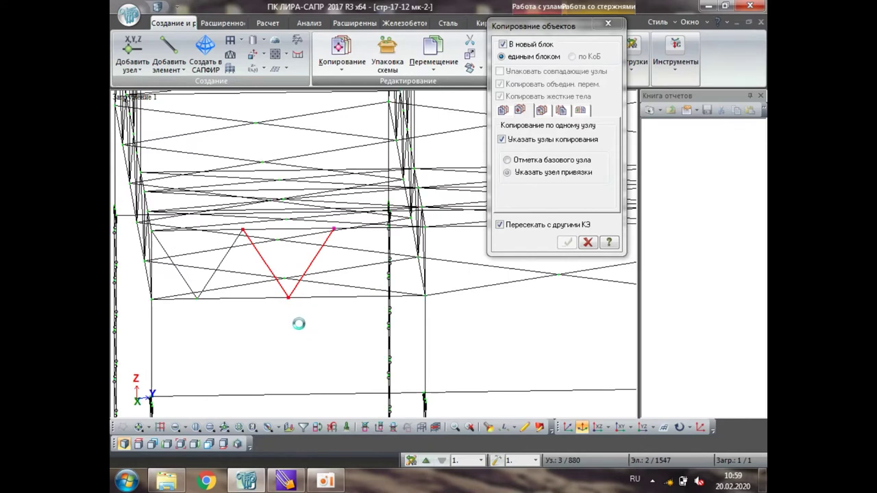
click(347, 426)
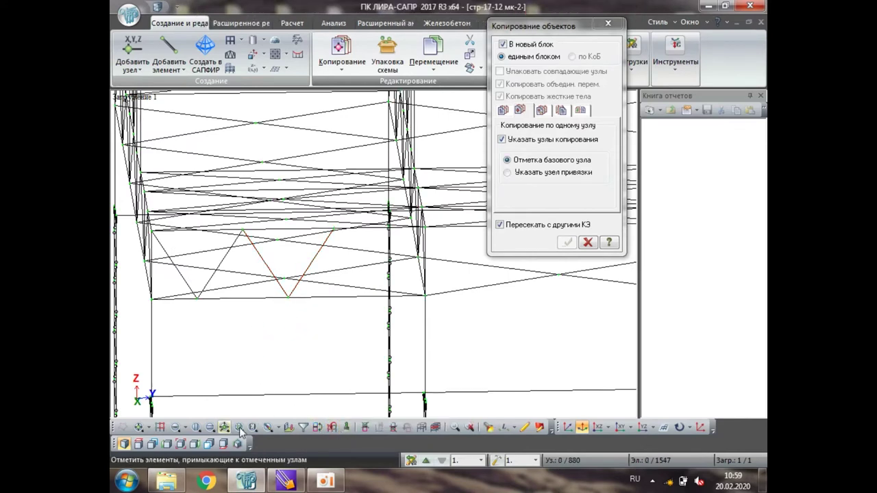
click(139, 428)
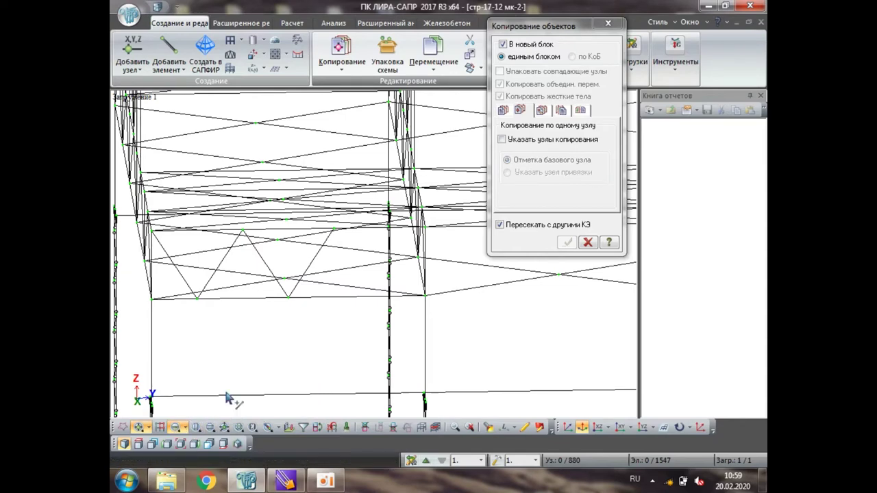
scroll(305, 286, up, 2)
drag(328, 255, 246, 264)
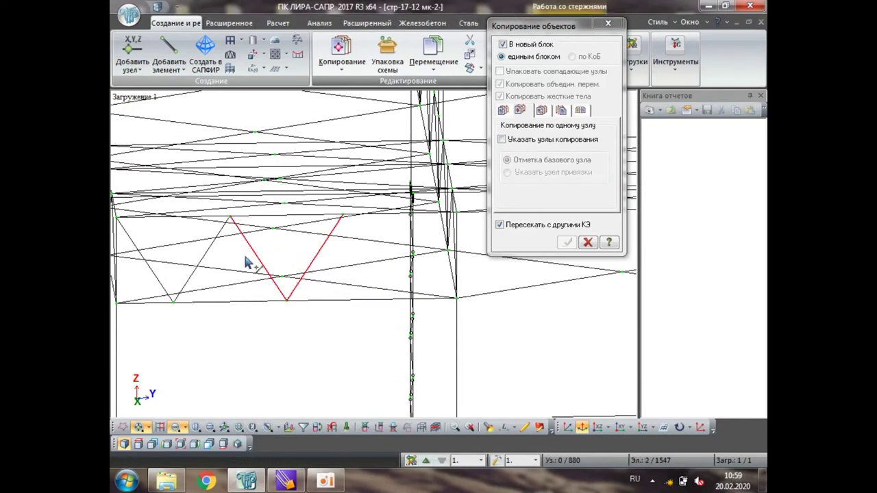
click(510, 140)
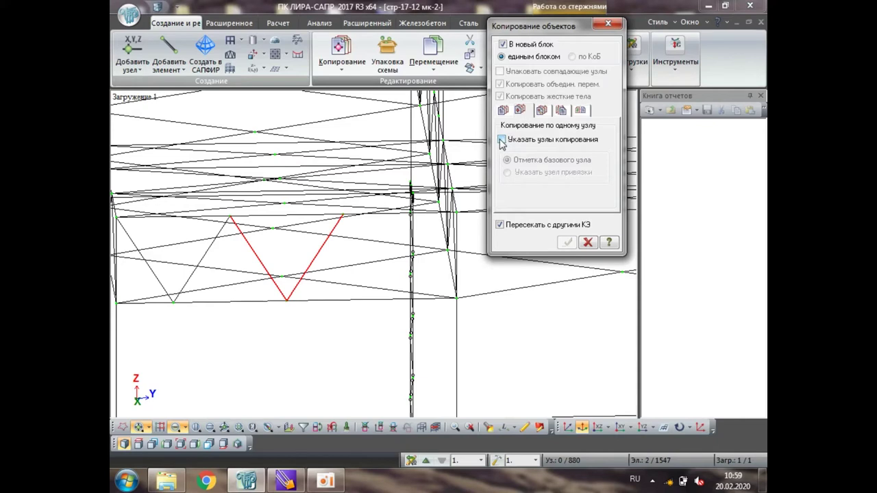
click(502, 139)
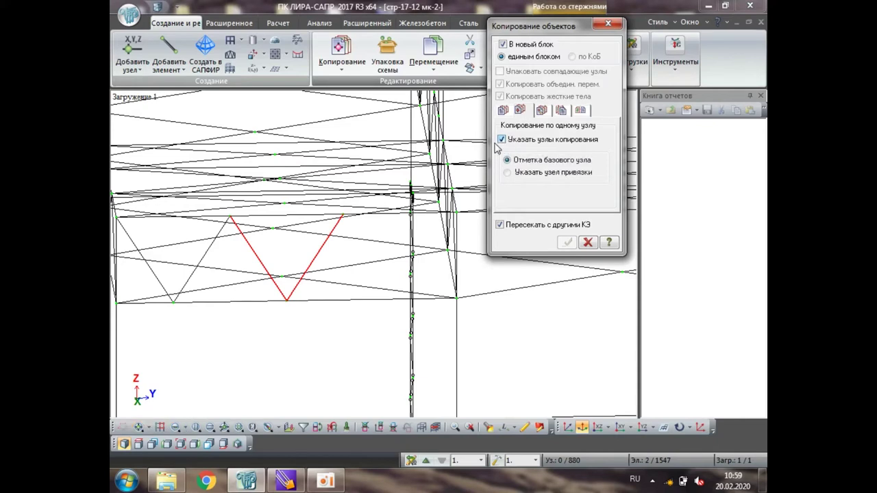
click(230, 219)
click(342, 216)
scroll(342, 217, down, 5)
scroll(226, 243, up, 5)
middle_drag(209, 237, 390, 329)
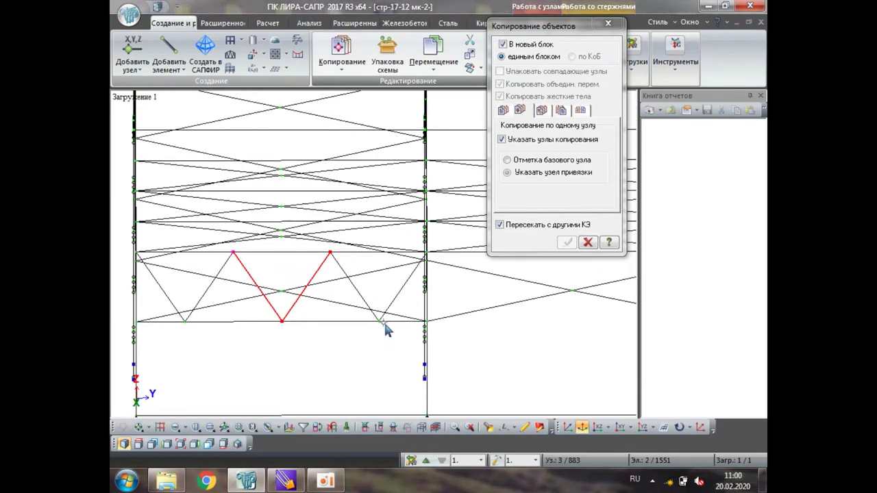
Undo the copied diagonals on both sides of the middle V-shaped pair and clear the selection.
click(374, 322)
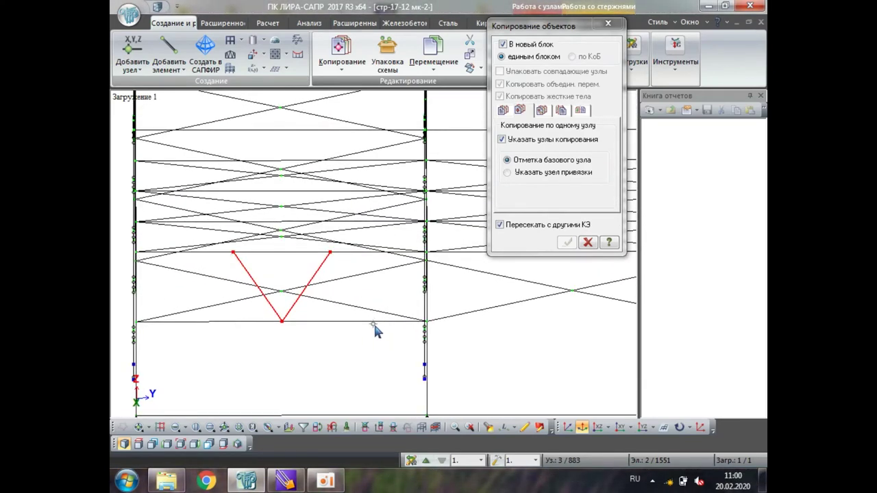
click(350, 427)
Select the middle V-shaped pair and copy it by one node from the second upper-chord third-point node to the first.
click(139, 427)
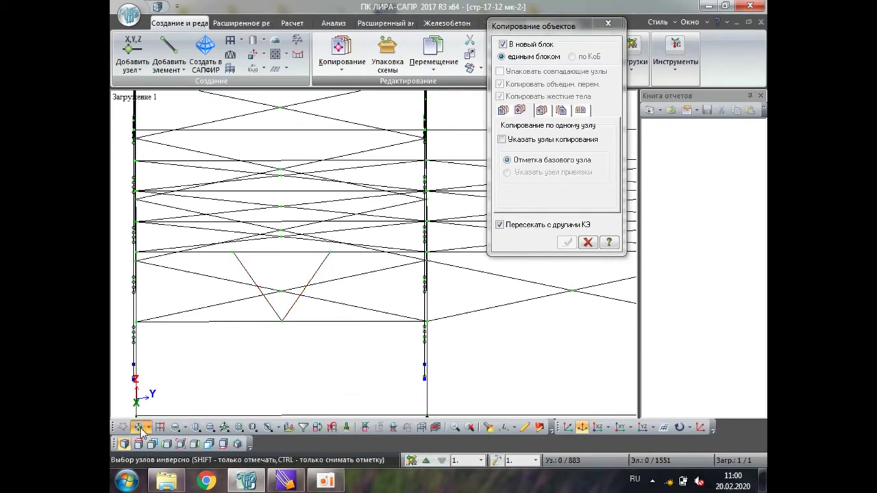
click(175, 426)
drag(290, 352, 295, 334)
drag(322, 236, 240, 237)
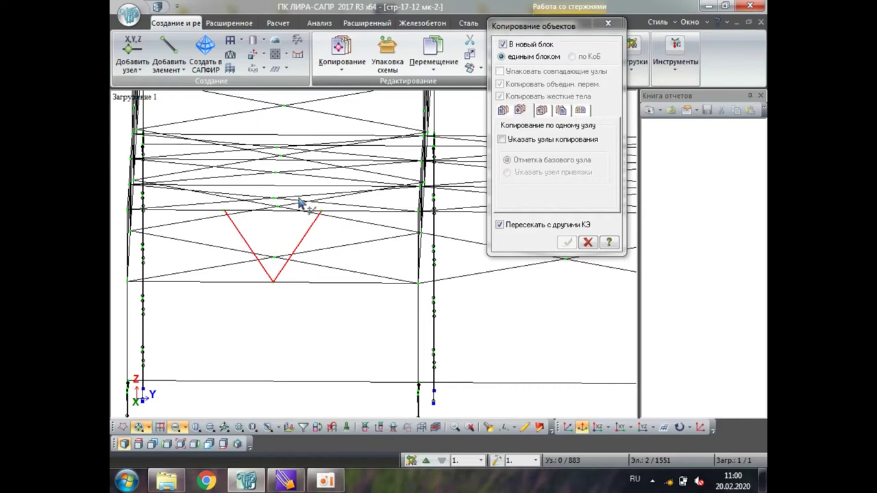
click(608, 24)
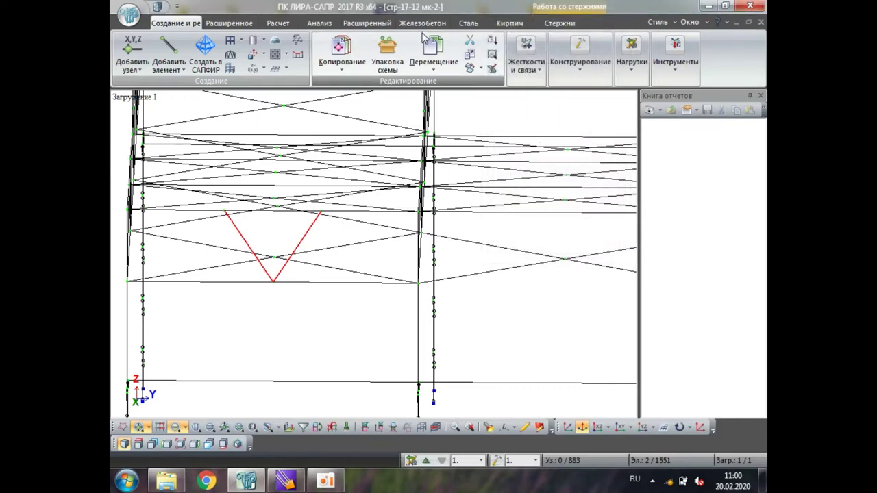
click(343, 51)
click(504, 111)
click(521, 111)
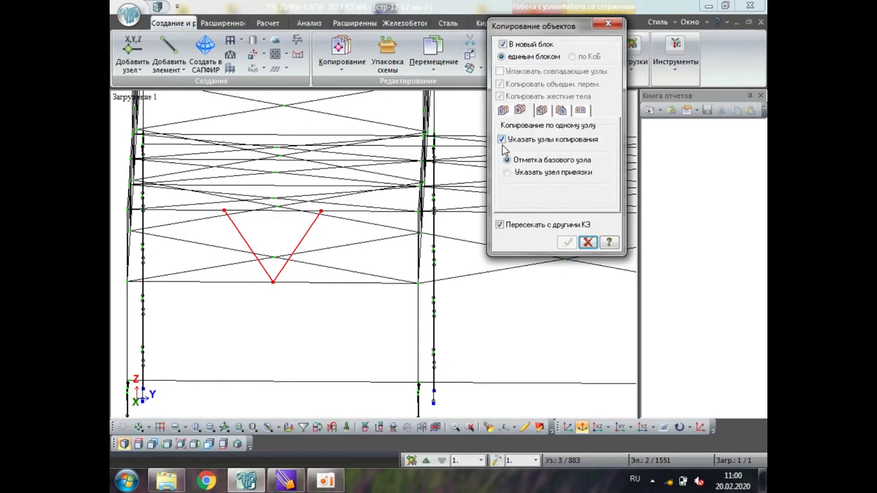
click(322, 212)
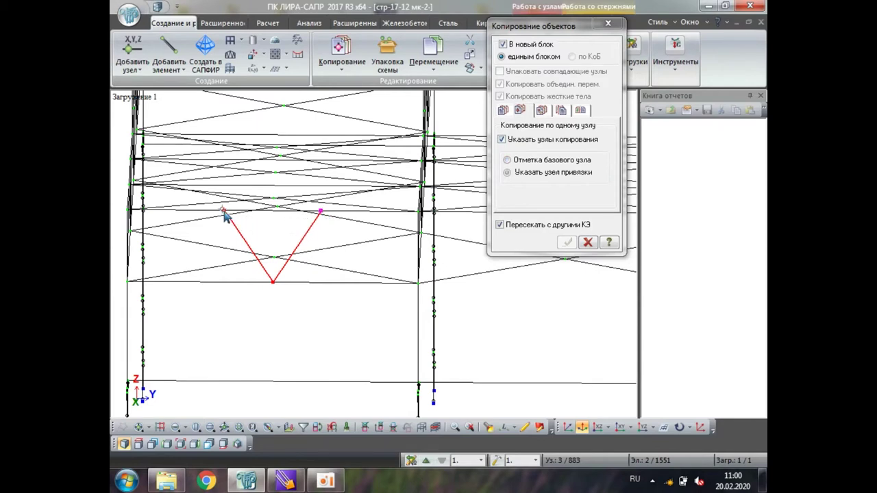
scroll(226, 216, down, 3)
scroll(204, 240, up, 2)
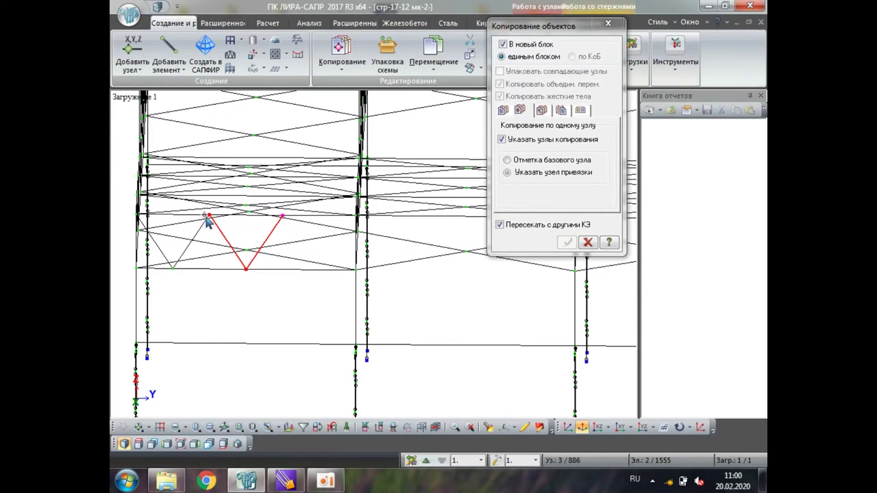
scroll(229, 229, up, 1)
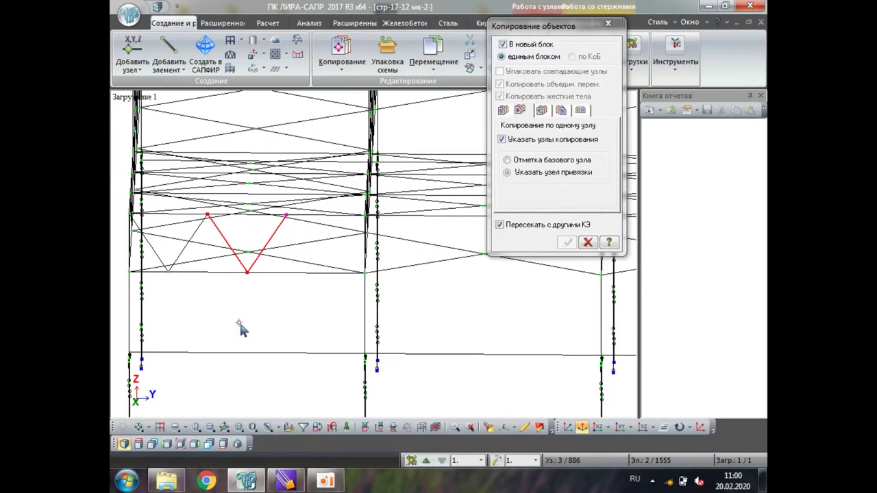
Reselect only the middle V-shaped pair and copy it by one node from the first upper-chord third-point node to the second.
click(348, 428)
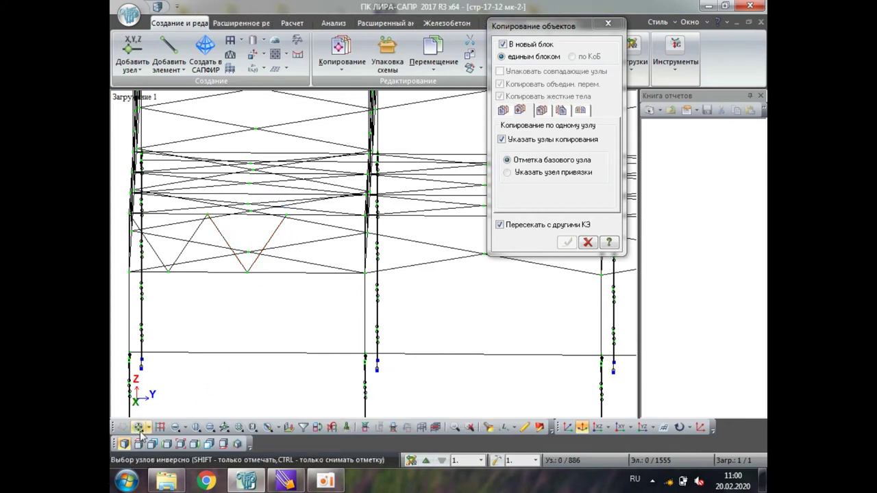
click(176, 428)
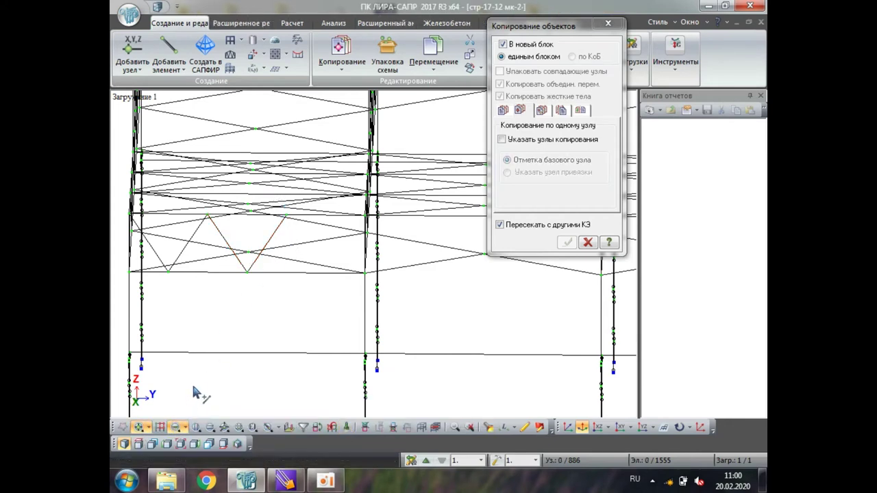
drag(297, 229, 218, 236)
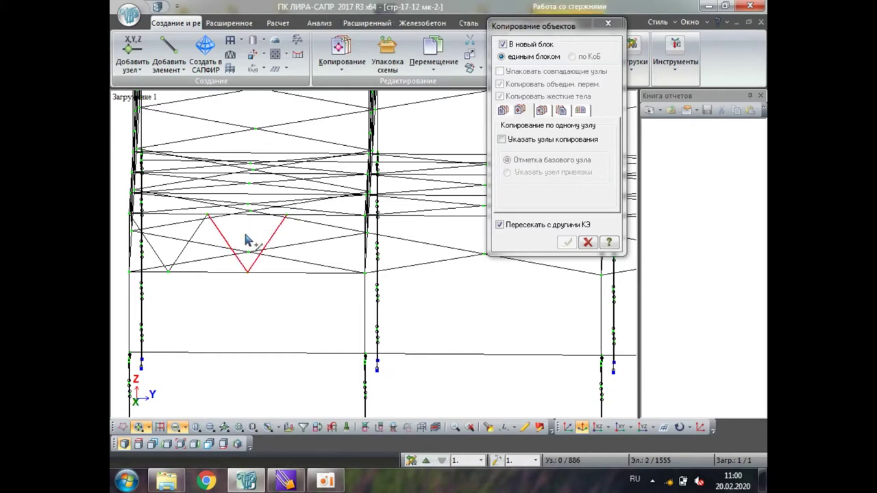
click(599, 28)
click(343, 51)
click(520, 111)
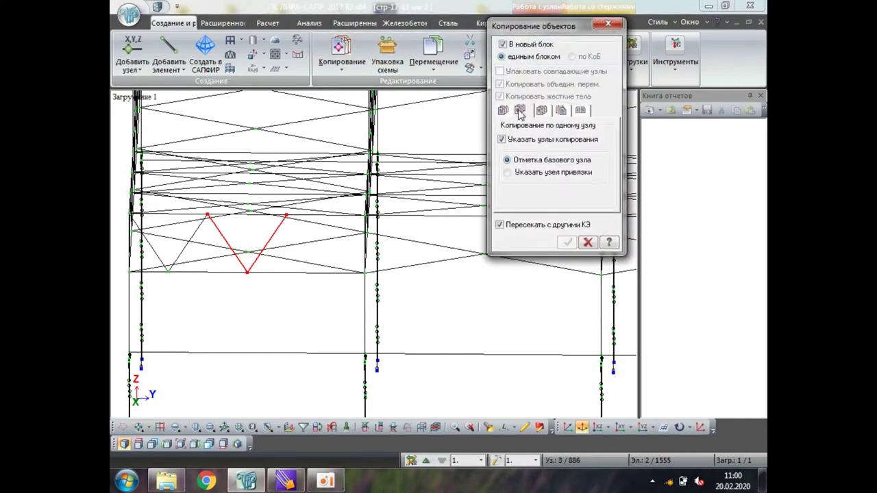
click(502, 139)
click(501, 140)
click(502, 140)
click(502, 140)
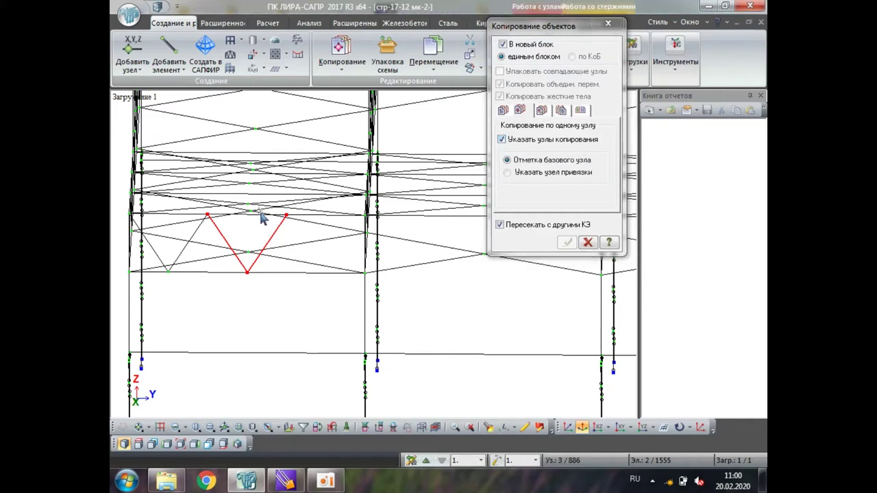
click(207, 217)
scroll(286, 219, down, 3)
scroll(189, 250, up, 2)
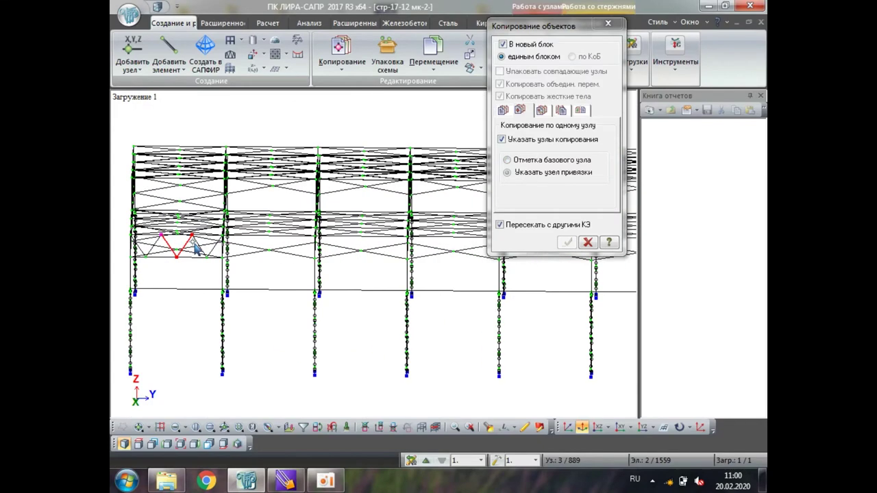
scroll(196, 250, up, 1)
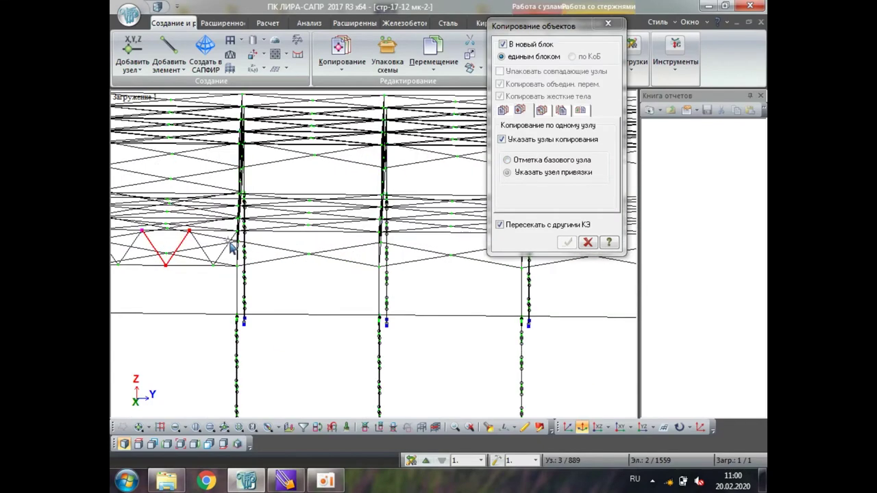
click(607, 26)
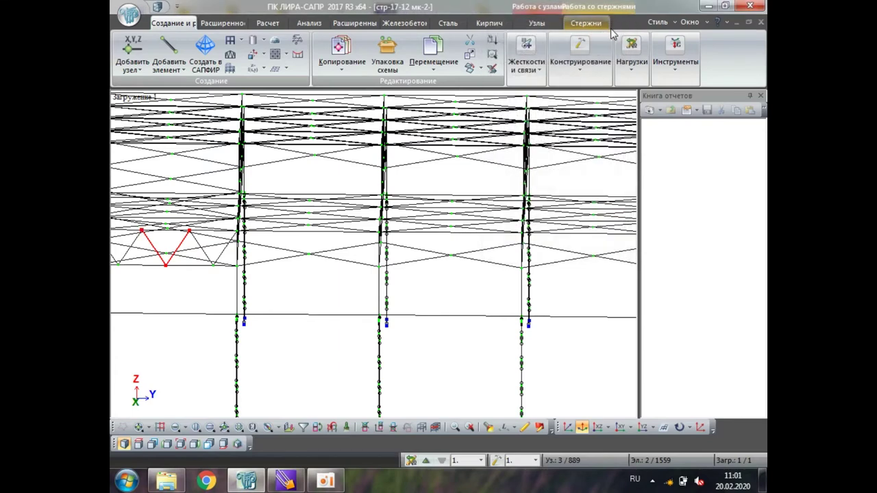
Check the zigzag bracing in the XZ and YZ projections and clear the selection.
click(597, 428)
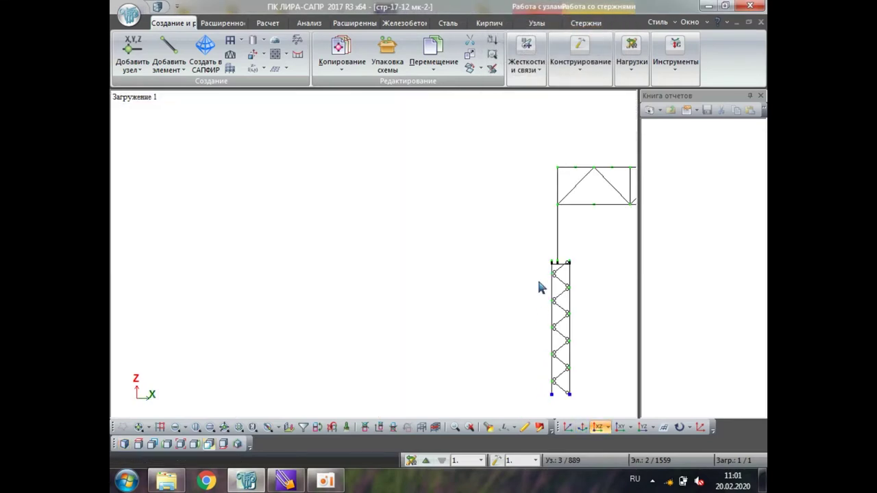
click(642, 426)
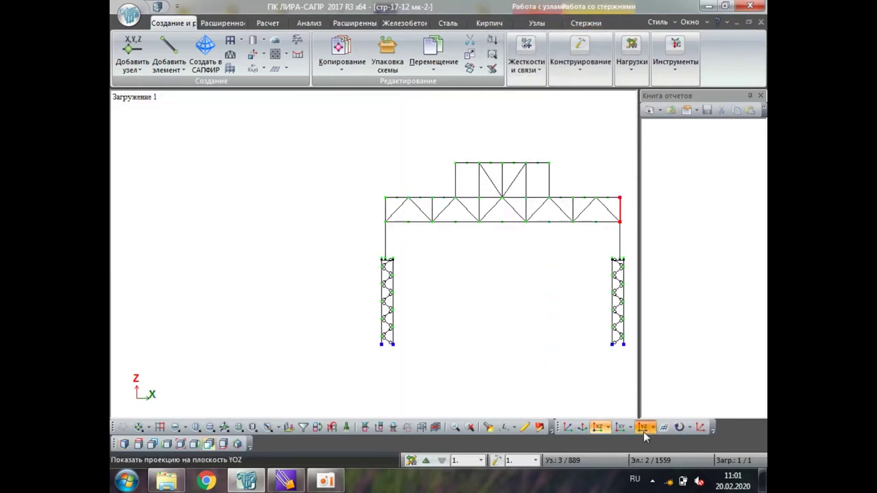
click(347, 427)
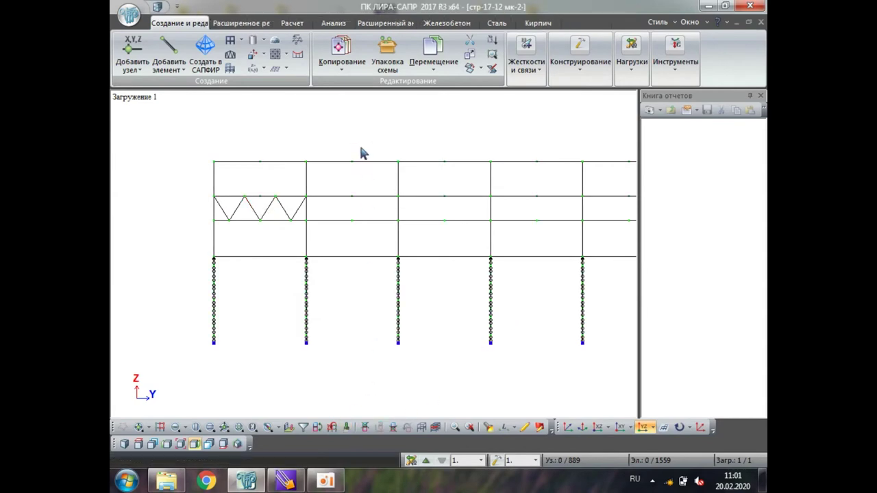
Make stiffness type 8, the double angle 90 x 90 x 6 (Стойки), current for new elements.
click(528, 56)
click(529, 103)
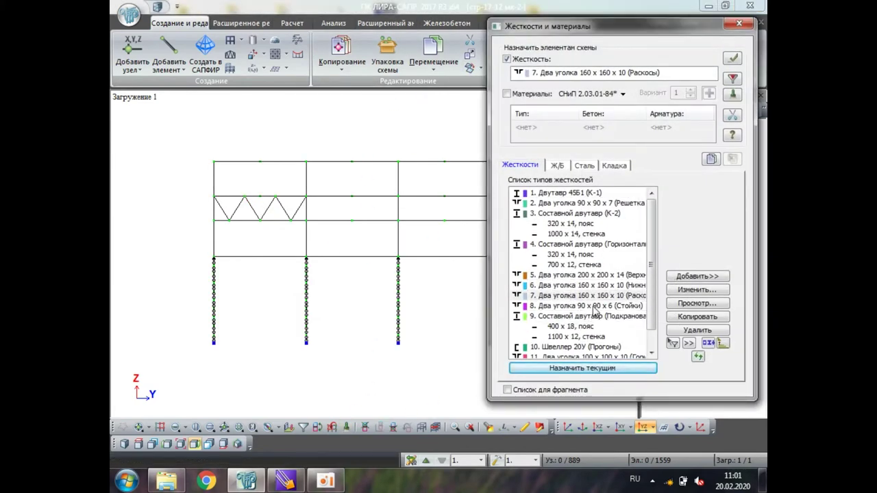
click(593, 307)
scroll(290, 215, up, 4)
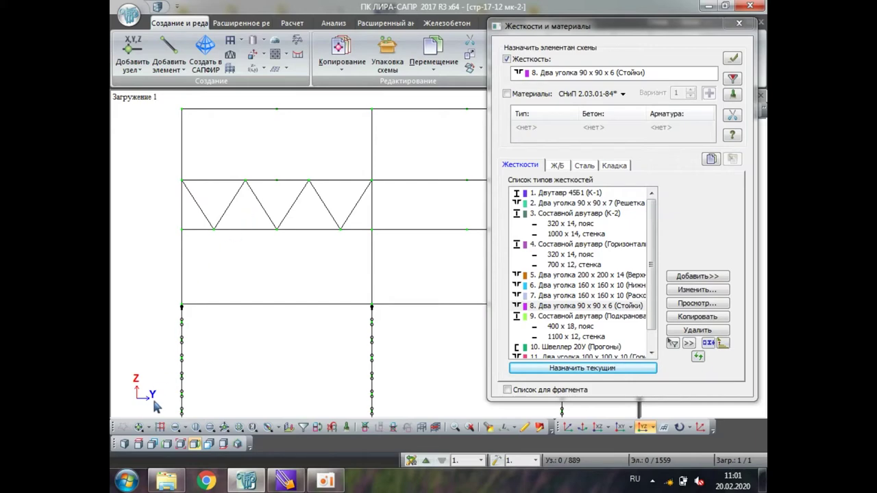
Mark the two upper-chord third-point nodes of the zigzag in the spatial view, leaving bar creation without adding an element.
click(169, 50)
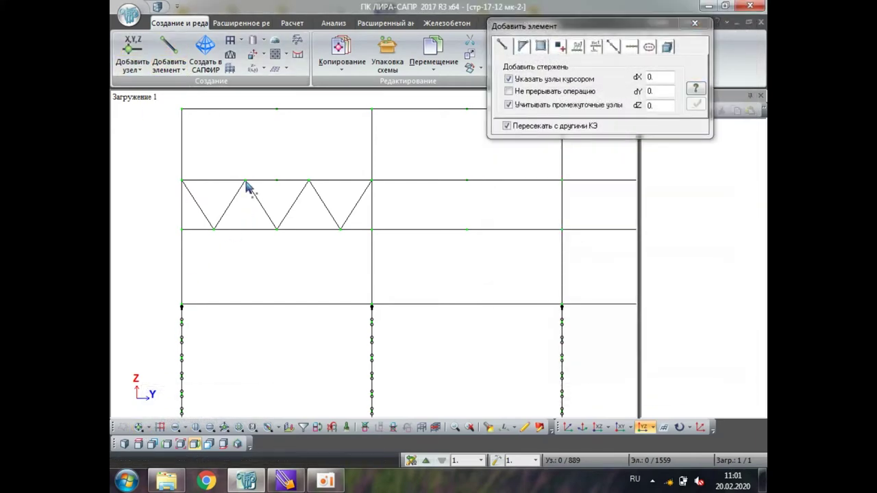
middle_drag(281, 229, 309, 270)
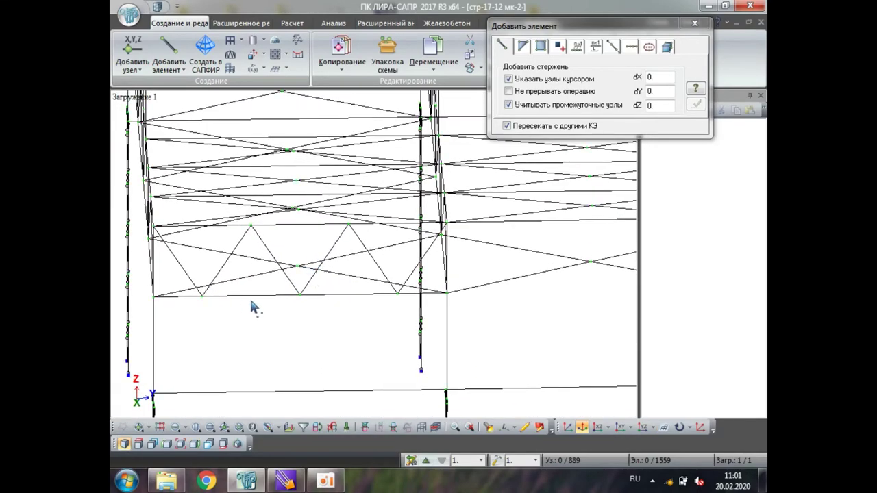
click(139, 427)
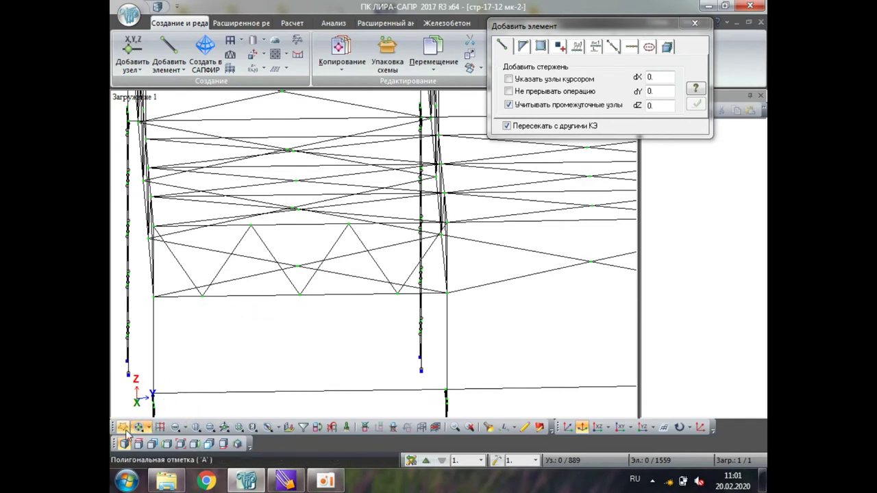
click(250, 226)
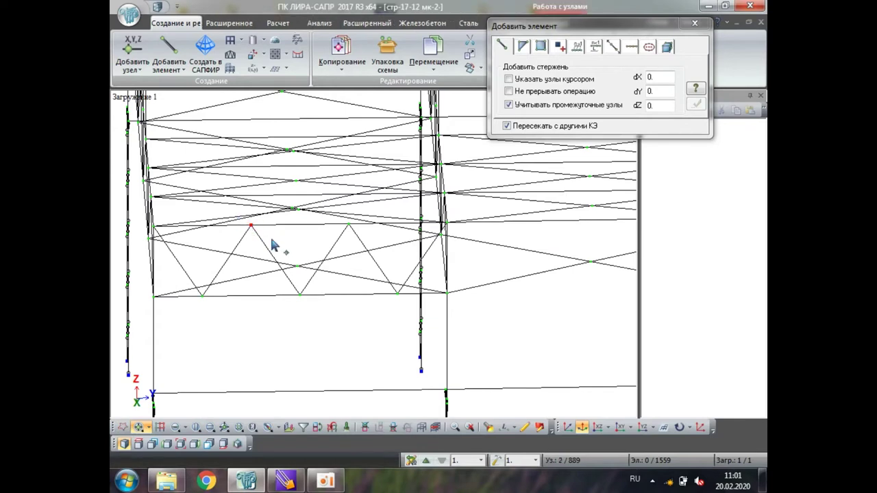
click(349, 227)
middle_drag(349, 233, 391, 245)
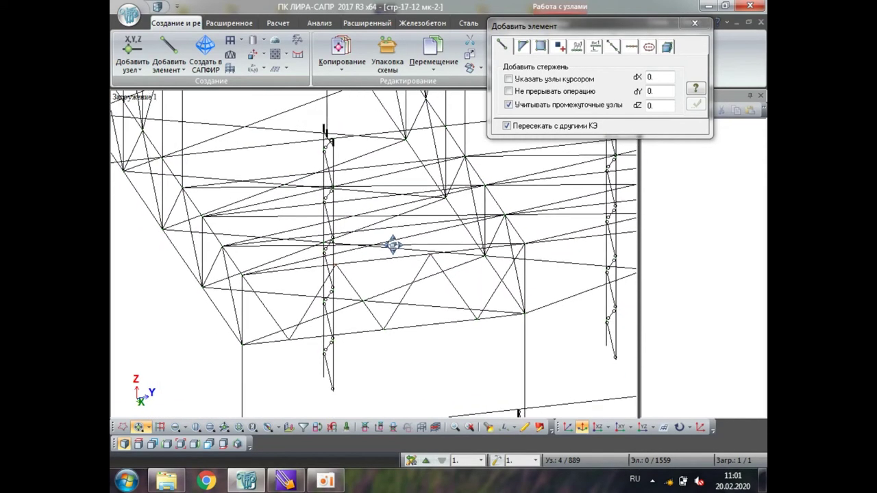
click(693, 23)
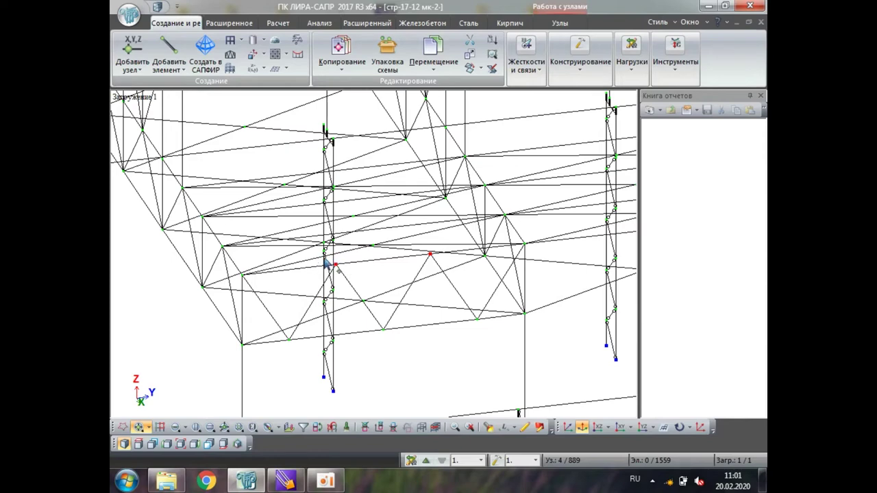
Copy the marked nodes by one node from the first truss's upper-chord end node to the lower-chord end node beneath it.
click(337, 74)
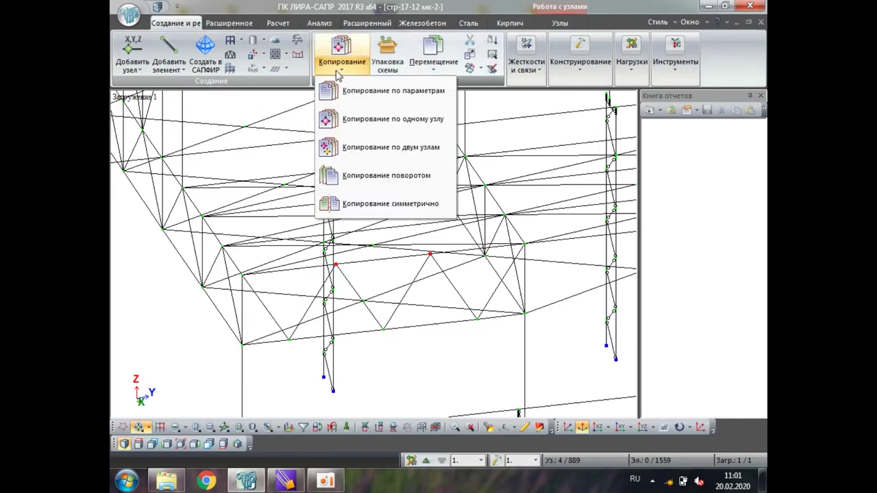
click(390, 123)
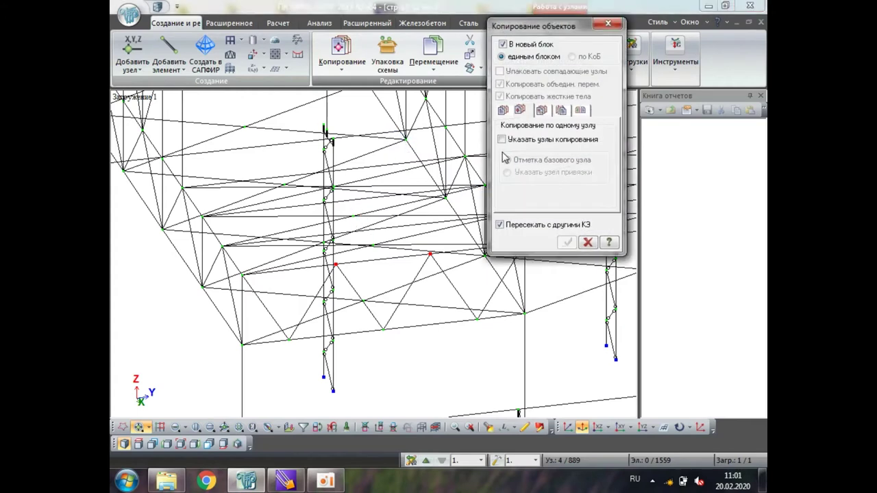
click(502, 140)
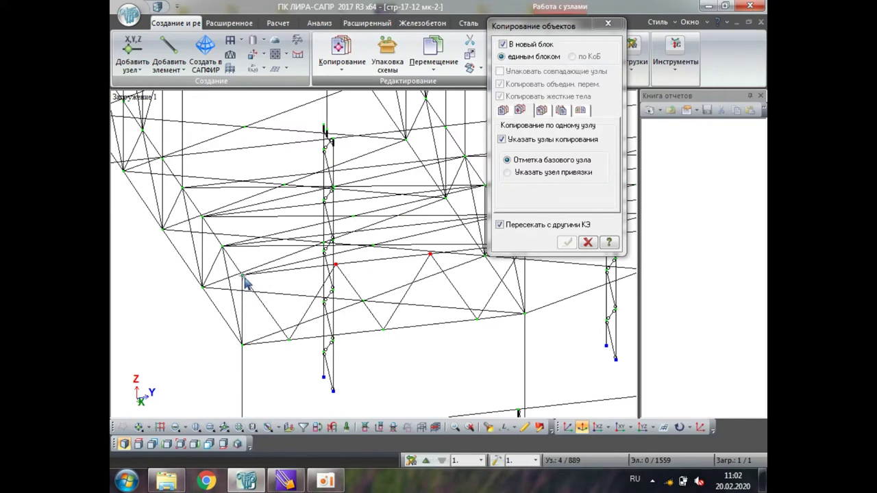
click(242, 276)
scroll(244, 350, down, 5)
click(193, 286)
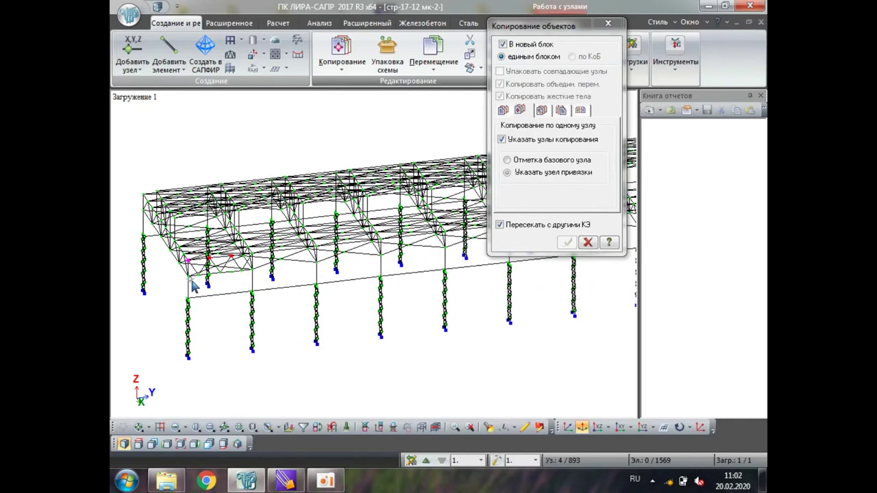
scroll(196, 277, up, 3)
scroll(281, 310, up, 3)
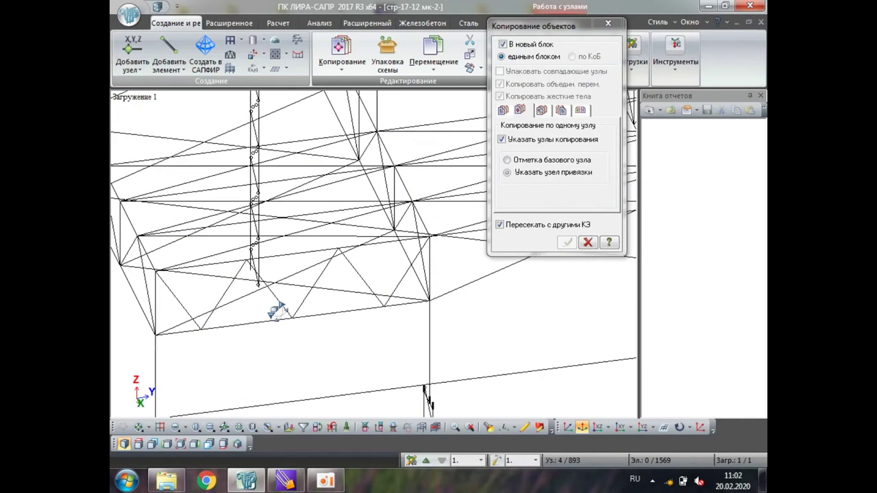
scroll(305, 345, up, 1)
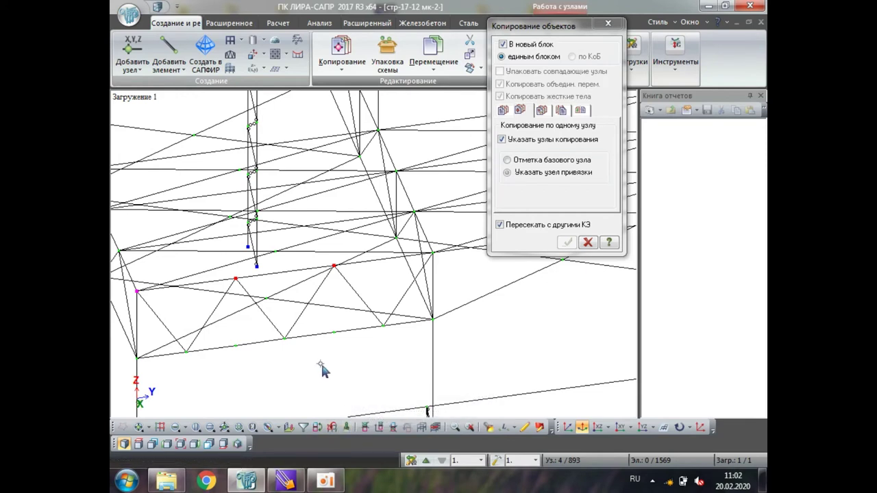
scroll(239, 353, up, 1)
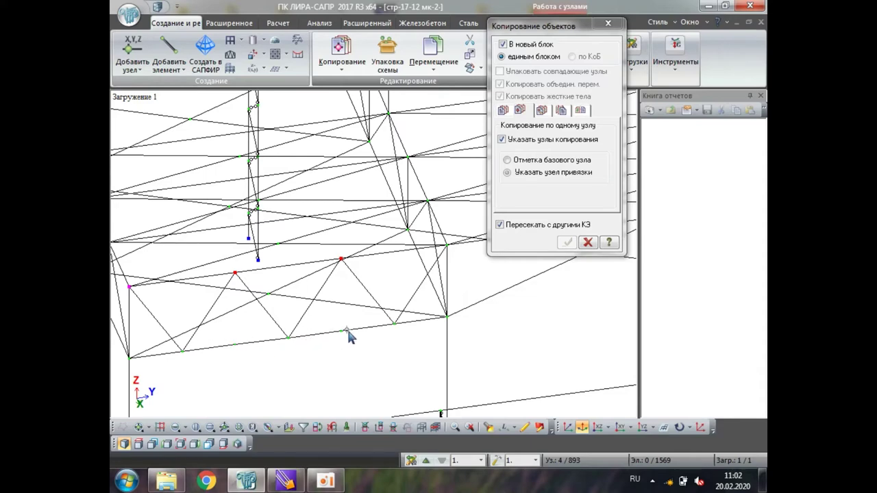
click(606, 25)
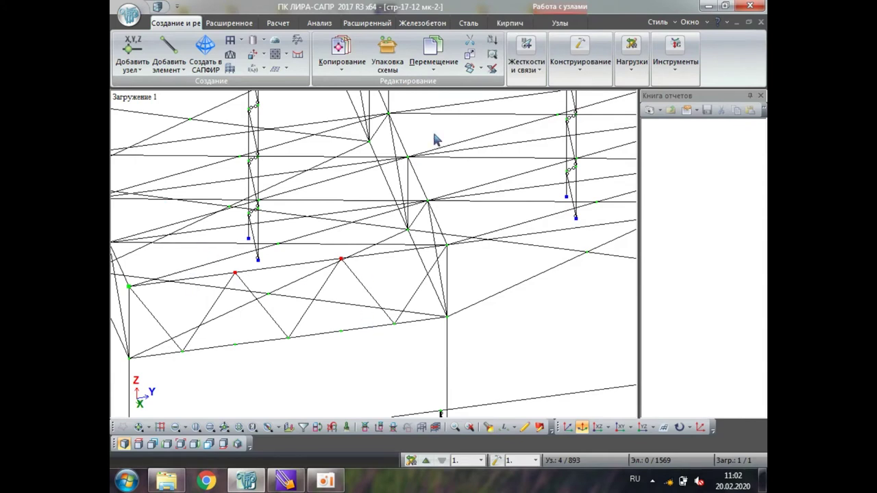
Set stiffness type 8, the double angle 90 x 90 x 6 (Стойки), as current for the bracing's vertical posts.
click(528, 55)
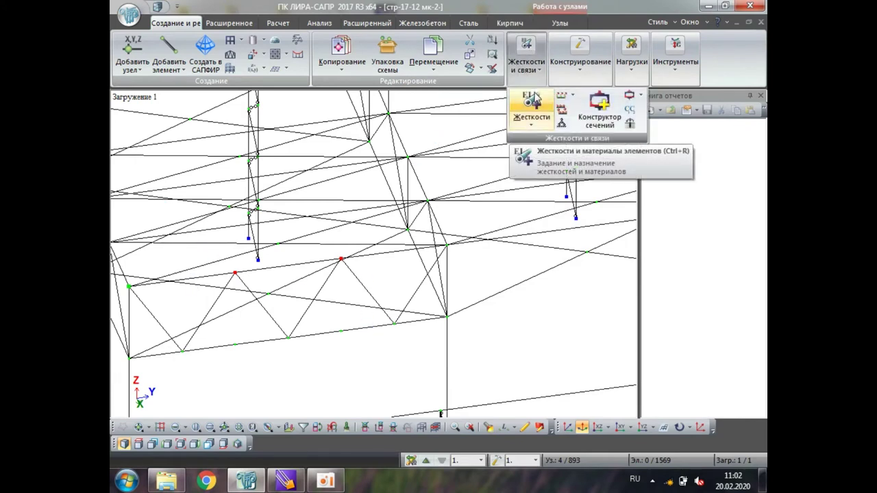
click(538, 123)
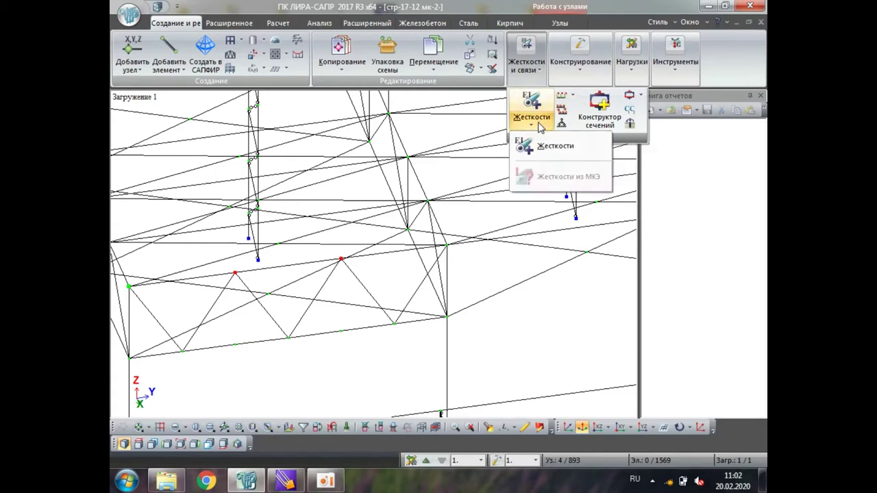
click(554, 145)
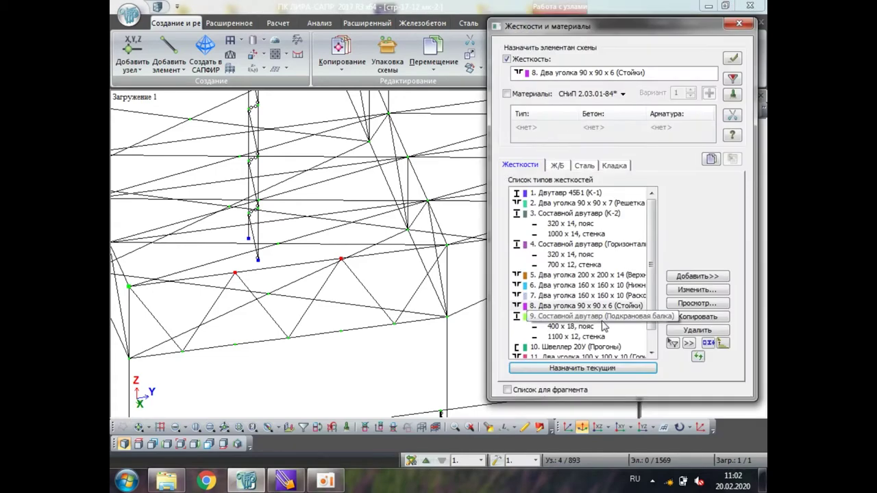
click(598, 307)
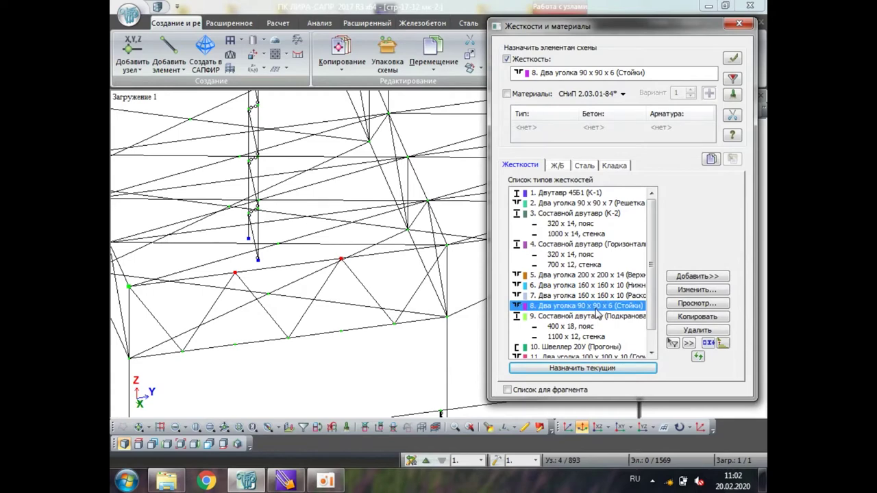
click(586, 368)
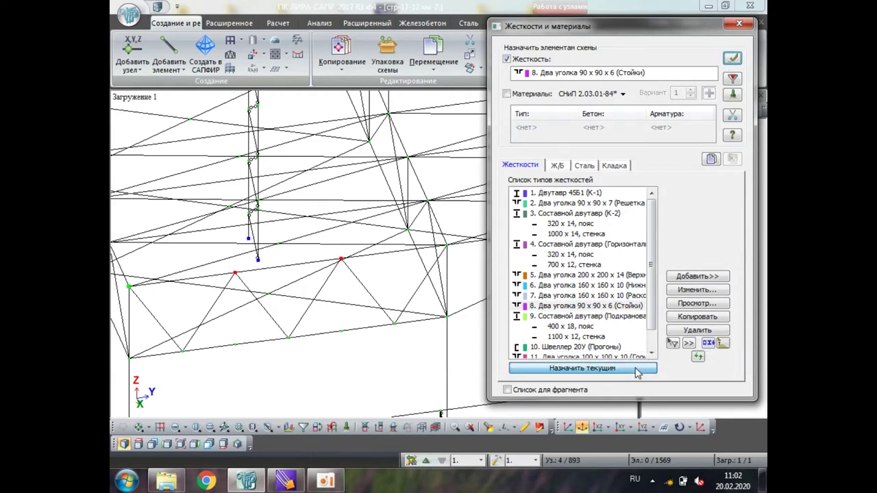
click(742, 28)
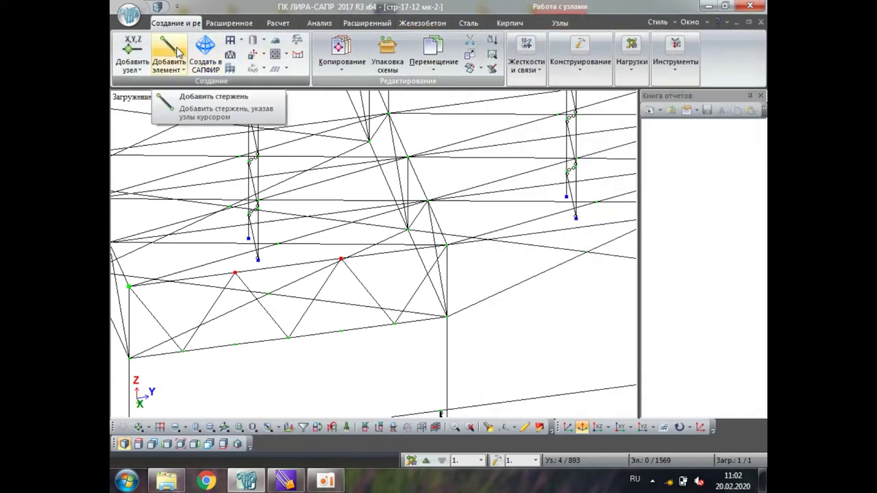
Add vertical bars from the zigzag's two upper-chord third-point nodes to the lower-chord nodes directly beneath them.
click(169, 49)
click(238, 274)
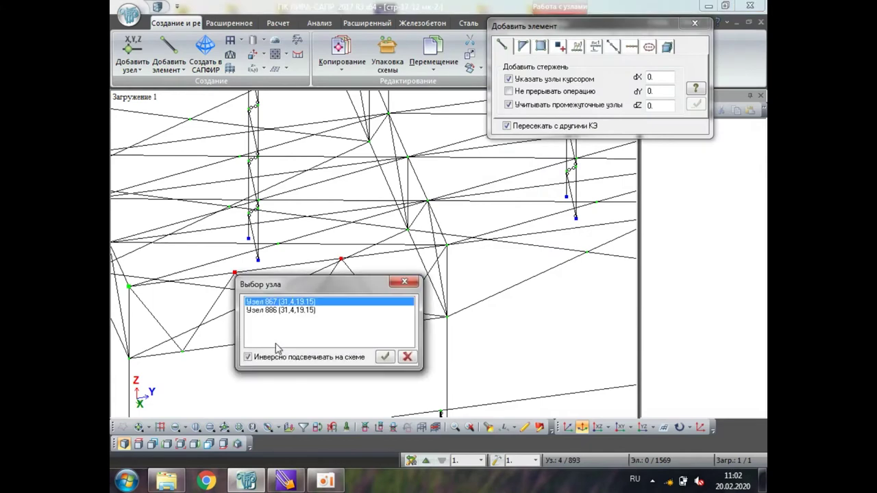
click(384, 356)
click(235, 344)
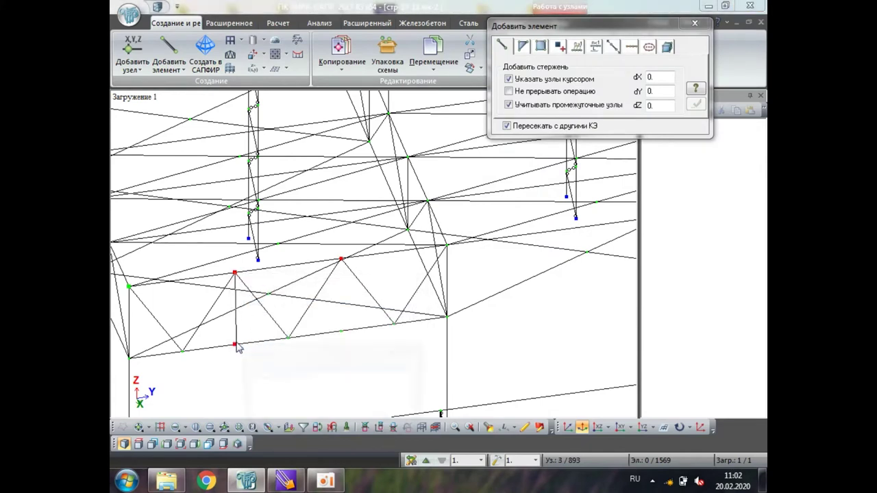
click(387, 424)
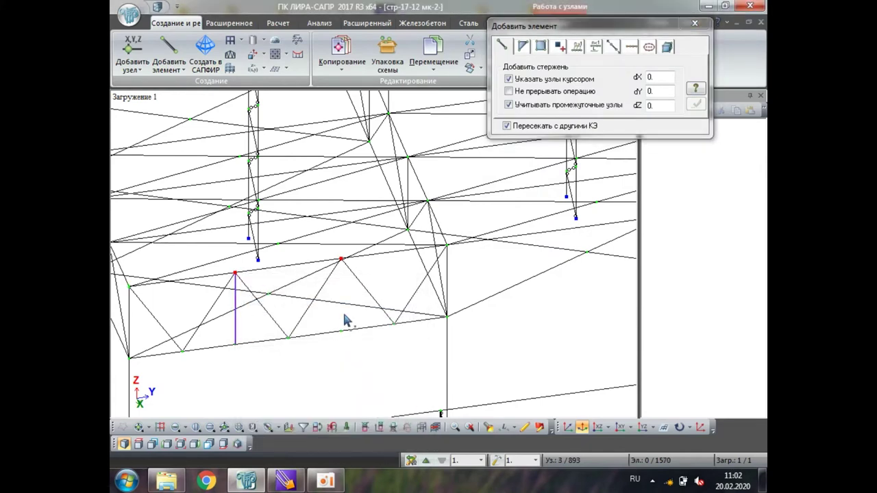
click(341, 260)
click(491, 339)
click(341, 332)
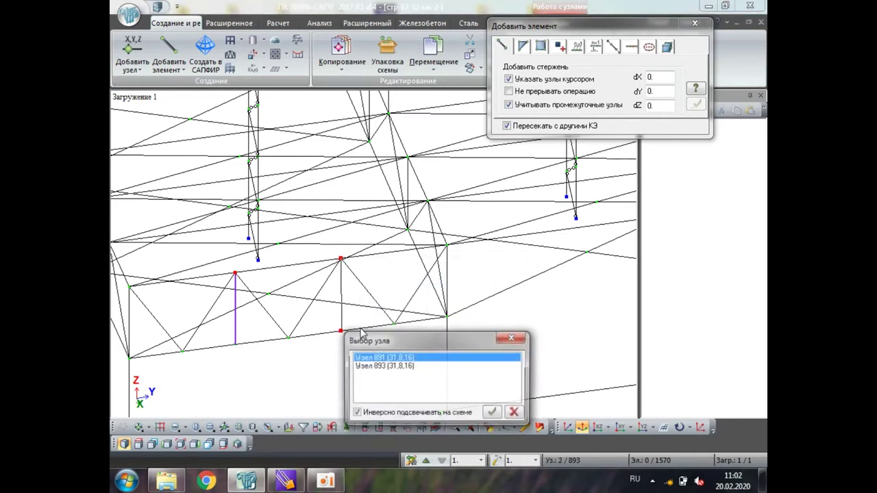
click(490, 413)
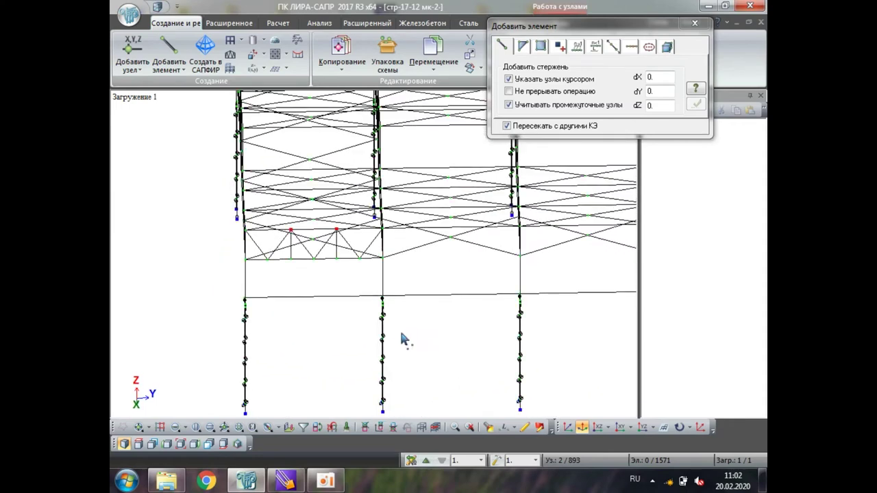
Clear the node selection and pack the model with stitching on, excluding hanging nodes and deleted nodes and elements.
click(642, 427)
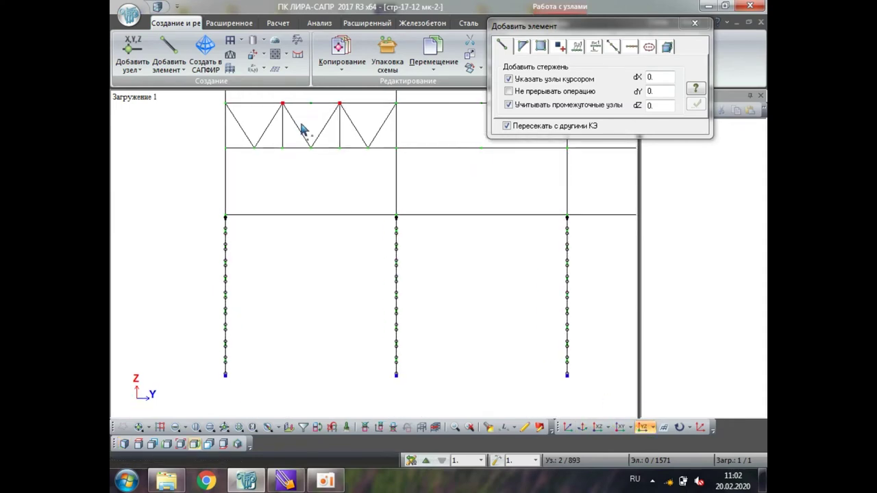
click(346, 428)
scroll(370, 336, down, 1)
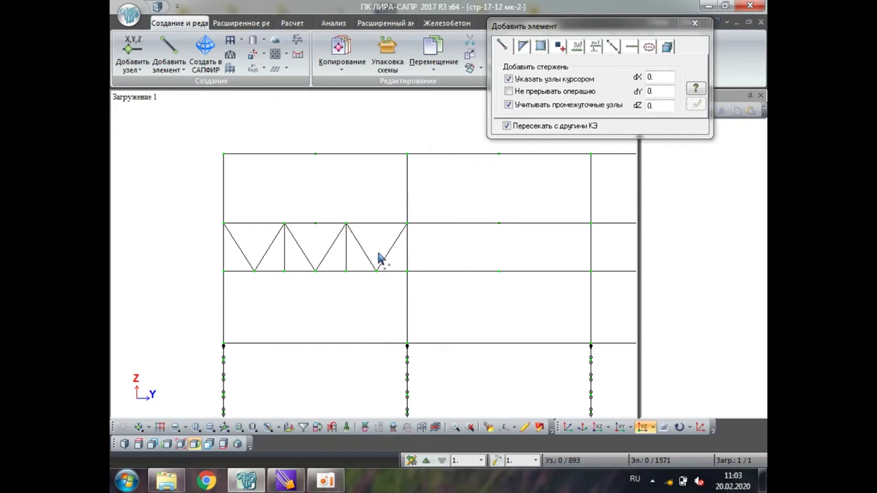
key(ctrl+i)
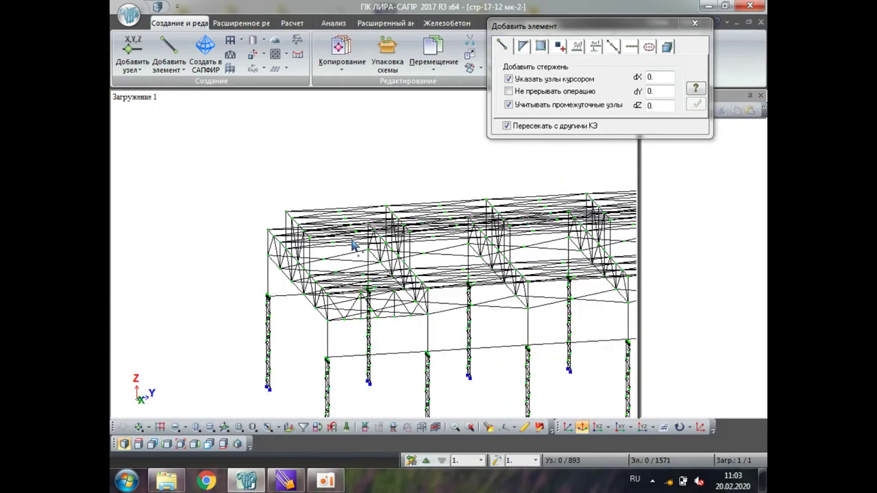
click(387, 54)
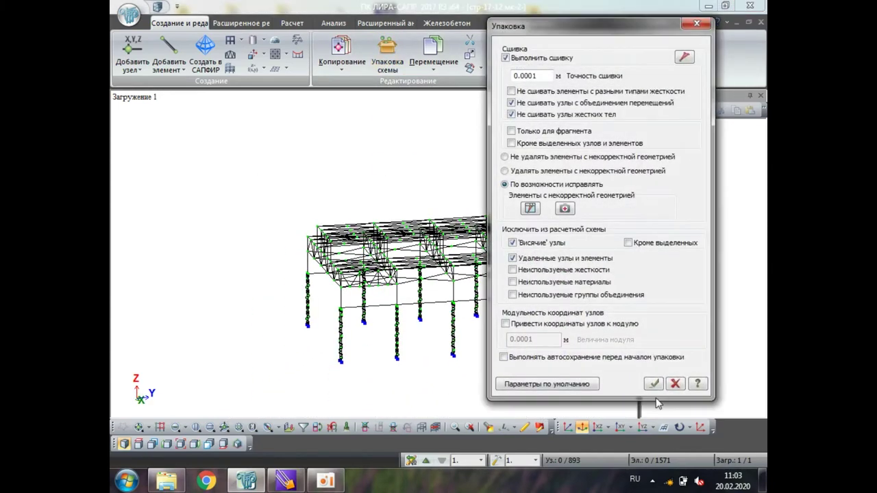
click(654, 385)
Examine the packed bracing up close for lower-chord continuity between the first two trusses, and clear the element selection.
scroll(363, 294, up, 5)
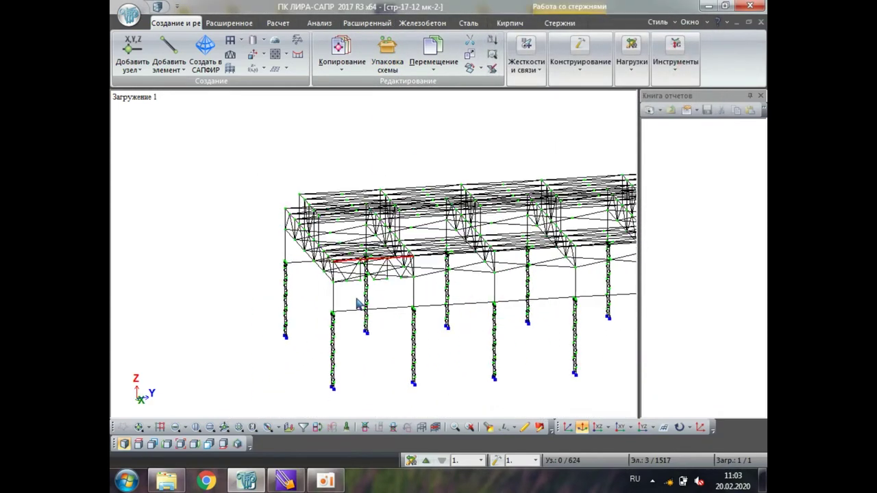
key(ctrl+y)
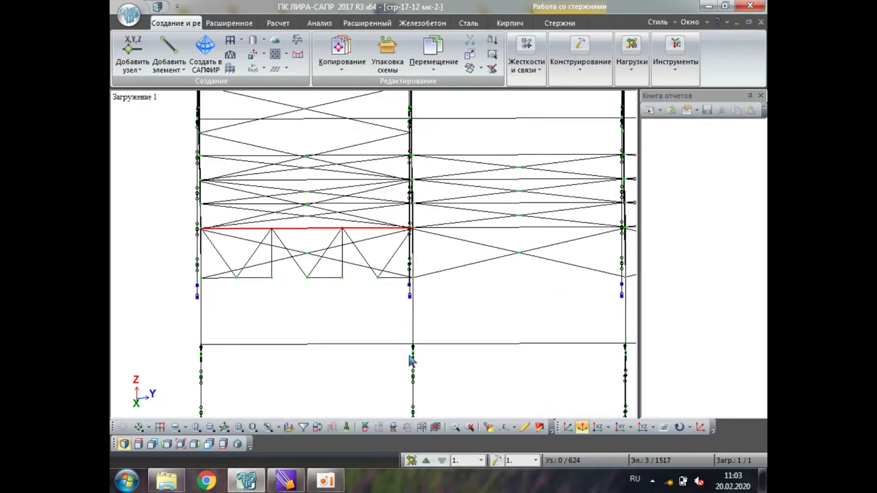
scroll(291, 274, up, 5)
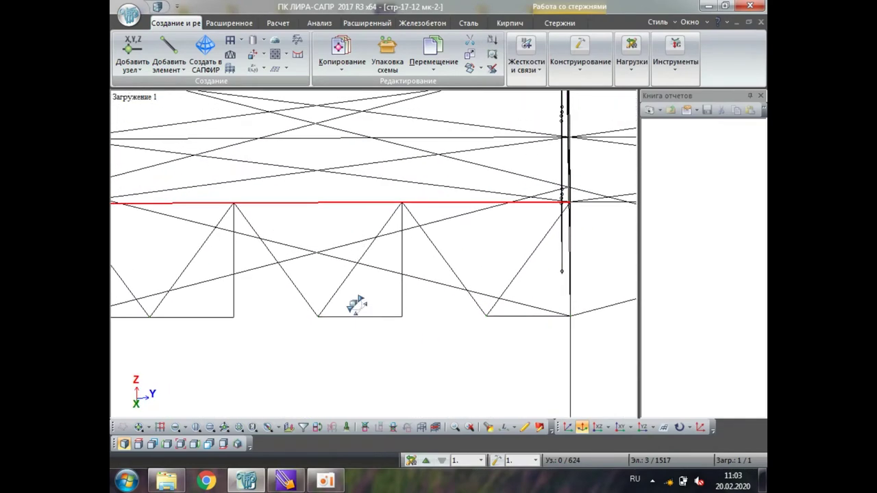
scroll(363, 315, down, 2)
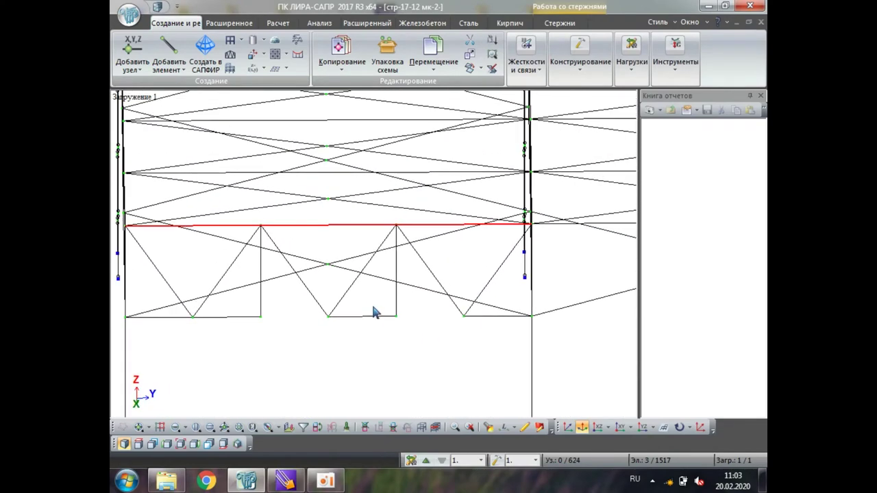
click(346, 428)
scroll(294, 291, up, 2)
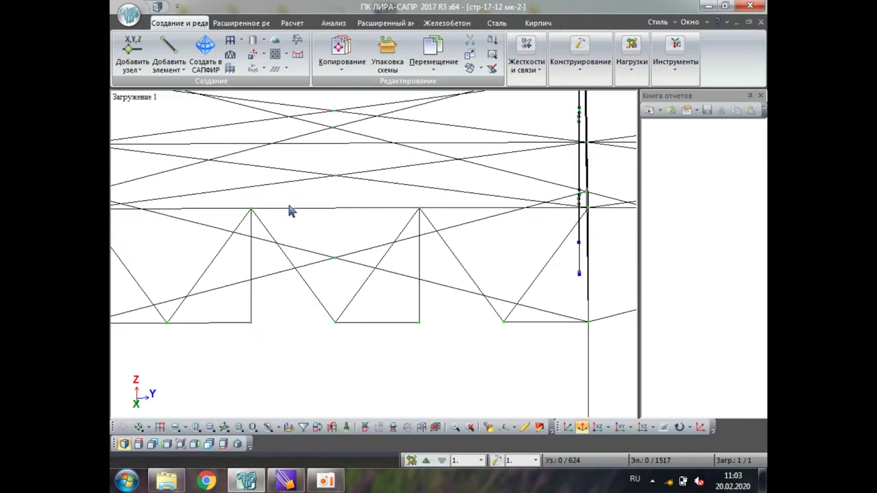
scroll(314, 233, down, 2)
middle_drag(324, 301, 420, 320)
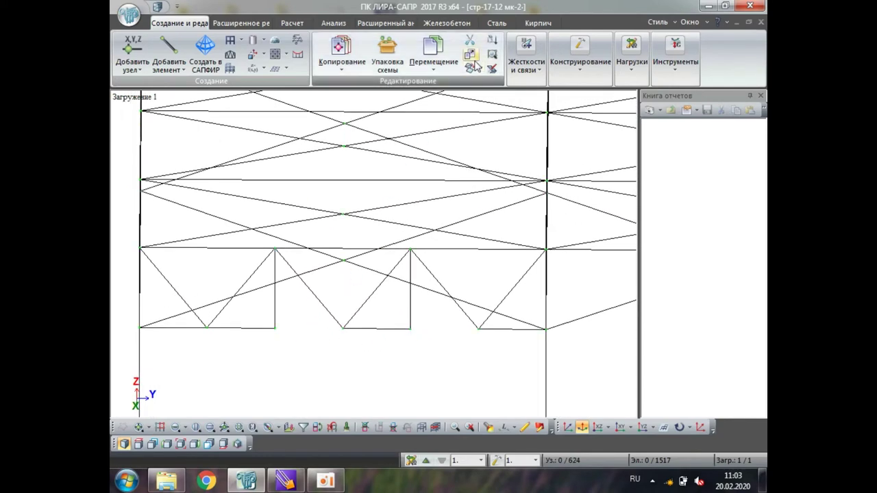
Make stiffness type 6, the double angle 160 x 160 x 10 (Нижний пояс), current for new elements.
click(524, 61)
click(527, 104)
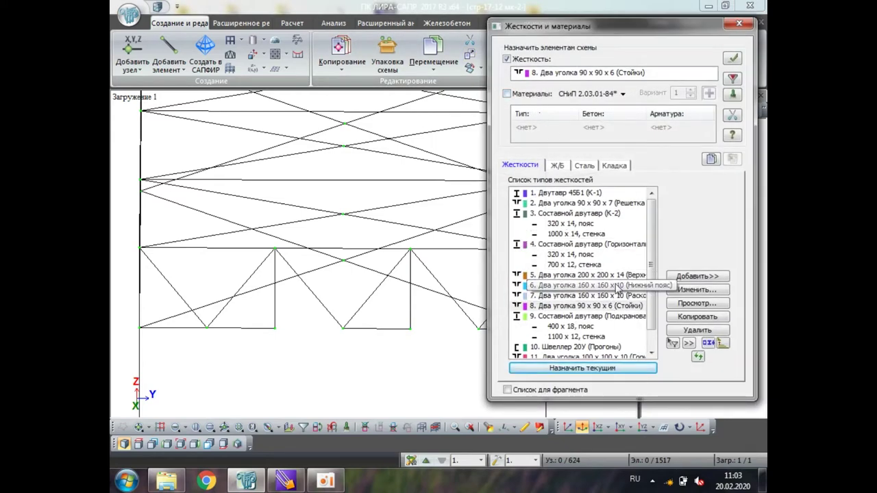
click(616, 285)
Add bars across the two gaps in the bracing's lower chord, joining each post's foot to the next zigzag node.
click(173, 57)
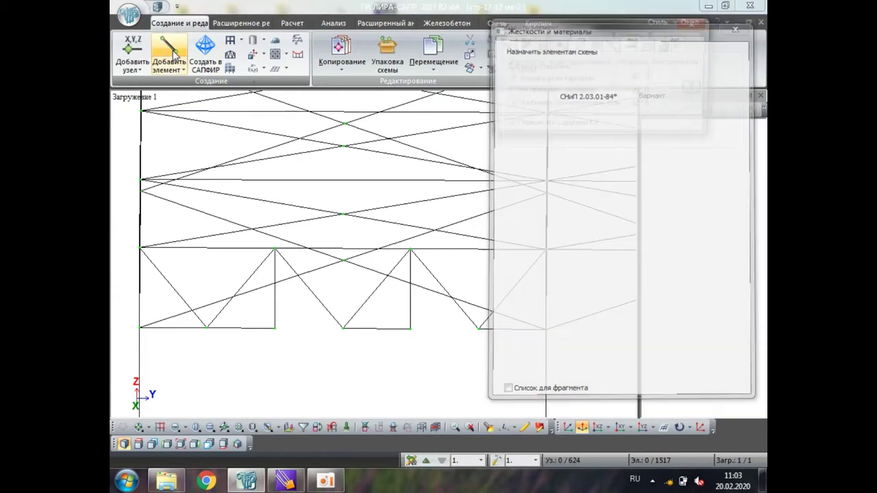
click(275, 329)
click(342, 329)
click(478, 329)
scroll(473, 339, down, 2)
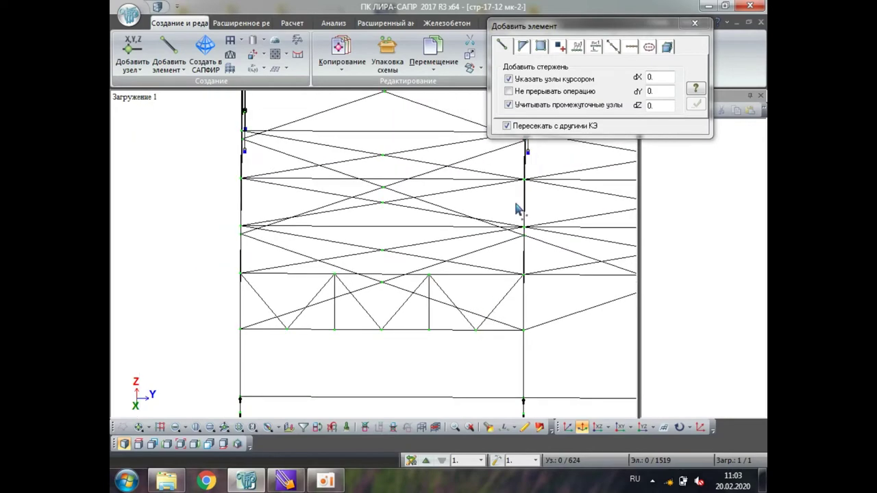
scroll(495, 256, down, 2)
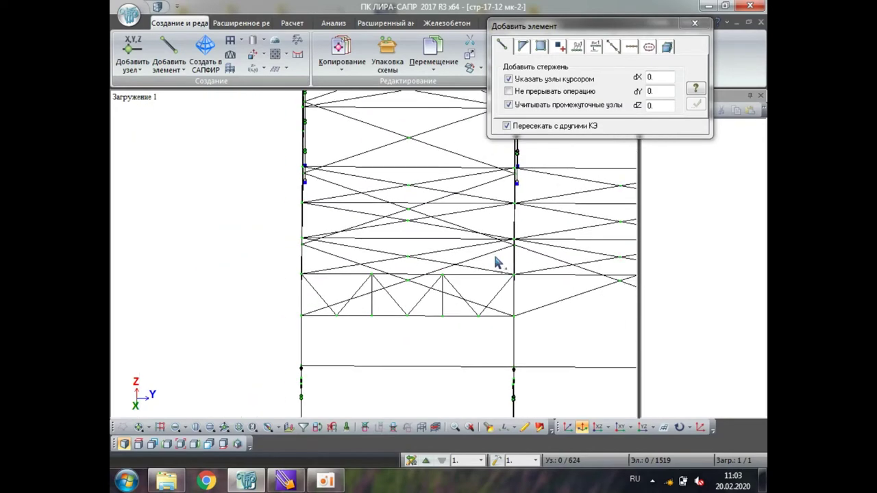
click(695, 23)
Examine the completed edge bracing in the YZ projection and in the spatial view.
scroll(357, 334, up, 2)
middle_drag(355, 330, 437, 343)
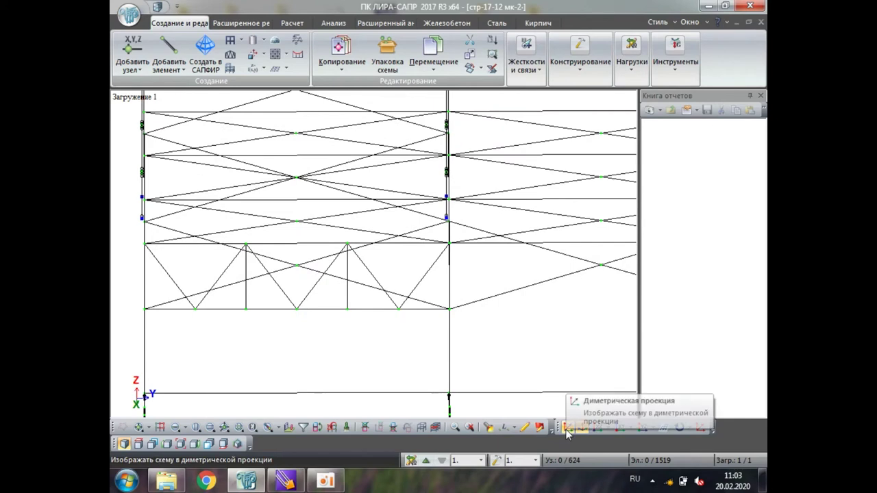
click(567, 430)
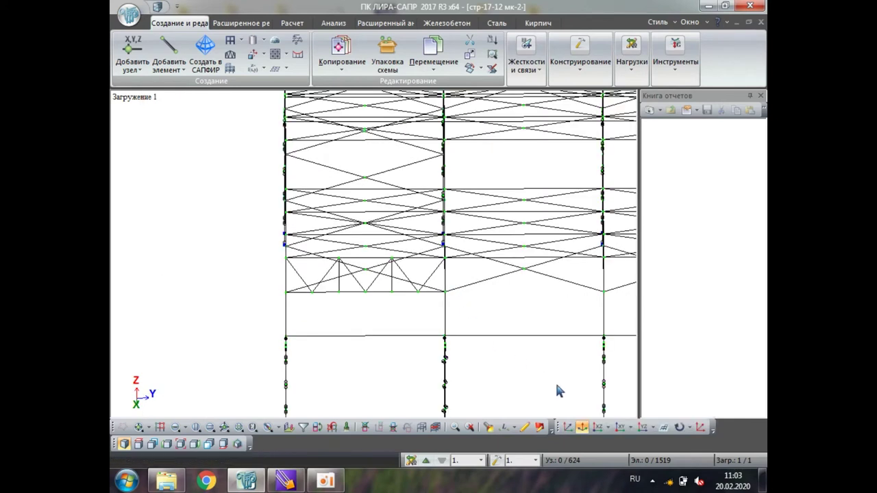
click(642, 429)
scroll(442, 149, up, 3)
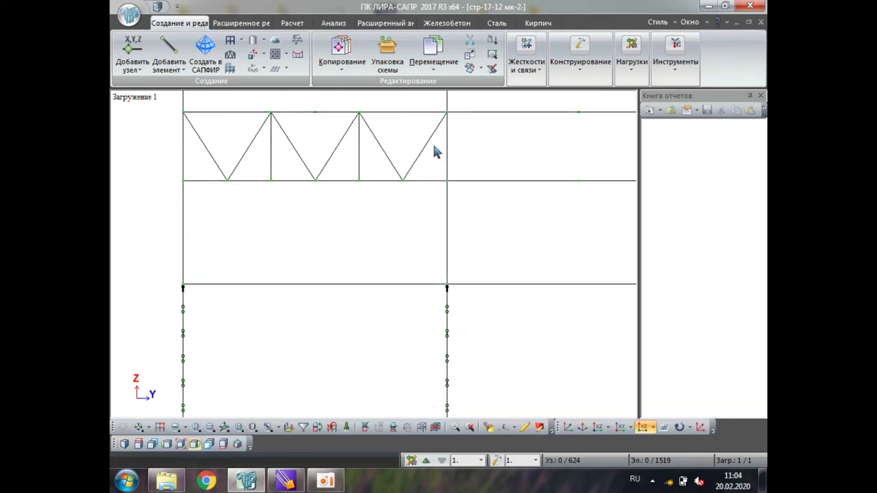
scroll(464, 305, down, 2)
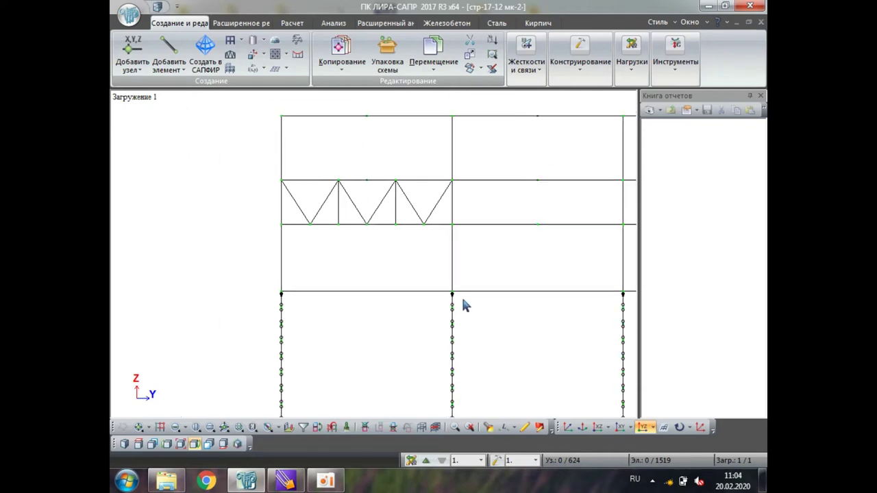
scroll(464, 305, down, 1)
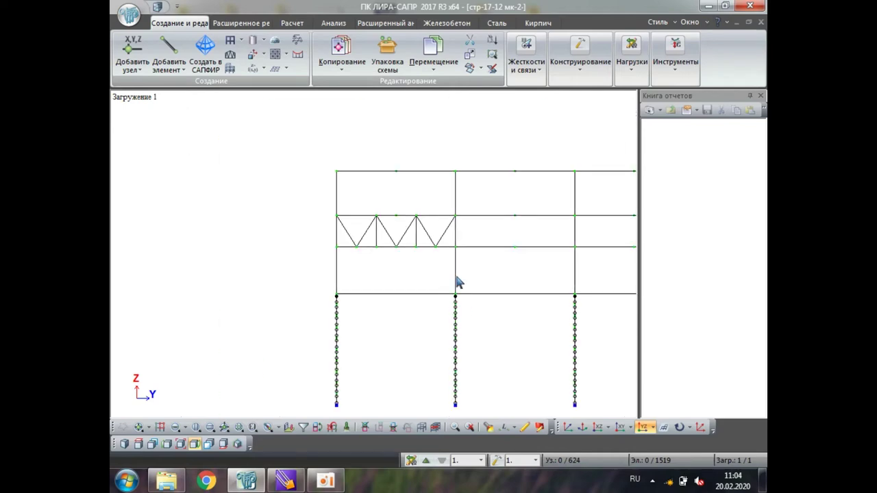
scroll(457, 281, down, 1)
middle_drag(457, 281, 404, 295)
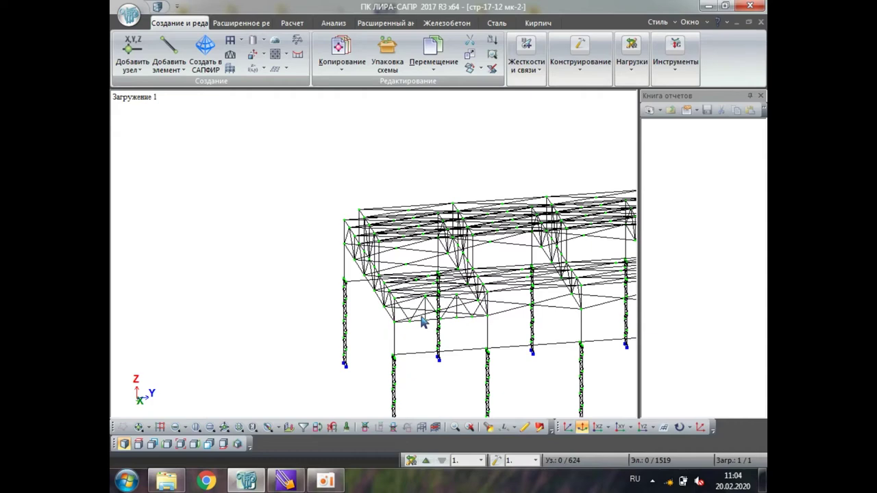
scroll(423, 323, up, 4)
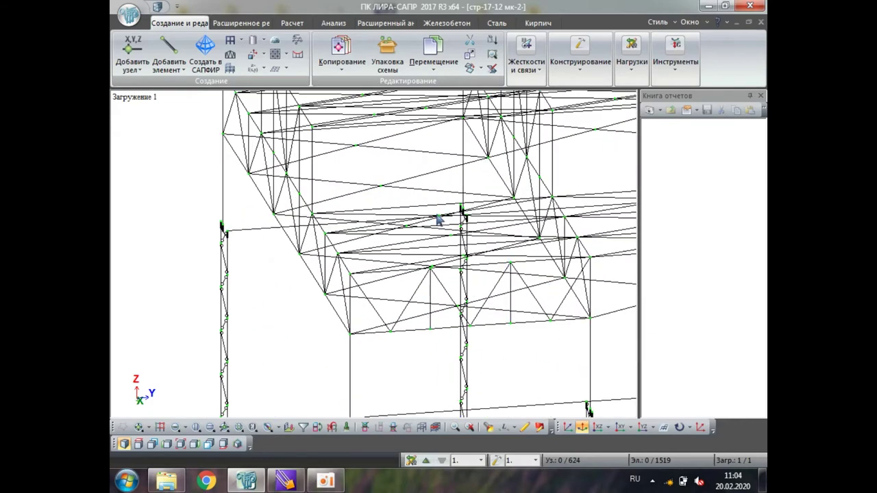
scroll(406, 268, down, 4)
Mark all elements of stiffness type 5, the double angle 200 x 200 x 14 (Верхний пояс), on the model.
click(526, 61)
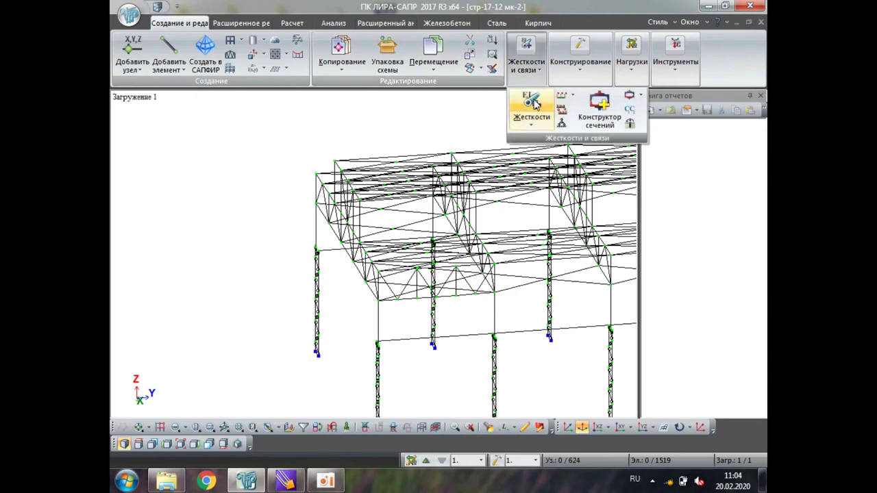
click(534, 104)
double_click(593, 275)
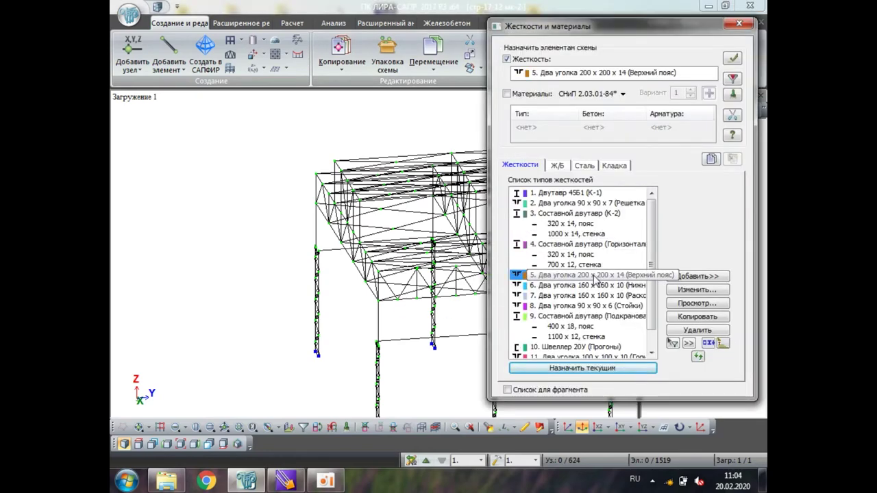
click(733, 79)
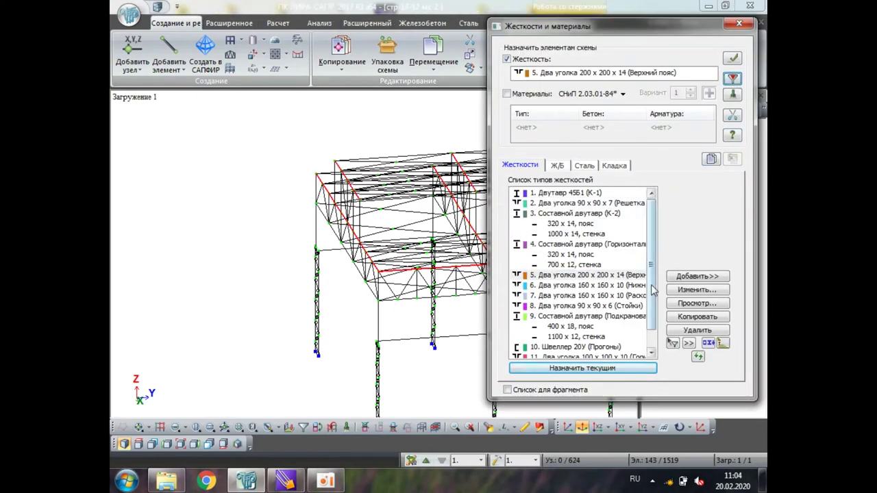
Add the elements of stiffness types 6, 7 and 8 to the marked set and isolate the marked trusses and bracing as a fragment.
double_click(622, 285)
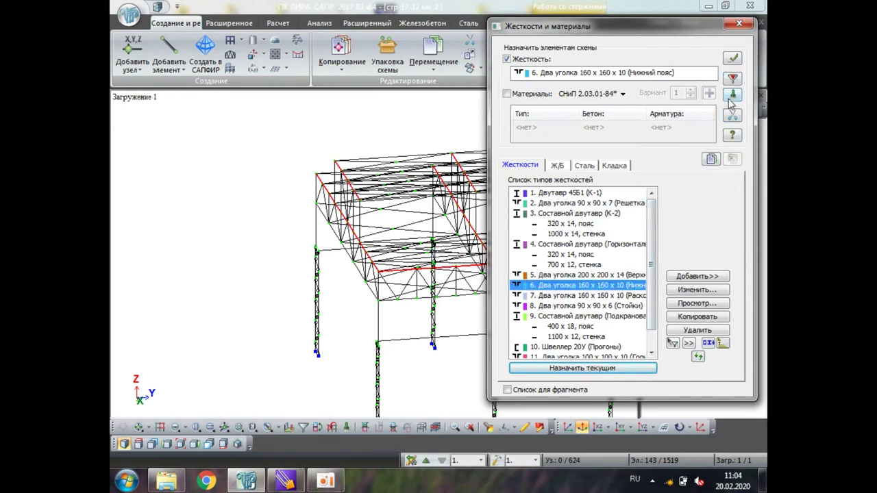
double_click(625, 296)
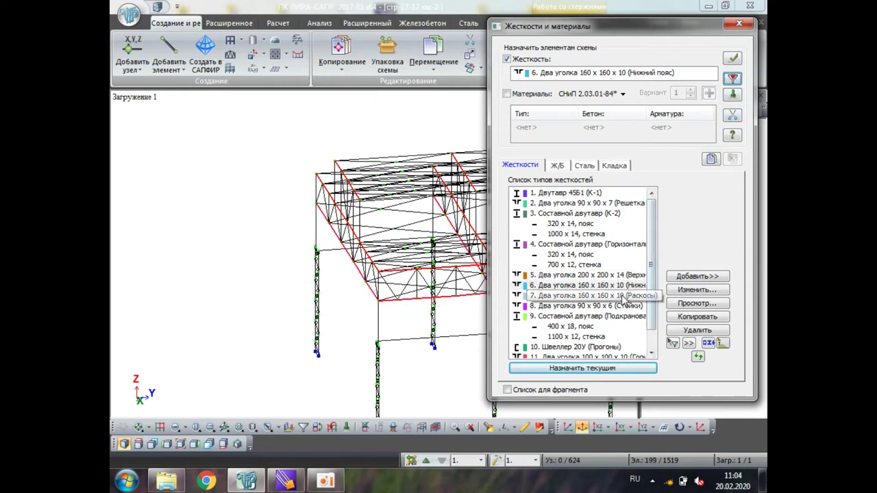
click(732, 78)
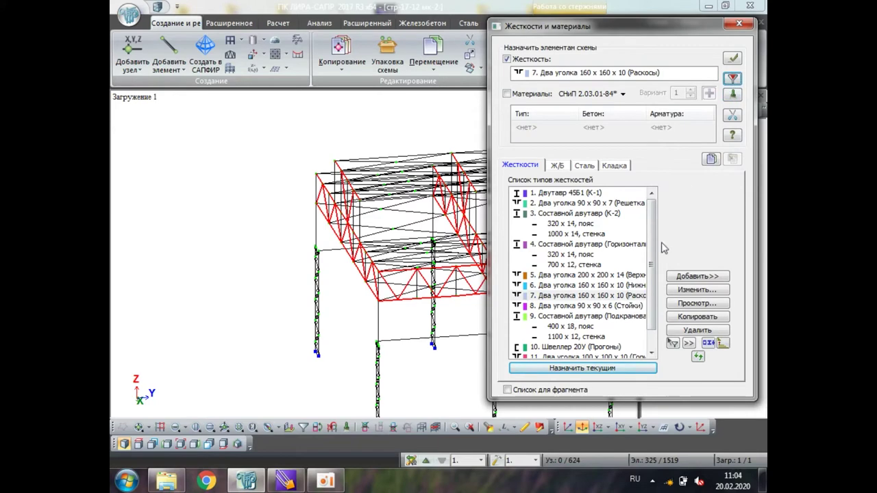
double_click(594, 306)
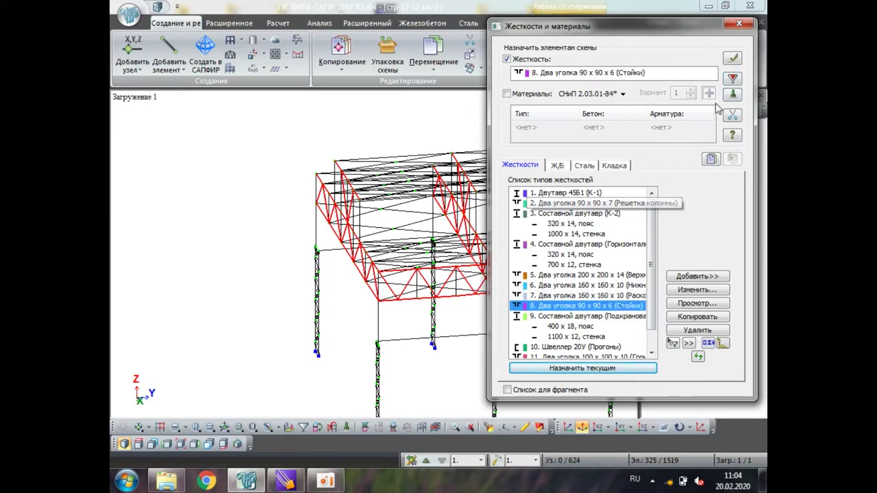
click(733, 80)
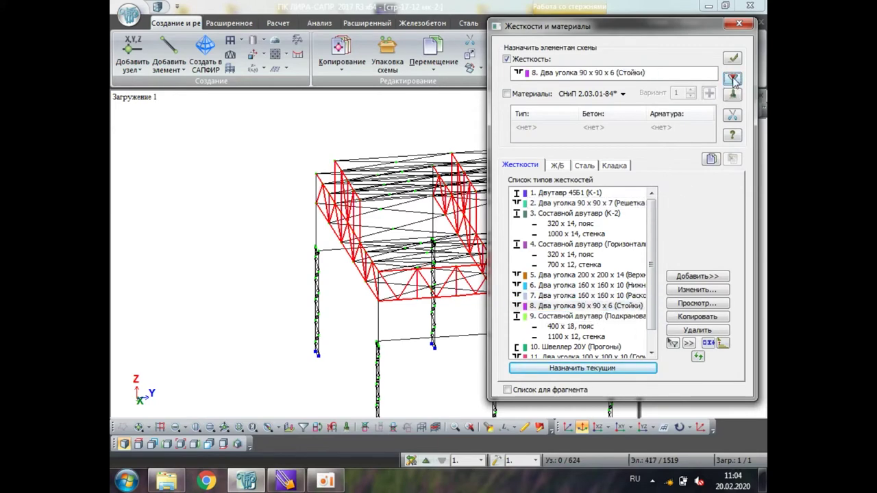
right_click(214, 126)
click(240, 163)
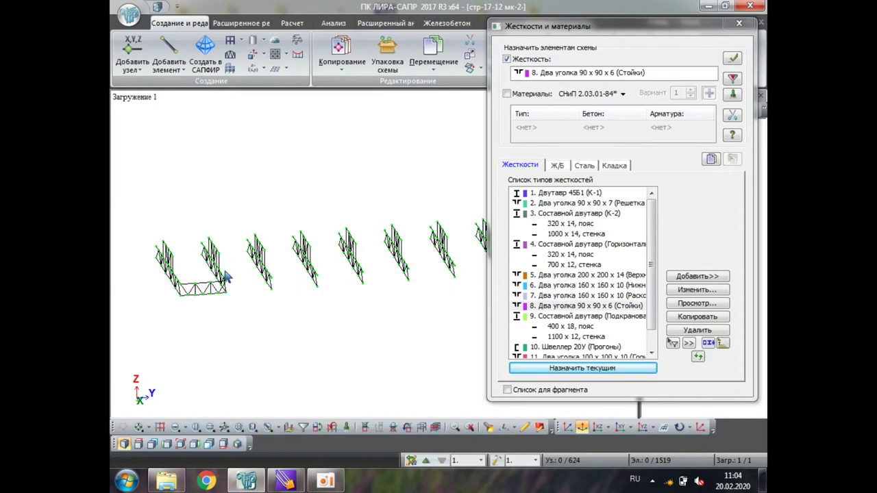
Select the bars and nodes of the edge bracing between the first two trusses in the YZ projection.
scroll(226, 278, up, 5)
scroll(239, 284, down, 4)
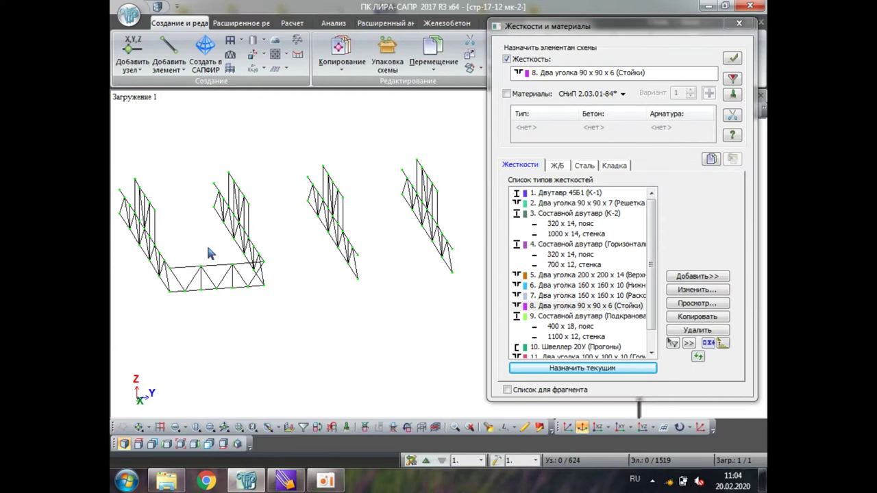
scroll(213, 254, down, 3)
middle_drag(235, 277, 336, 297)
scroll(284, 304, up, 5)
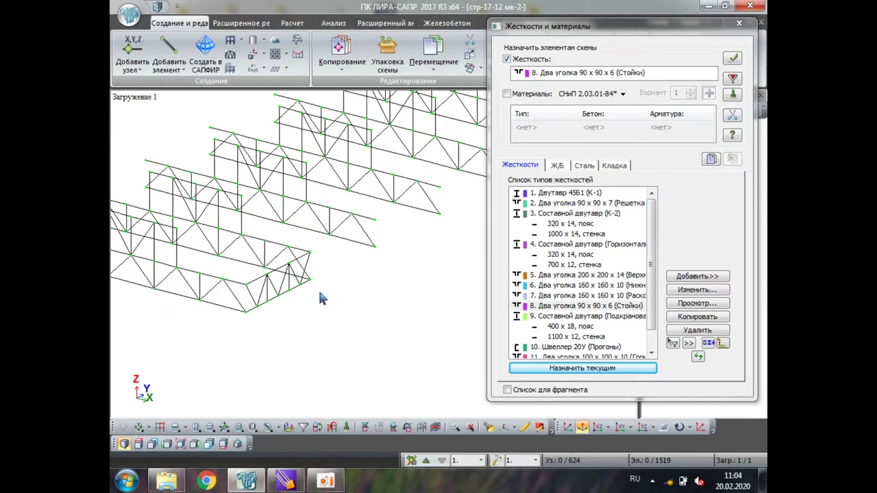
scroll(318, 289, up, 3)
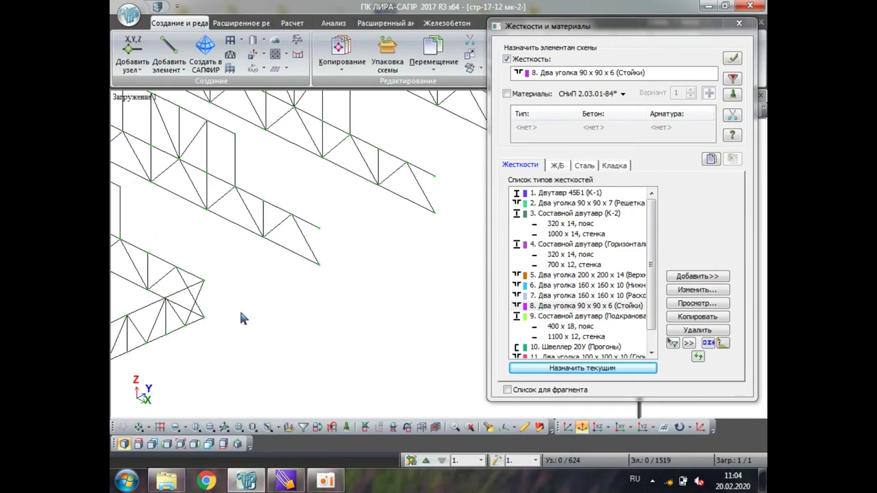
click(642, 427)
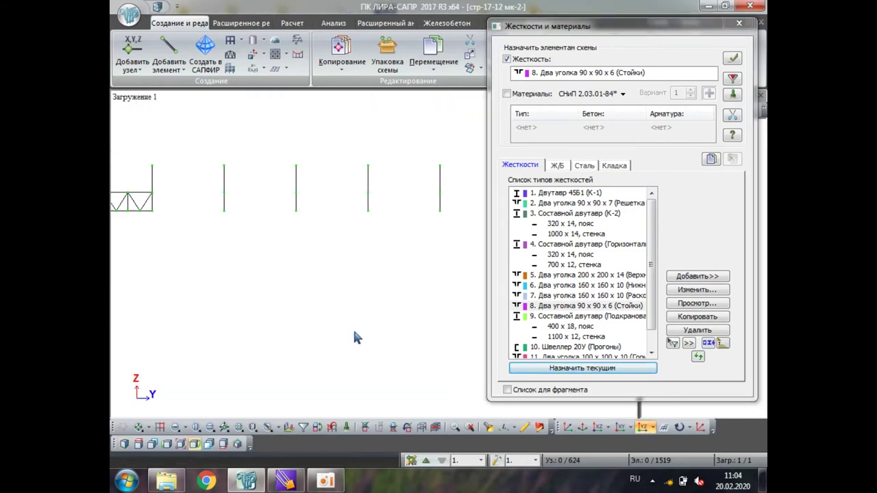
middle_drag(202, 201, 270, 244)
scroll(270, 245, up, 2)
click(176, 427)
scroll(301, 270, up, 2)
drag(330, 200, 214, 300)
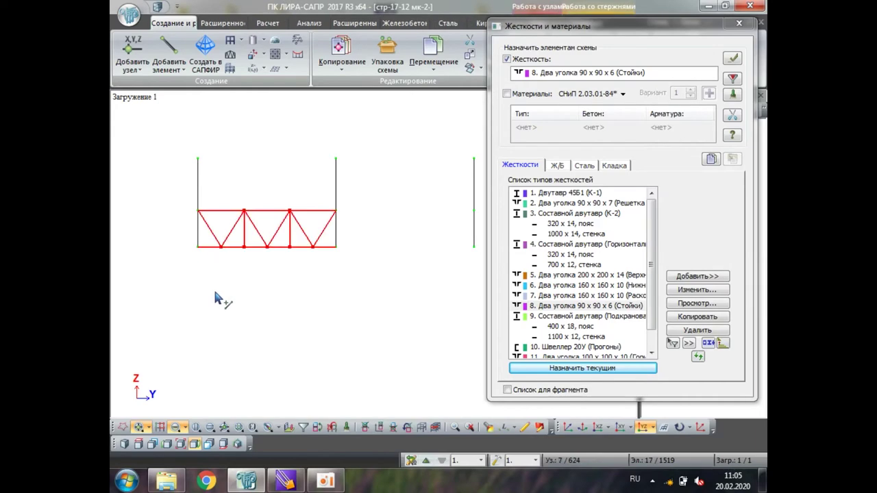
Inspect the selected edge bracing in the spatial view, restore the full model and clear the selection.
middle_drag(219, 299, 367, 286)
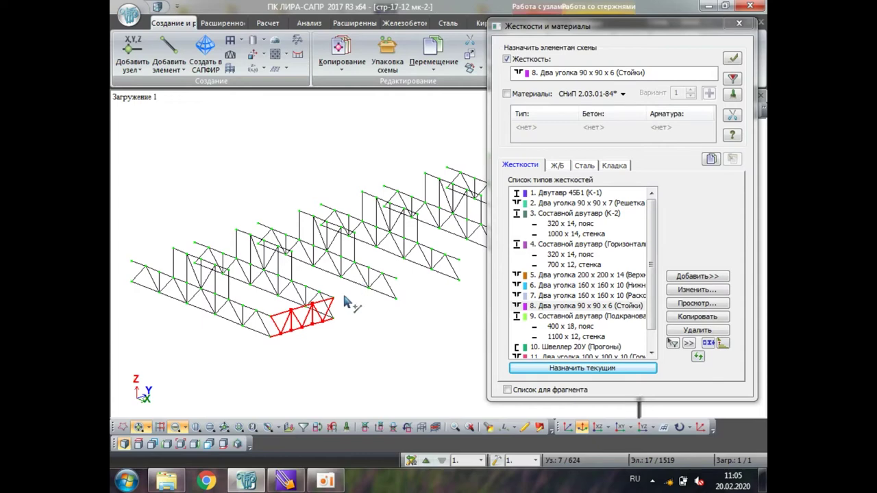
scroll(349, 303, up, 1)
scroll(339, 328, up, 1)
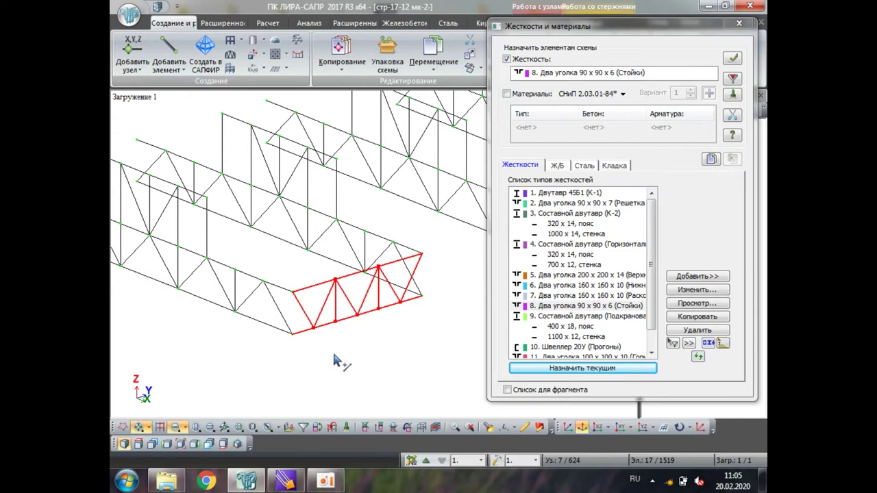
scroll(312, 322, down, 4)
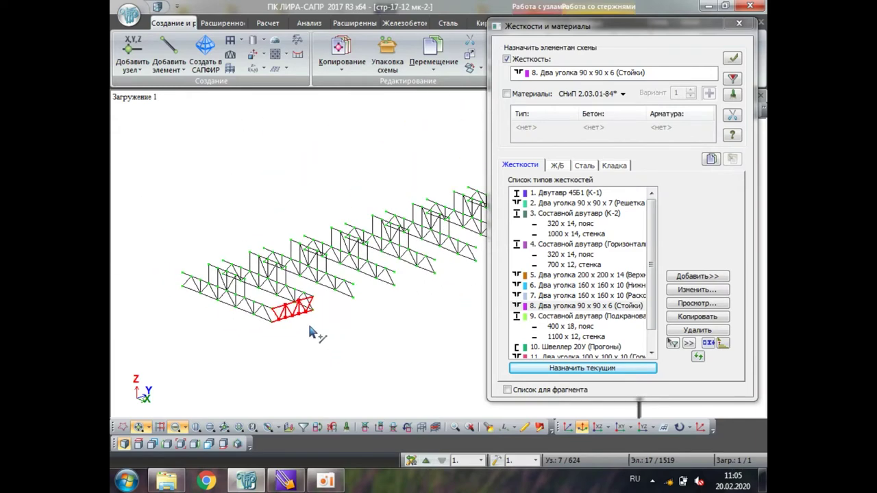
scroll(311, 333, down, 2)
middle_drag(372, 327, 264, 358)
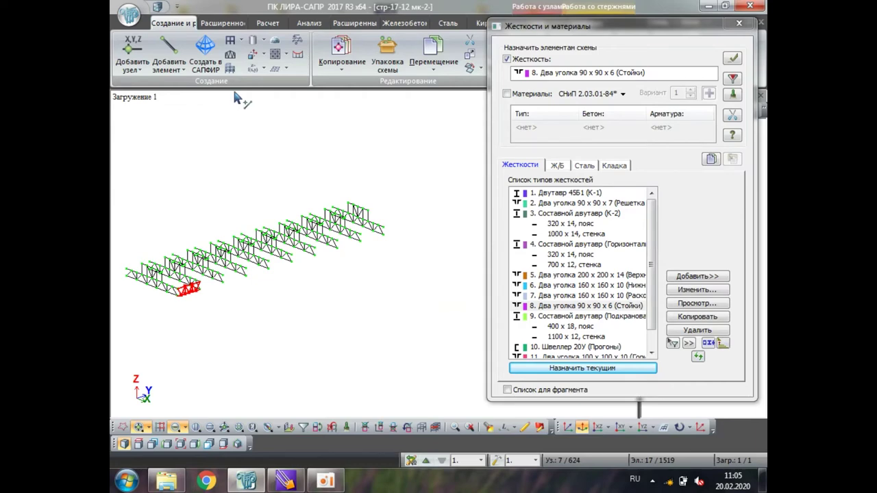
right_click(234, 124)
click(309, 211)
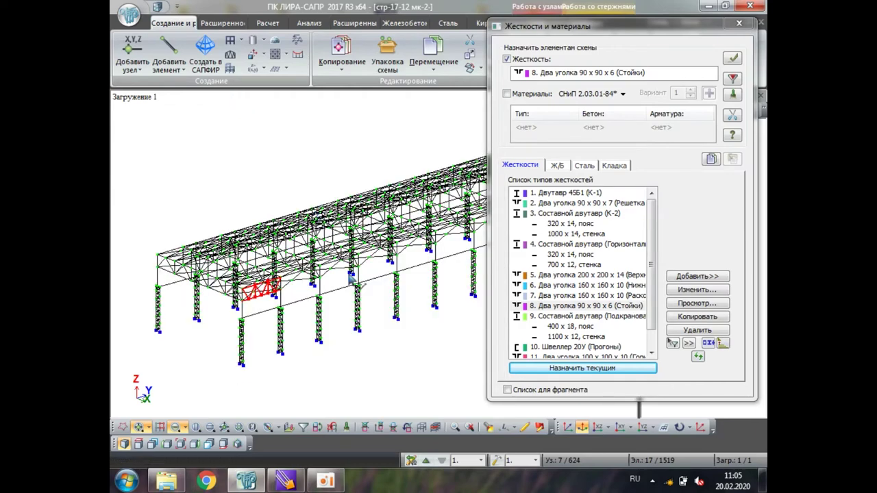
click(346, 427)
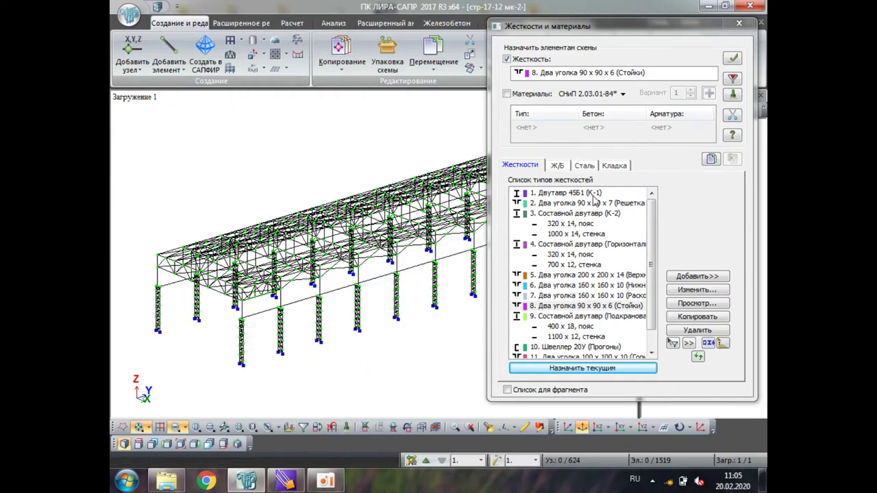
Mark all elements of stiffness types 5, 6, 7 and 8, isolate them as a fragment and close the stiffness settings.
click(602, 275)
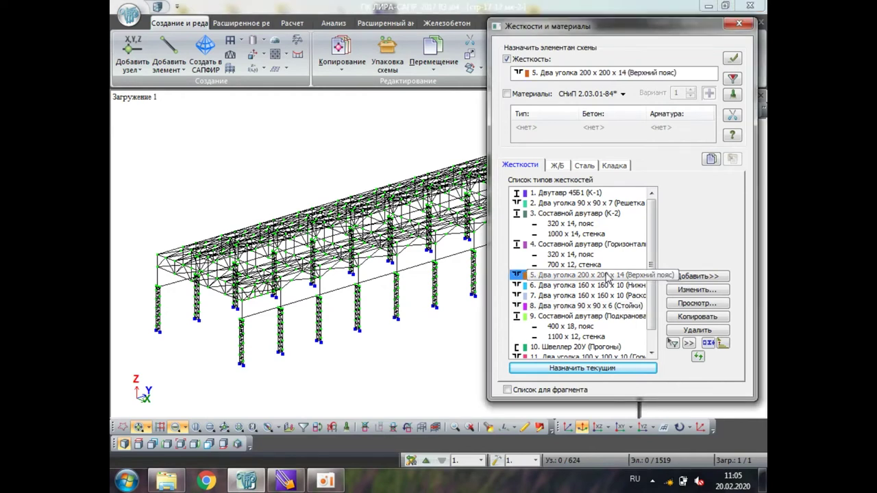
click(734, 80)
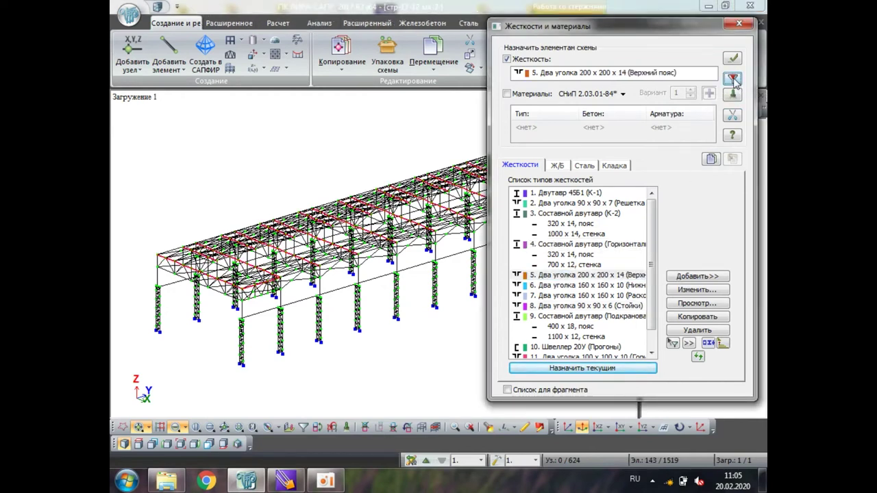
click(625, 286)
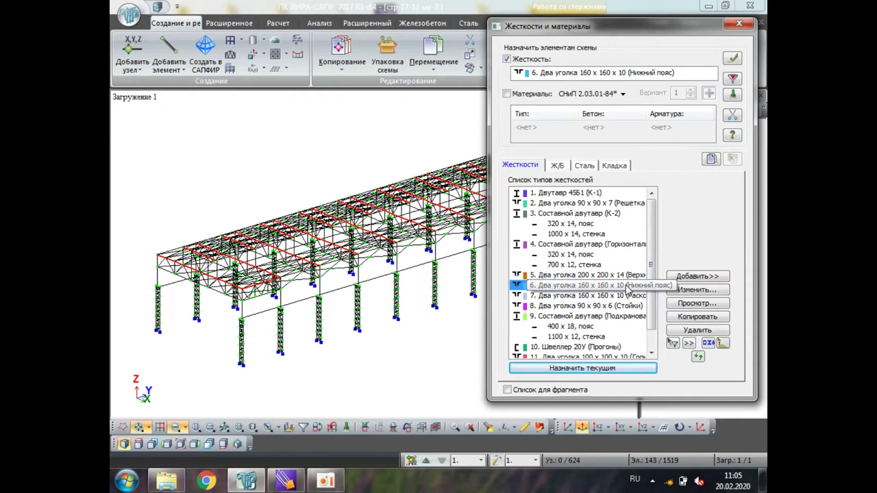
click(733, 79)
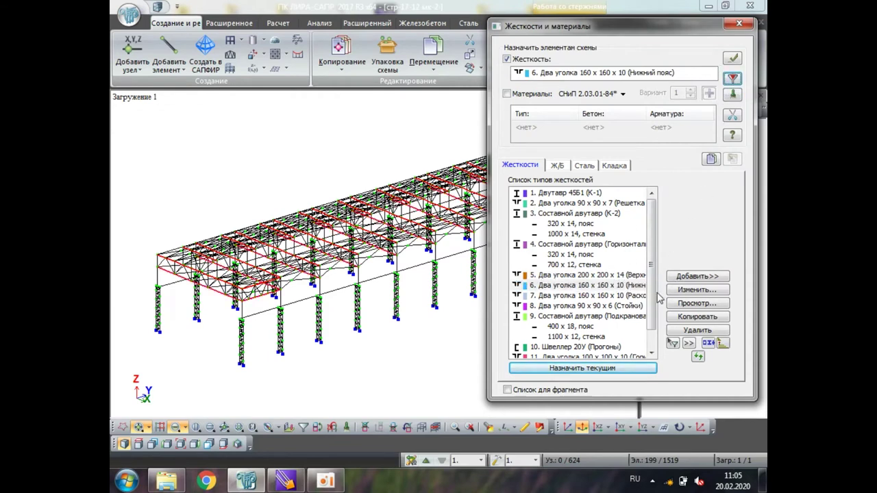
click(608, 295)
click(733, 79)
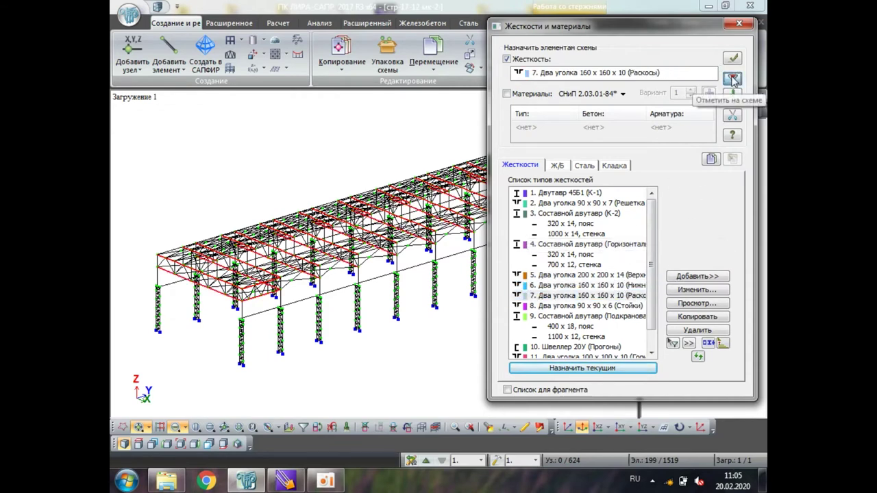
click(603, 306)
click(732, 80)
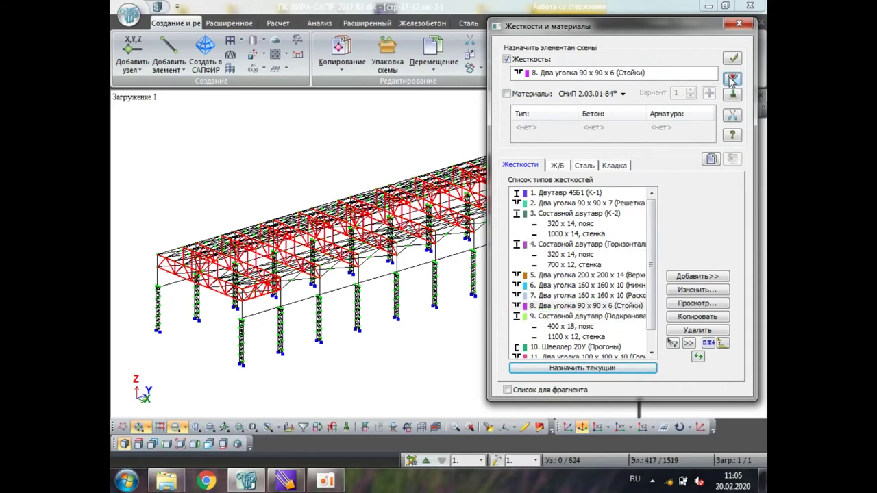
right_click(183, 124)
click(227, 171)
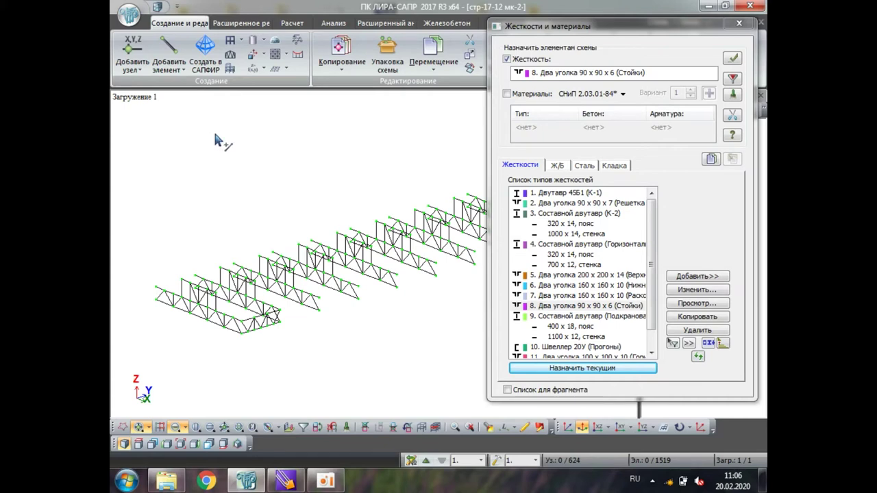
click(730, 79)
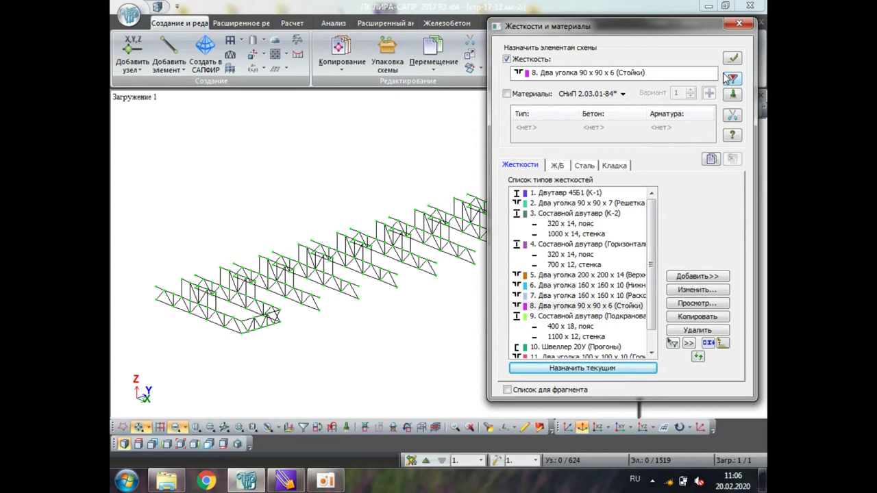
click(738, 23)
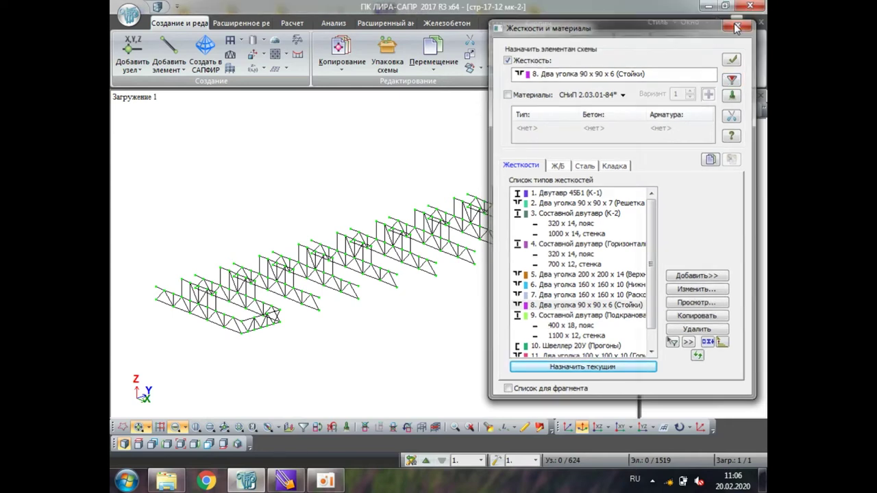
Examine the edge bracing between the first two trusses in the YZ and spatial views and review the stiffness type list.
click(643, 427)
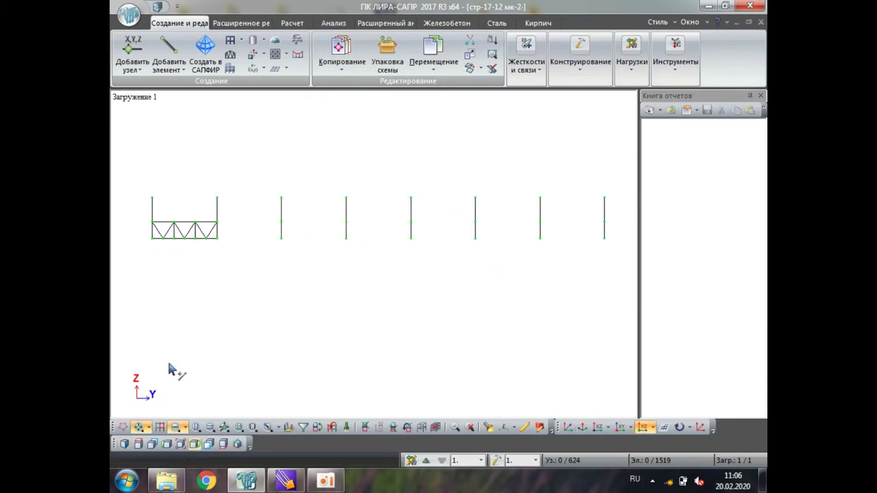
drag(171, 370, 322, 301)
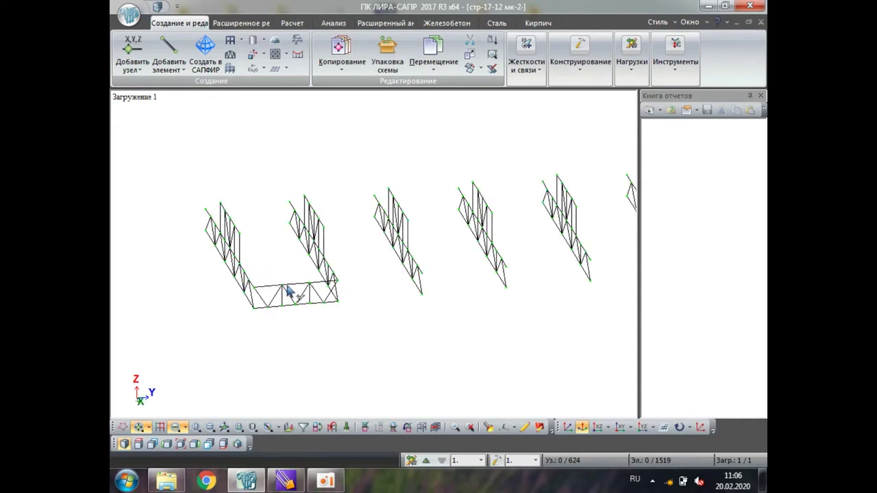
scroll(293, 299, up, 3)
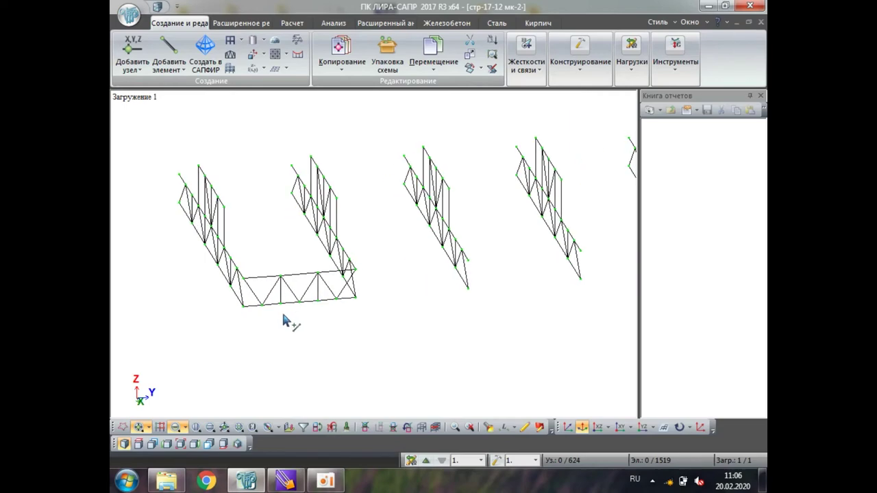
scroll(282, 312, up, 2)
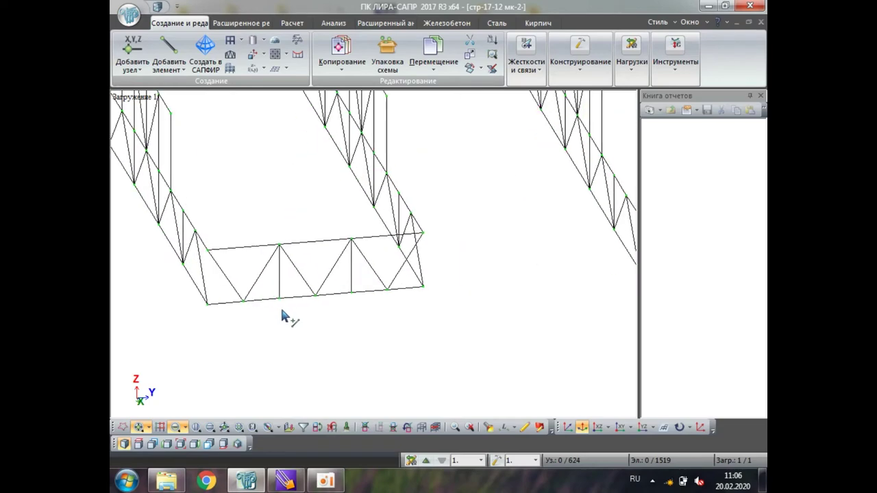
click(526, 65)
click(521, 109)
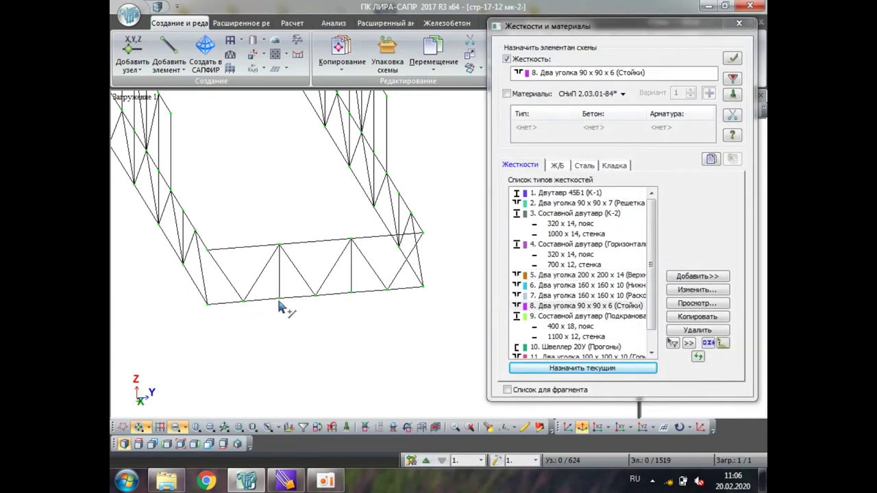
click(735, 26)
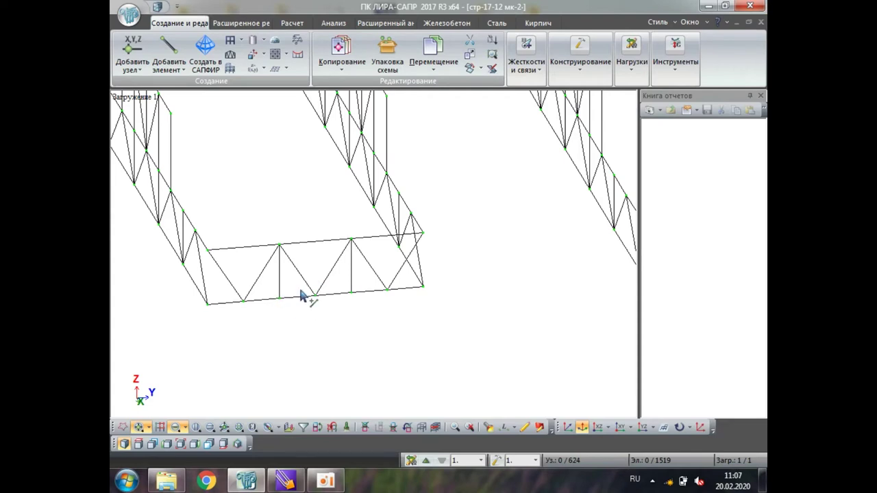
Review the model packing (Упаковка) settings without running the packing.
click(385, 65)
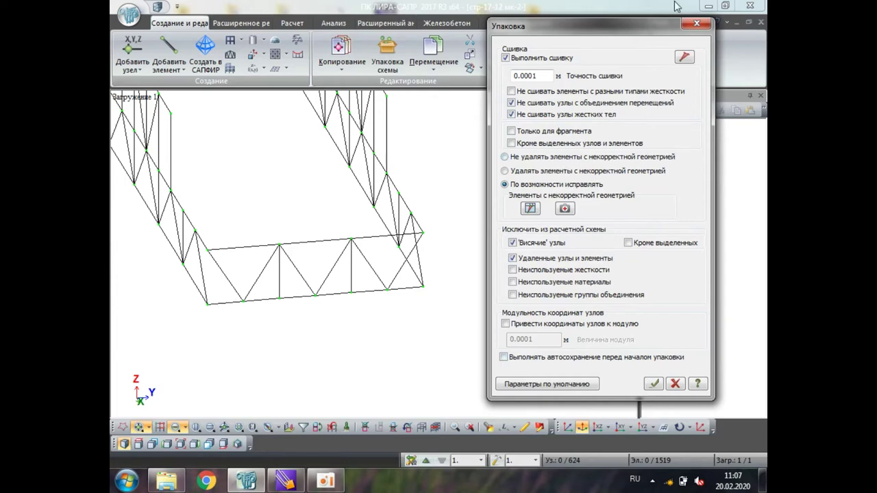
click(696, 24)
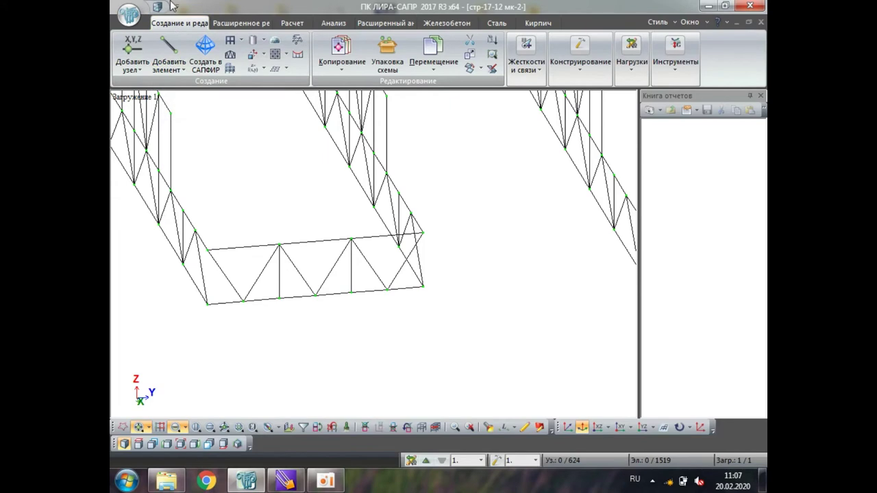
scroll(440, 308, down, 3)
scroll(441, 306, down, 1)
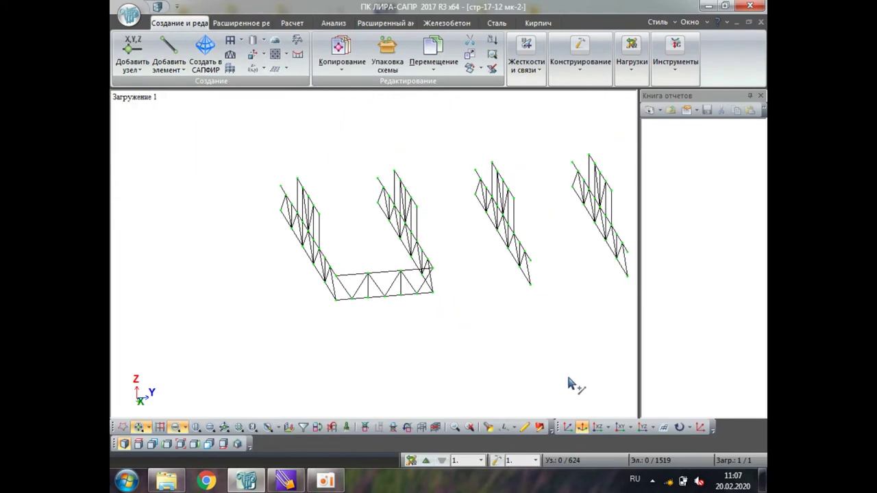
Examine the edge bracing between the first two trusses in the XY, YZ and isometric views.
click(619, 427)
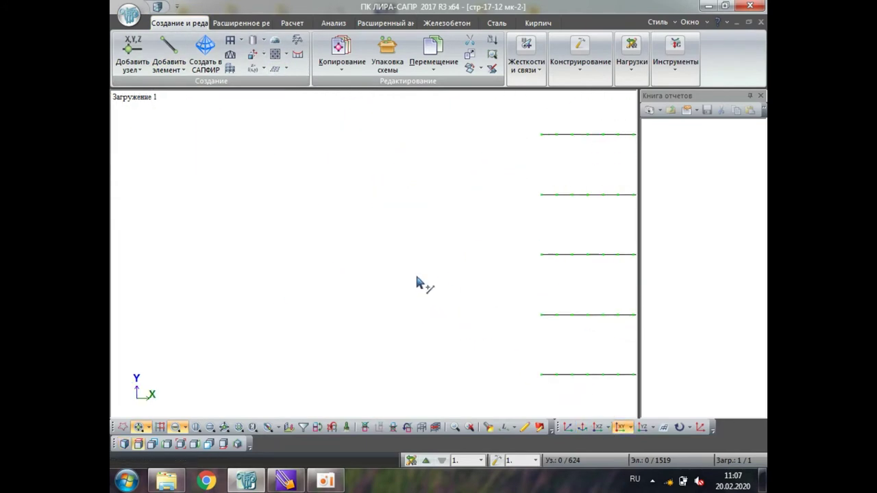
scroll(521, 299, down, 1)
click(646, 432)
scroll(452, 261, up, 5)
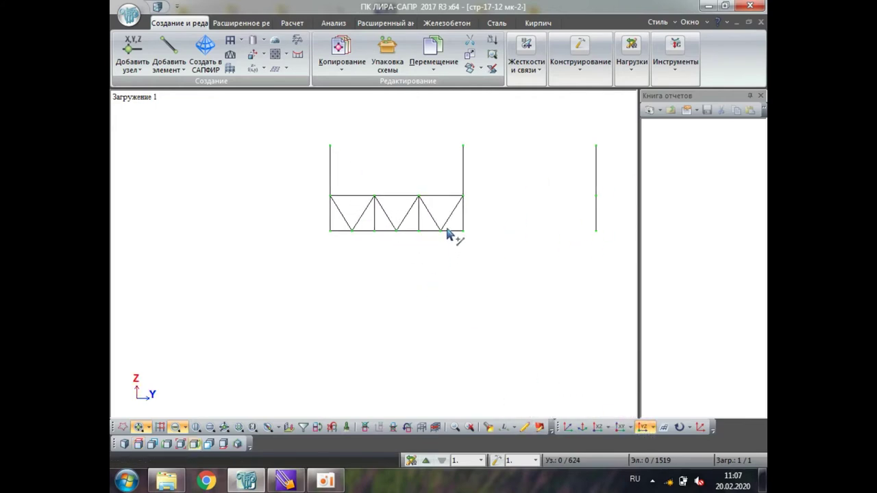
scroll(448, 235, up, 2)
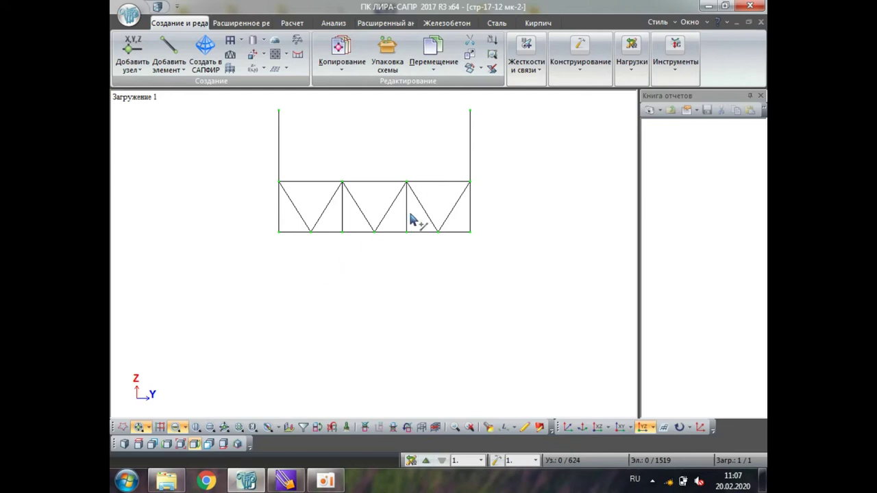
scroll(309, 360, down, 3)
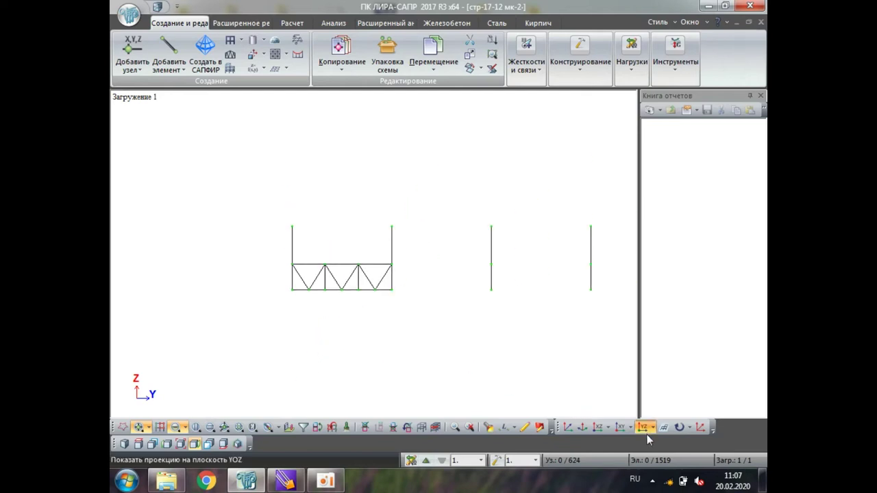
click(569, 428)
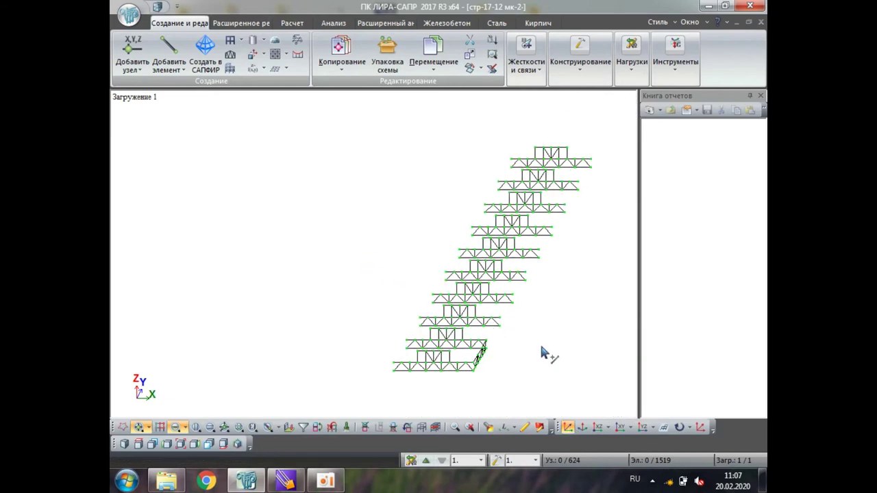
click(643, 427)
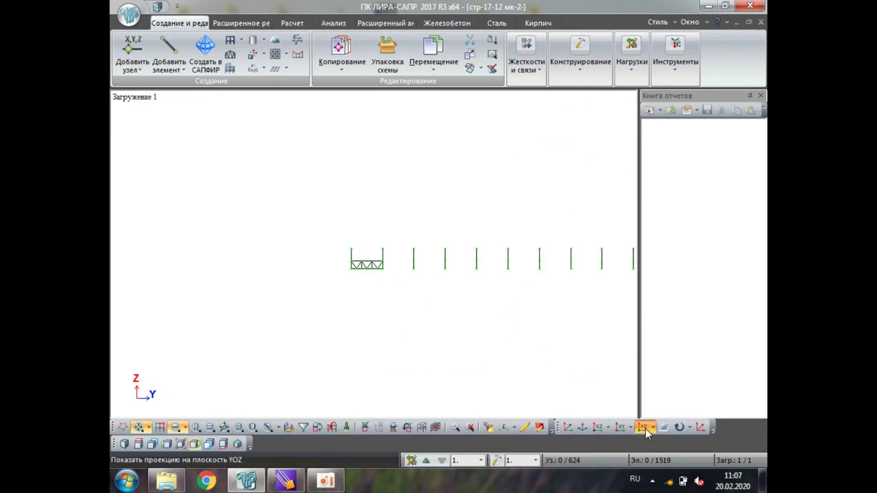
Mark the edge bracing between the first two trusses and copy it by one node to the trusses' opposite ends.
scroll(368, 256, up, 4)
drag(400, 244, 319, 317)
key(F3)
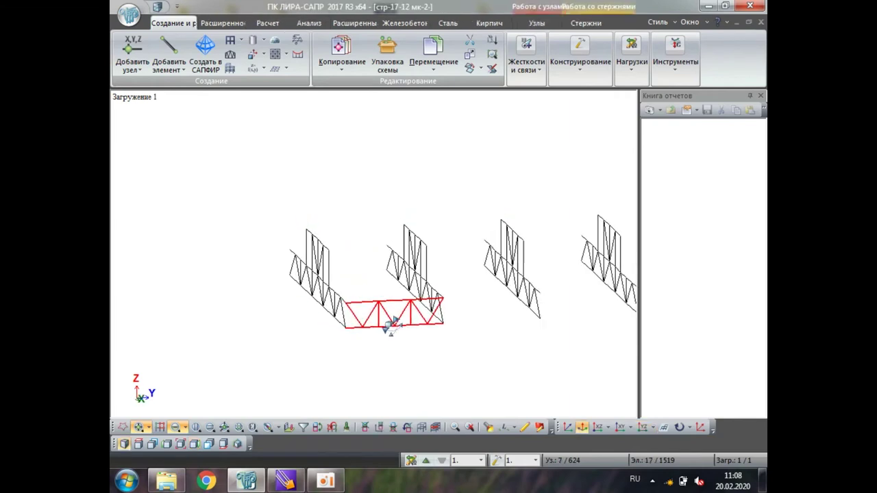
middle_drag(464, 329, 372, 260)
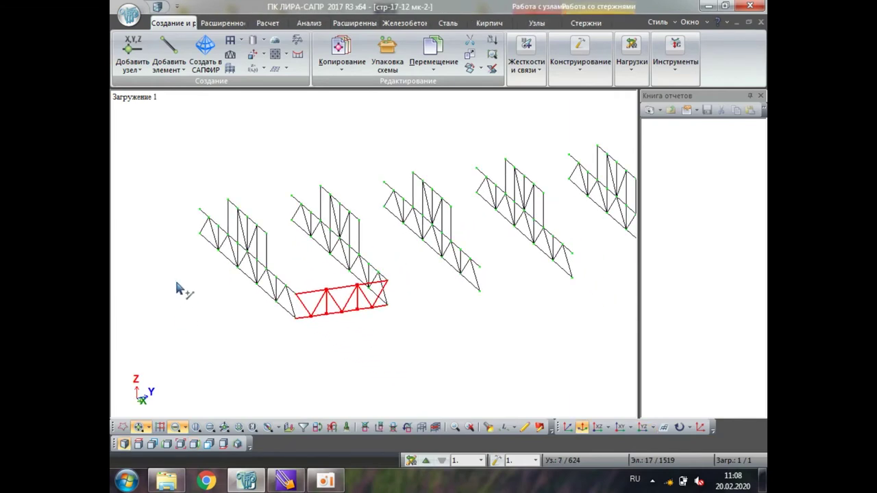
click(341, 63)
click(390, 142)
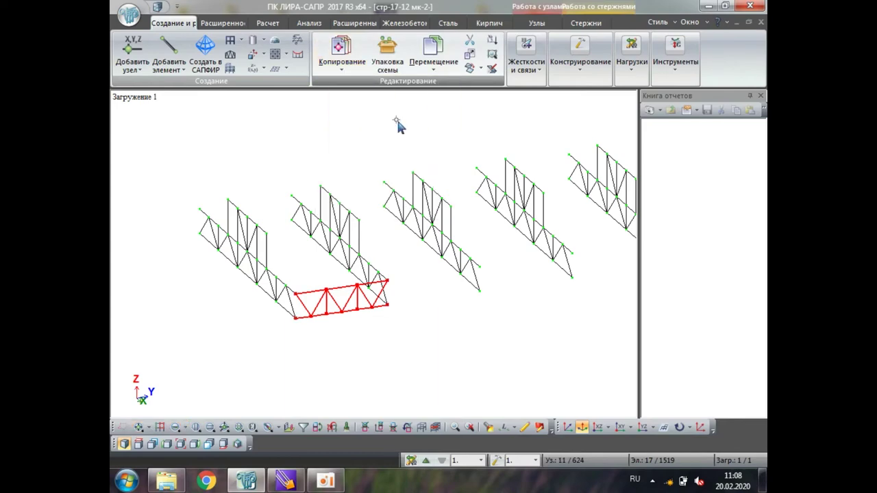
click(295, 317)
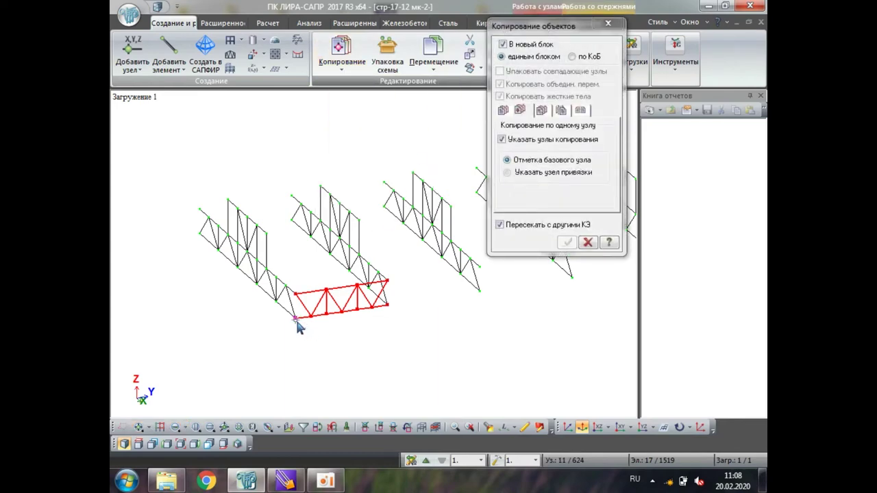
click(199, 235)
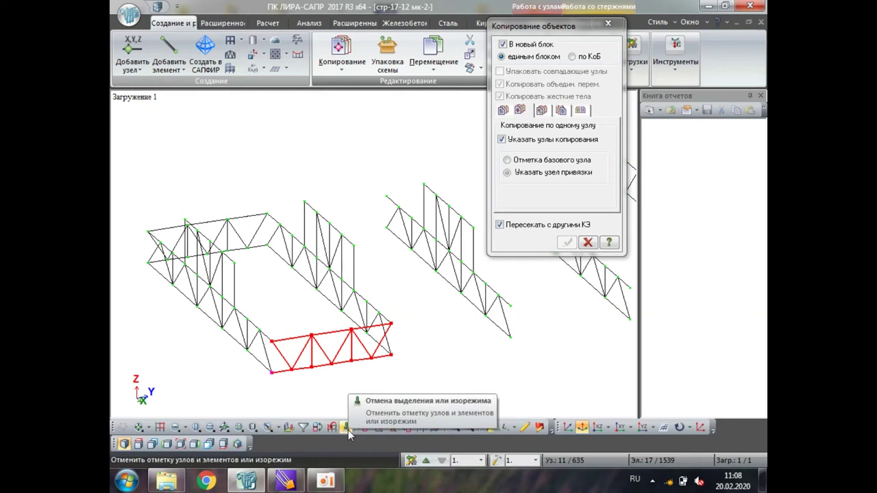
click(643, 427)
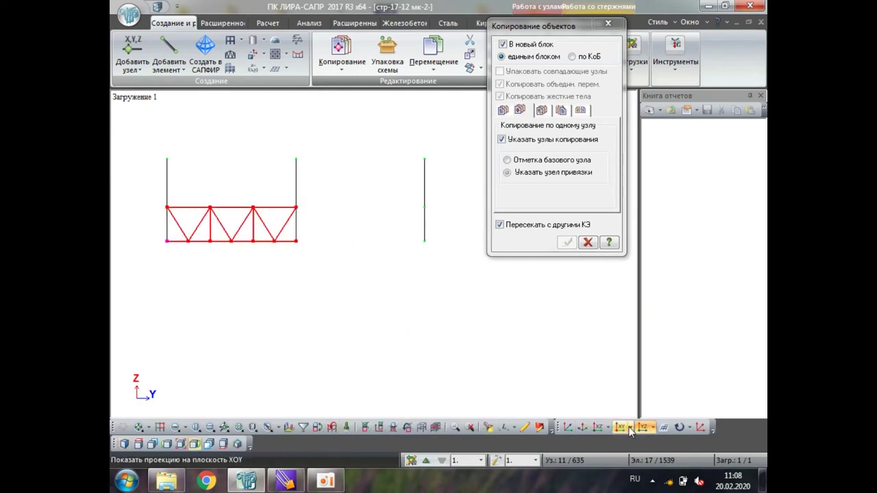
click(346, 428)
click(175, 427)
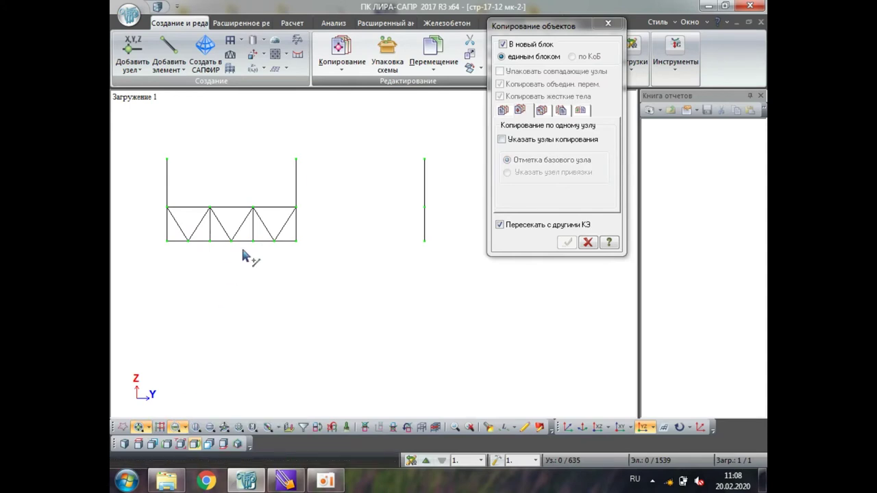
drag(310, 196, 175, 297)
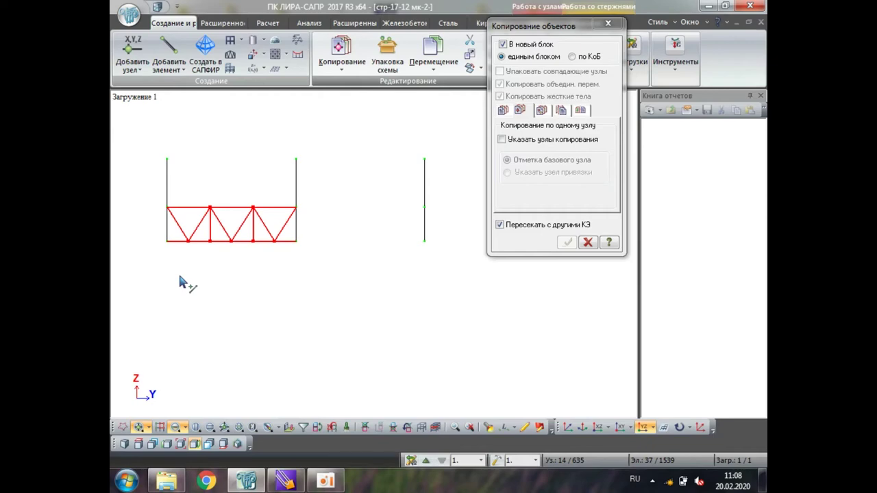
middle_drag(231, 254, 310, 329)
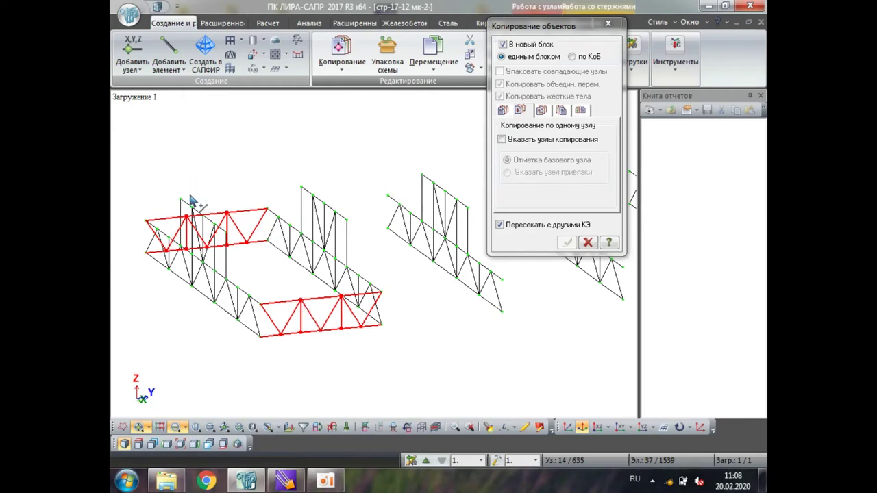
scroll(262, 248, down, 5)
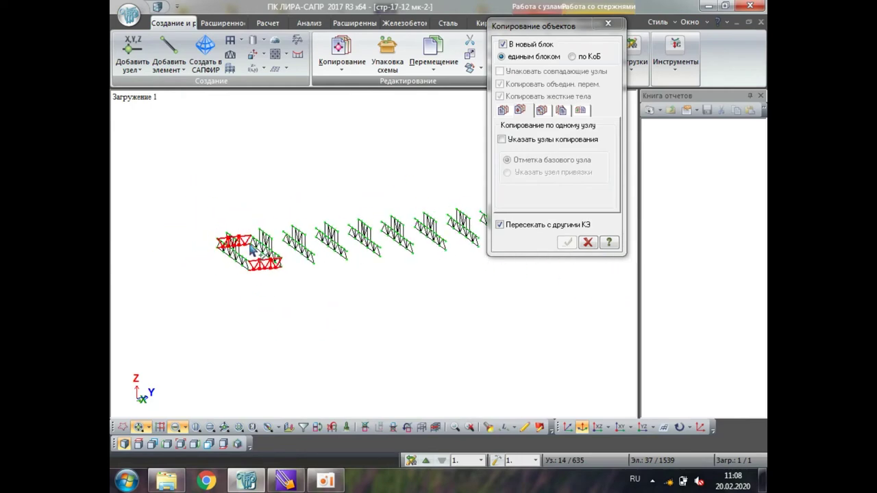
middle_drag(251, 249, 407, 368)
click(501, 111)
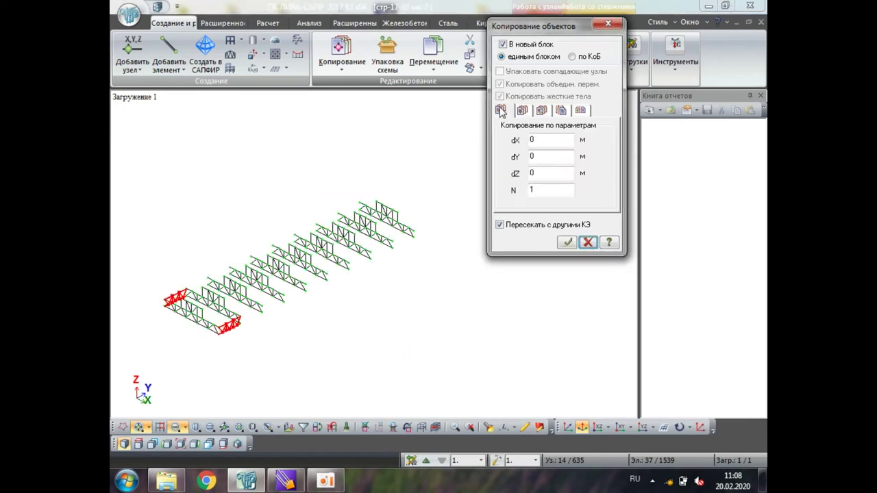
double_click(538, 156)
text(12)
double_click(541, 189)
text(8)
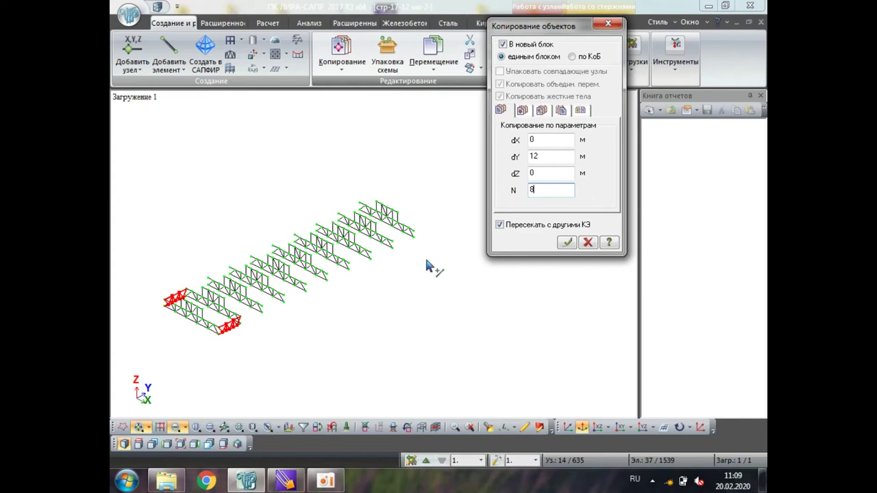
click(347, 427)
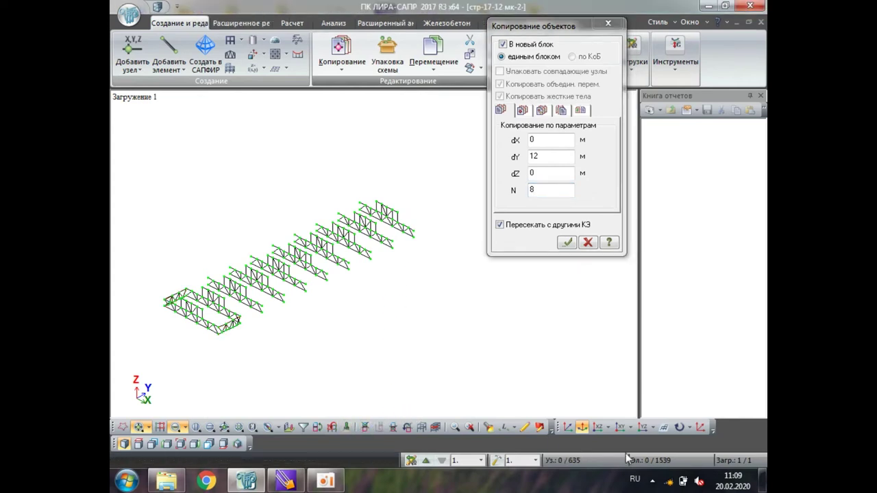
click(643, 427)
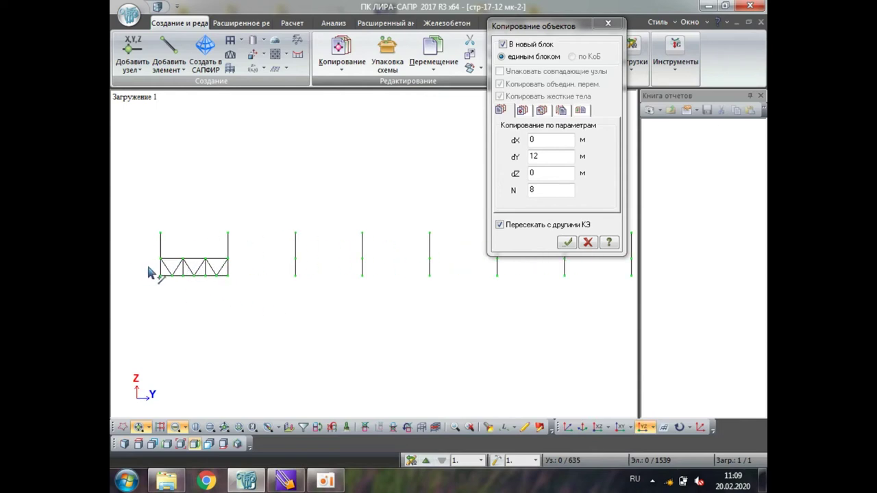
click(581, 427)
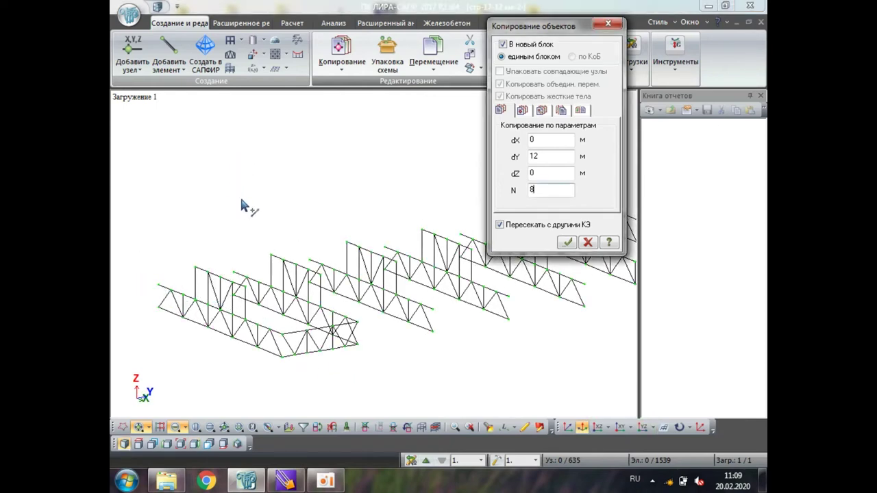
Copy the near edge bracing by one node, from its lower corner node to the lower node at the first truss's opposite end.
click(642, 428)
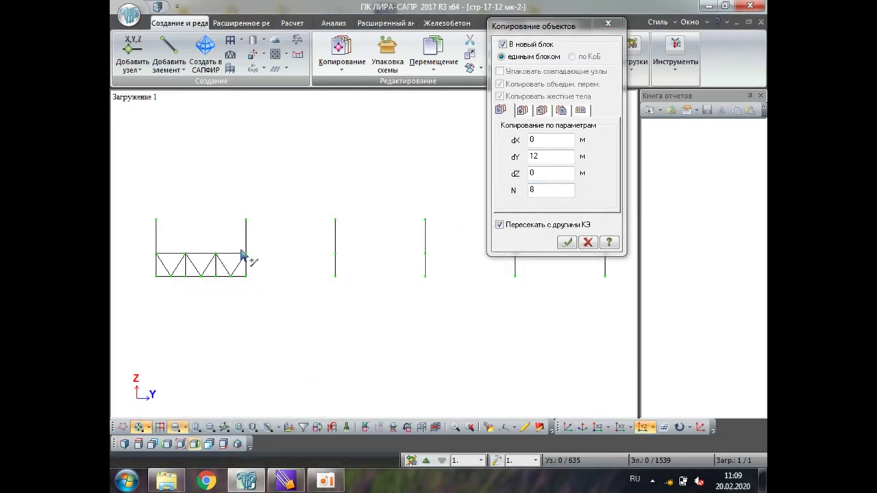
drag(241, 255, 167, 314)
key(ctrl+i)
middle_drag(243, 342, 333, 336)
click(514, 164)
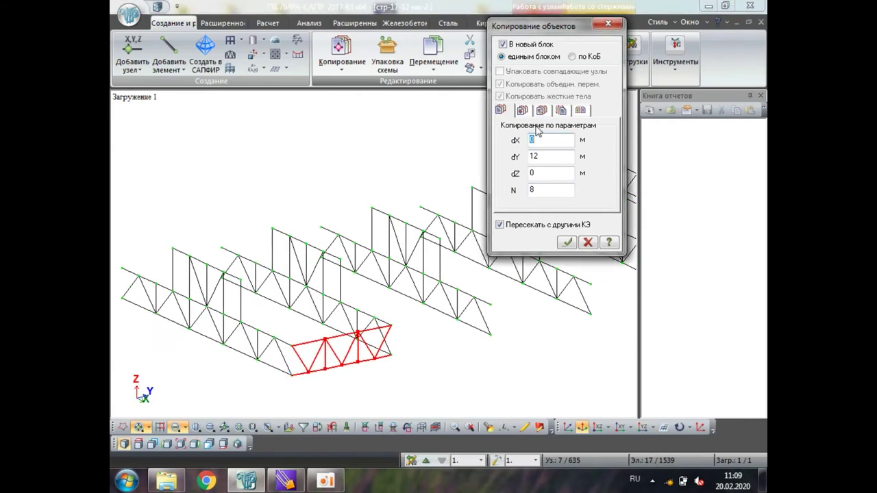
click(524, 109)
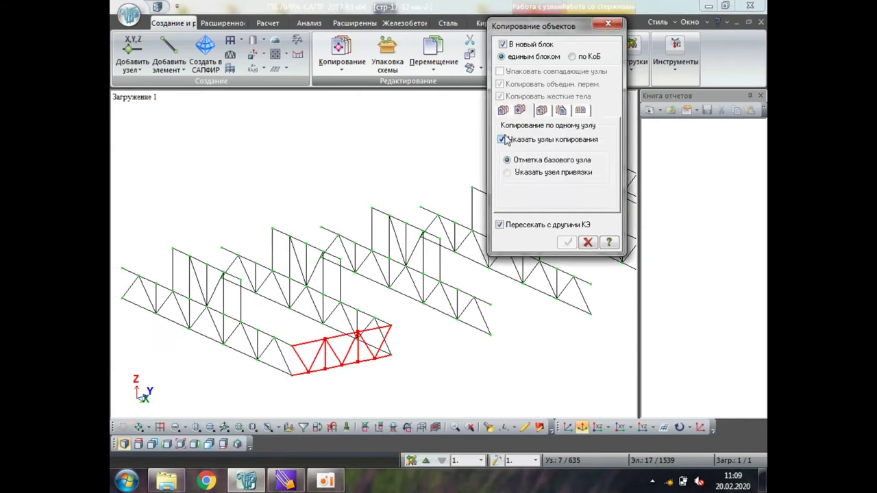
click(292, 376)
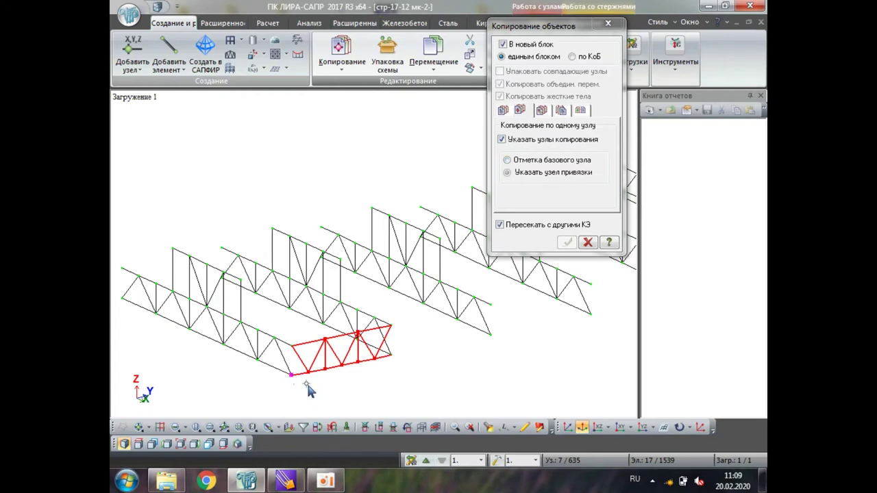
click(124, 301)
scroll(126, 301, down, 2)
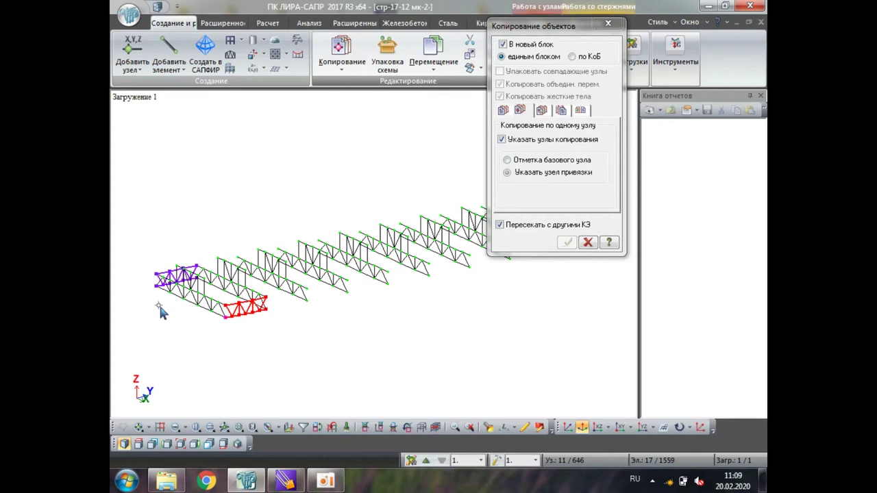
click(608, 22)
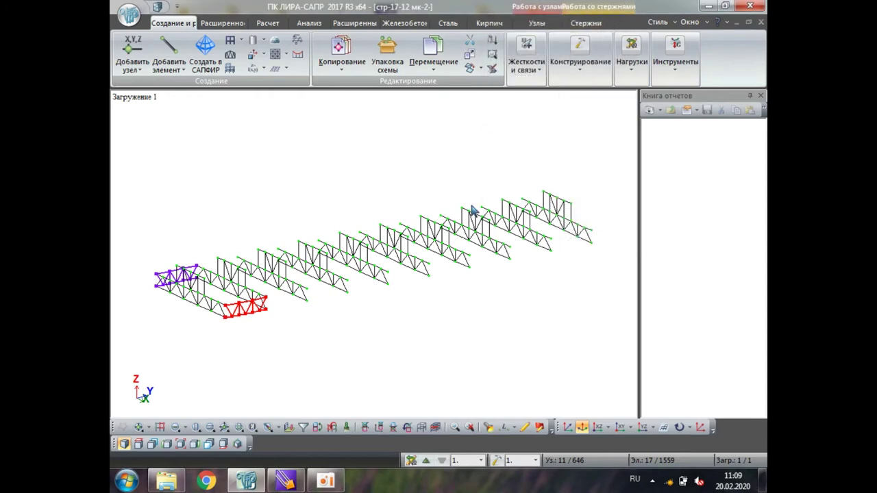
click(347, 428)
Mark both edge bracings of the first bay in the YZ view and copy them by parameters with dY 12 m and N 8.
click(644, 427)
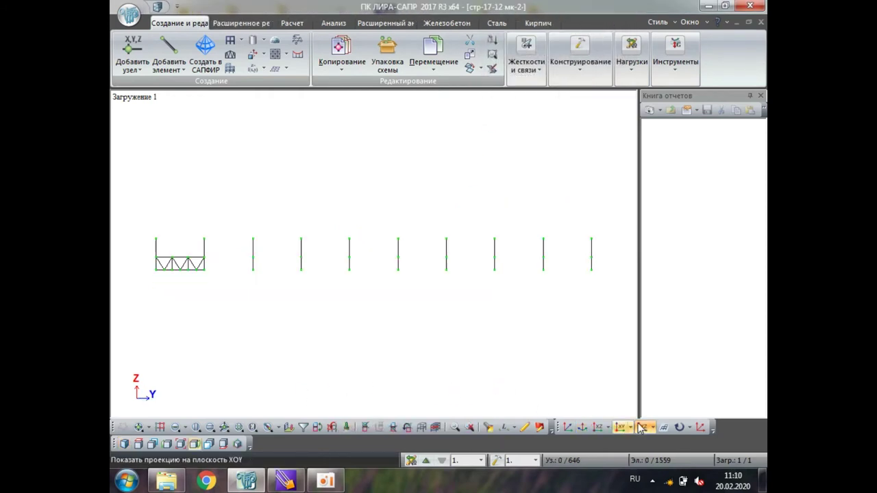
click(177, 427)
click(150, 268)
scroll(186, 278, up, 3)
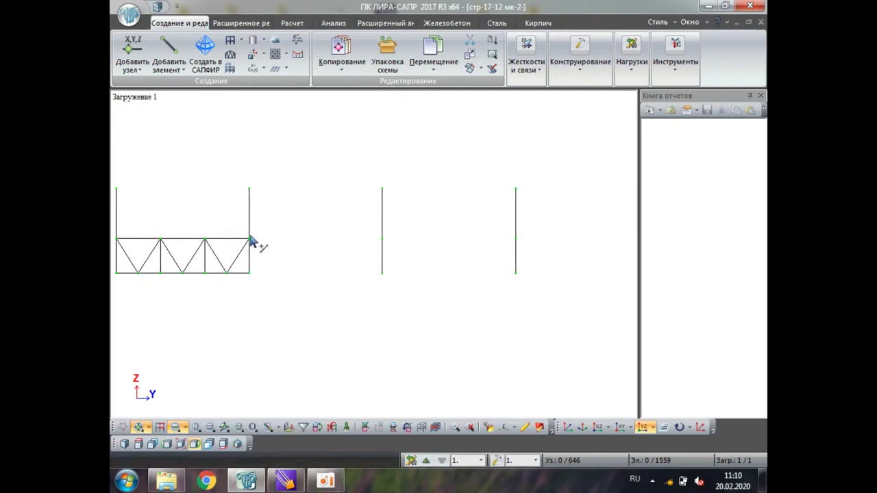
drag(240, 229, 123, 318)
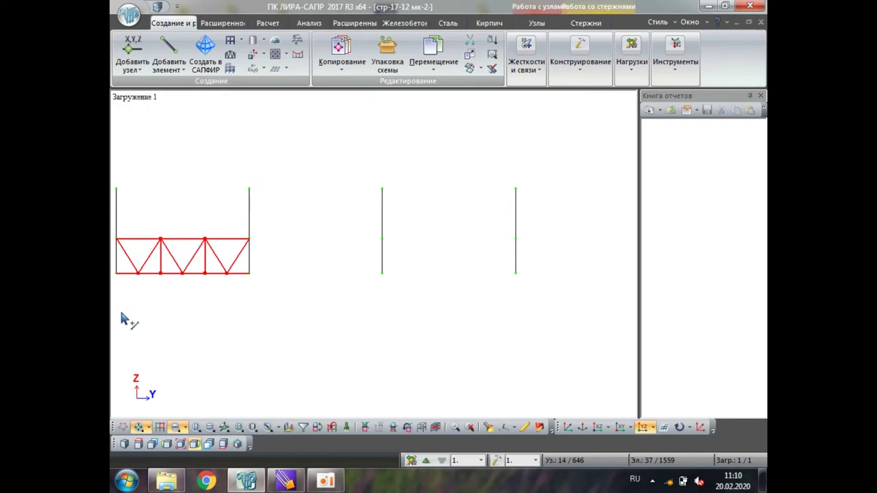
middle_drag(347, 228, 372, 268)
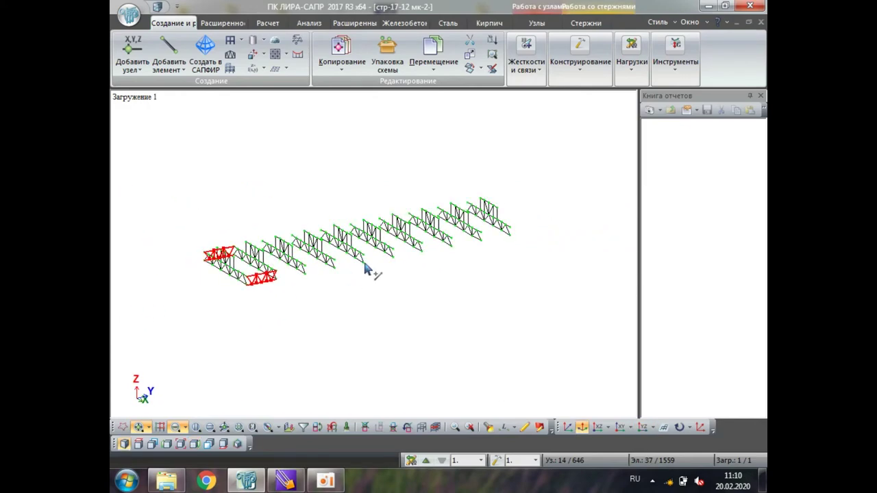
click(349, 53)
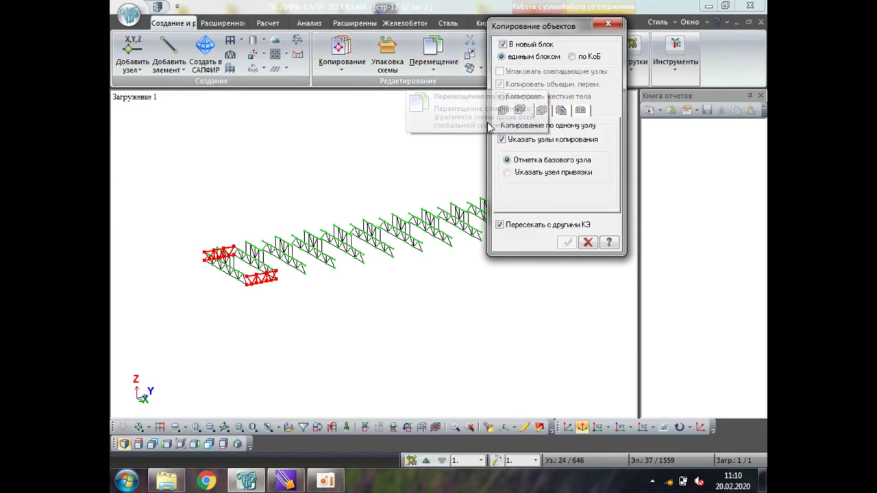
click(503, 111)
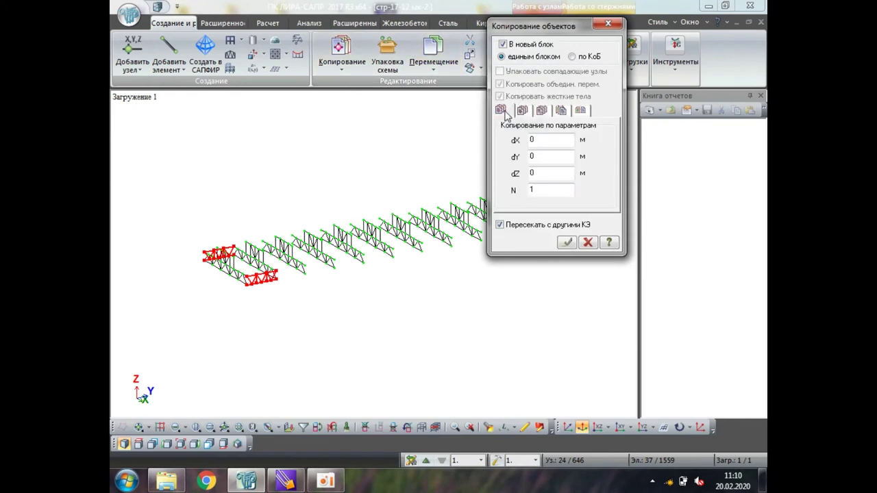
double_click(548, 156)
text(12)
double_click(551, 191)
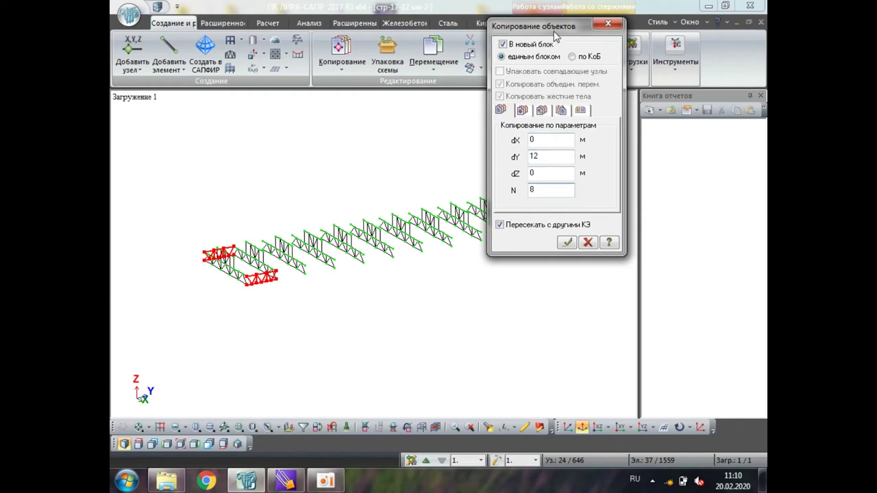
drag(555, 36, 644, 59)
click(656, 265)
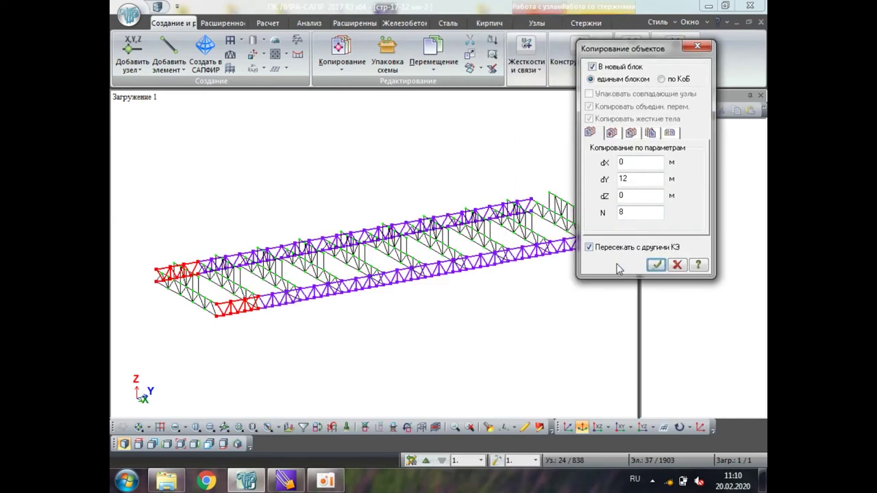
Restore the complete building model from the isolated truss fragment, show its column row up close and finish copying objects.
middle_drag(507, 255, 401, 200)
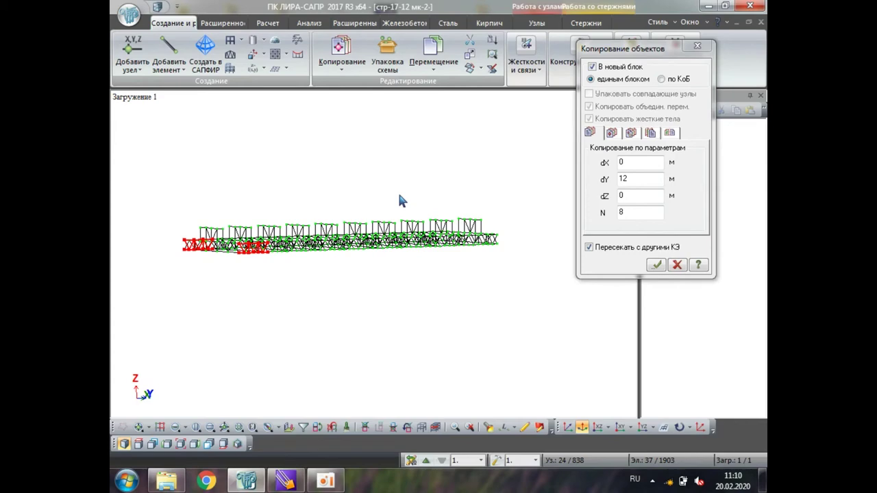
middle_drag(397, 197, 405, 332)
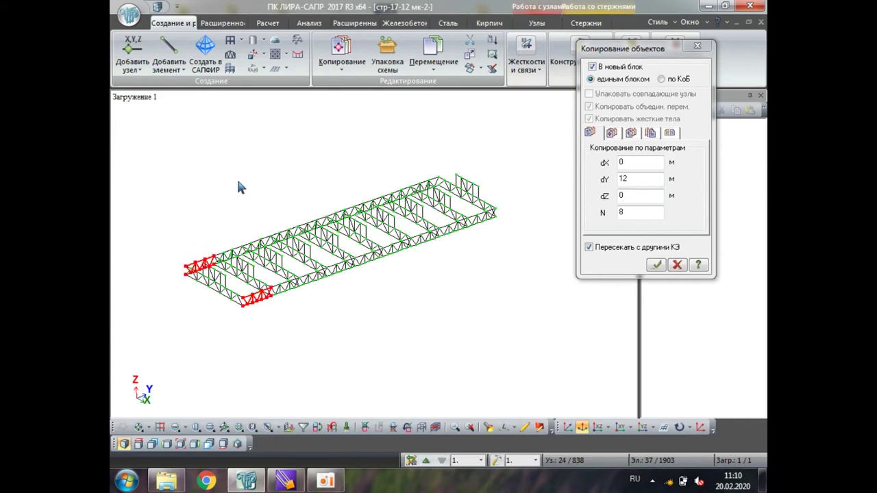
right_click(220, 164)
click(295, 241)
middle_drag(296, 254, 311, 335)
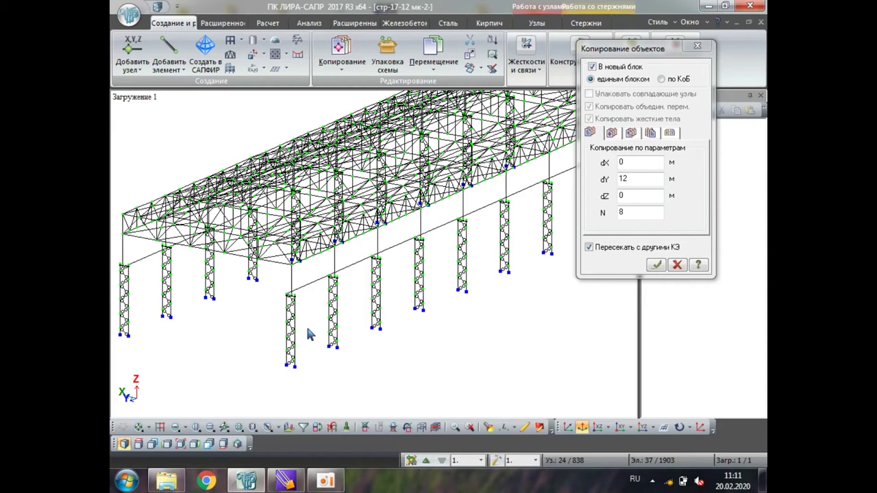
scroll(309, 331, up, 5)
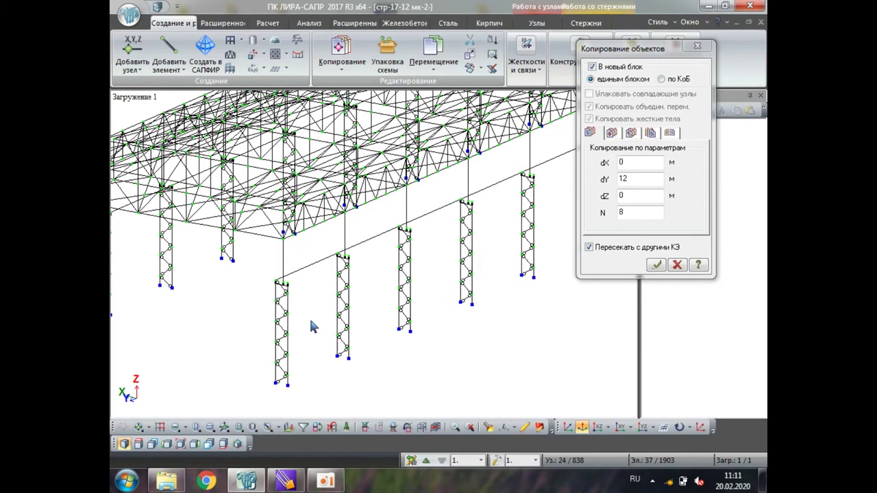
scroll(312, 325, up, 2)
click(697, 46)
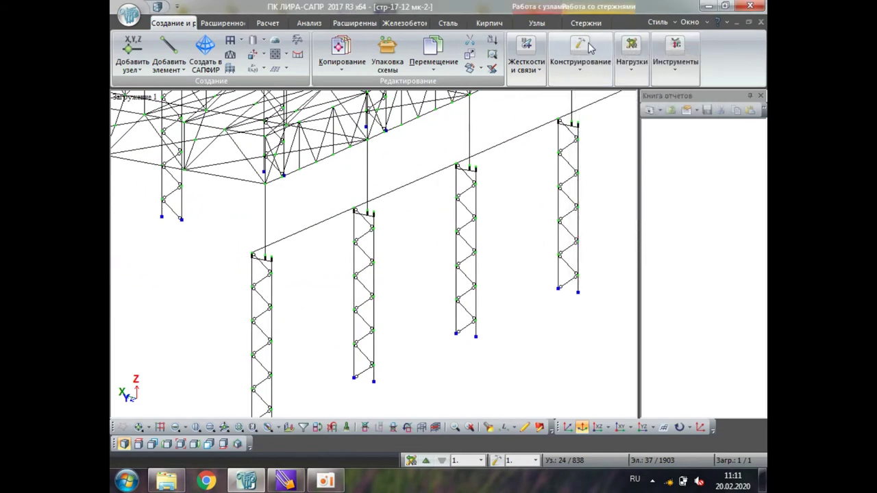
Start a new stiffness type from the steel section database using the Профиль "Молодечно" section.
click(525, 45)
click(525, 108)
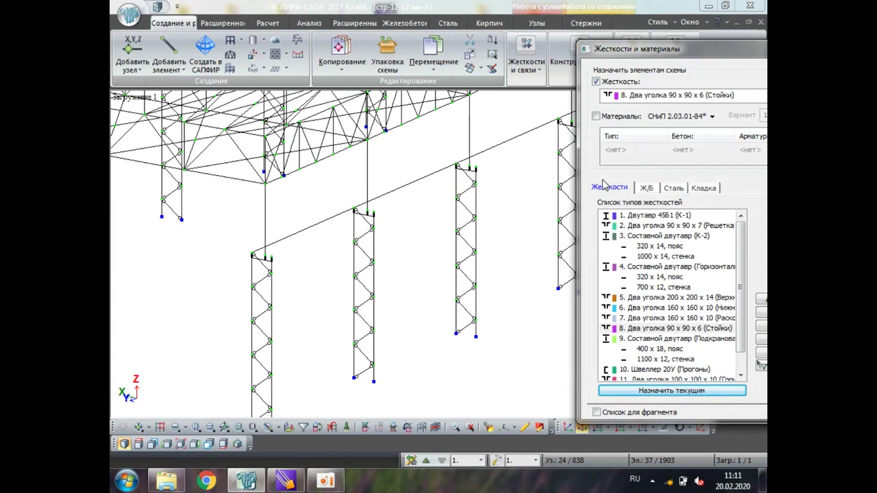
drag(723, 51, 561, 12)
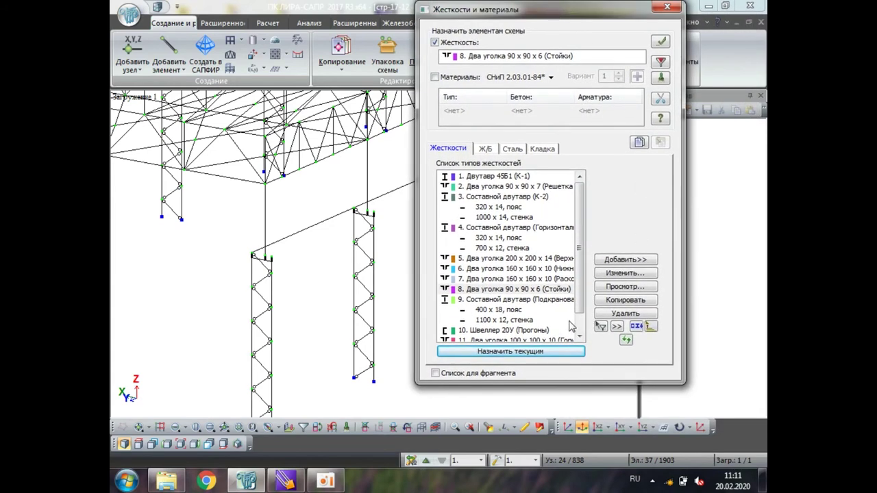
click(625, 259)
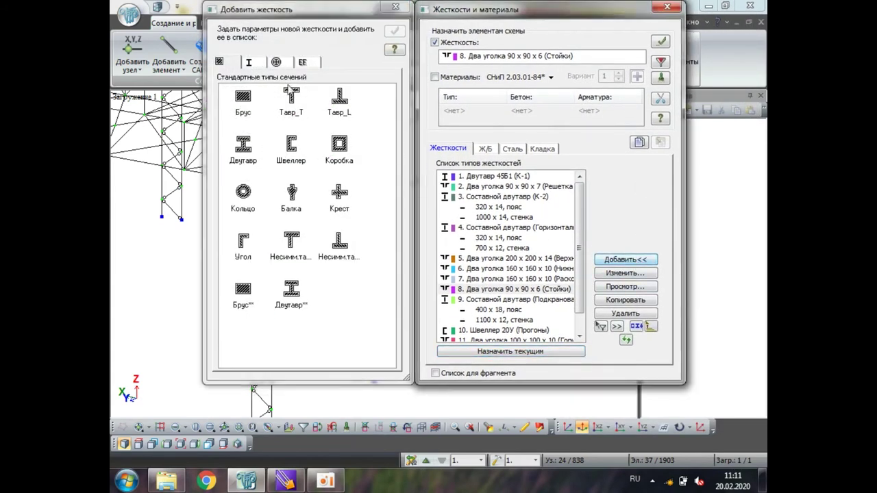
click(252, 63)
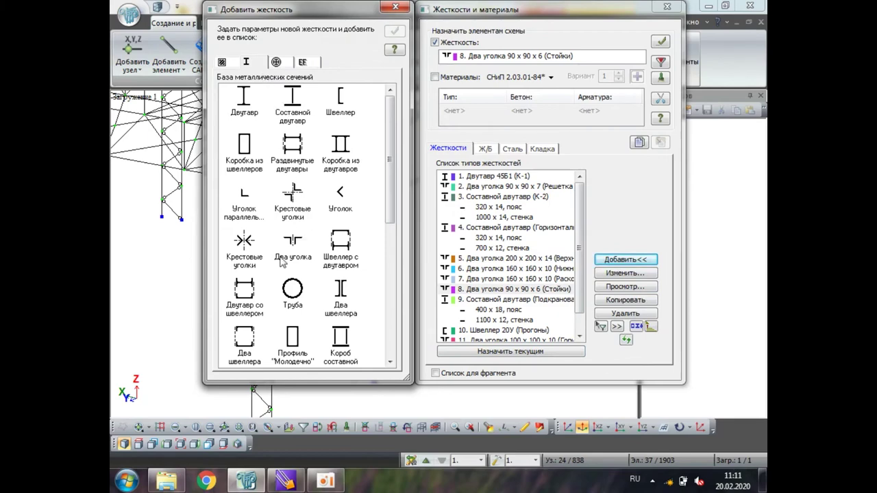
scroll(280, 286, down, 5)
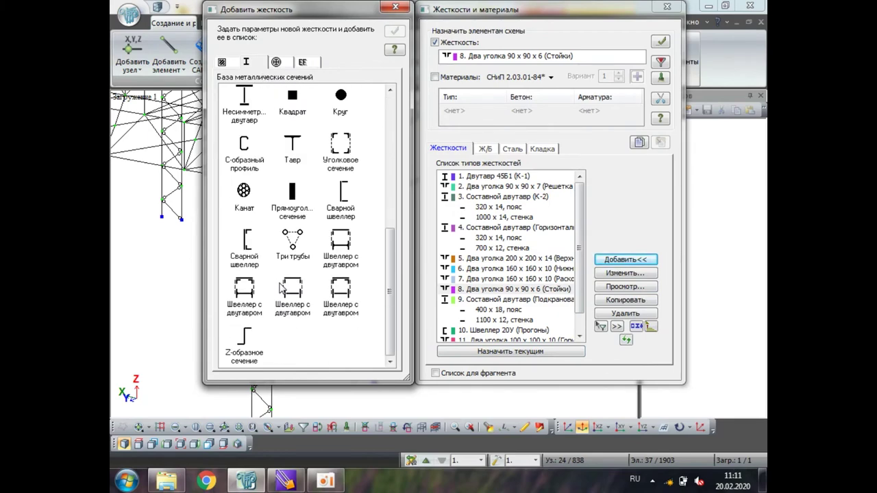
scroll(281, 287, up, 2)
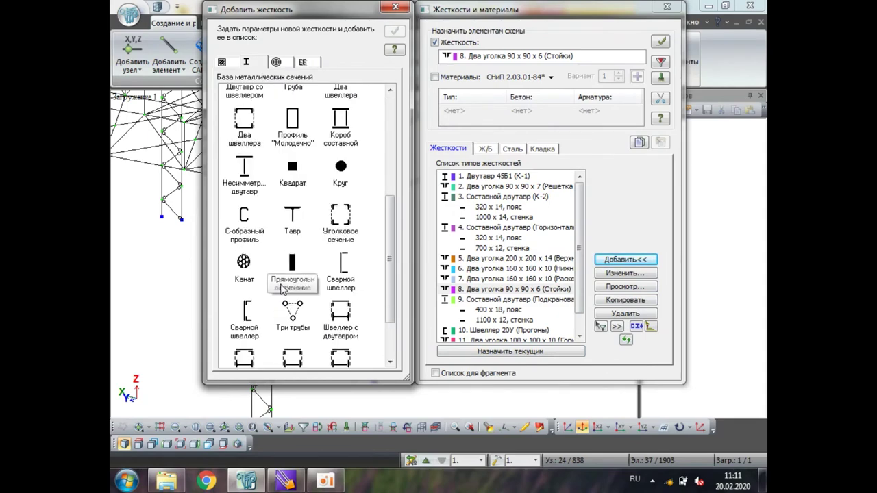
double_click(295, 124)
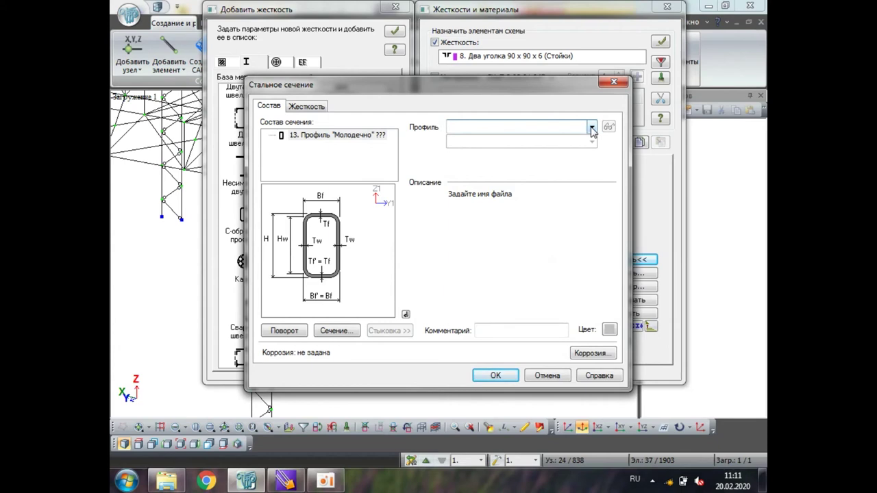
click(591, 128)
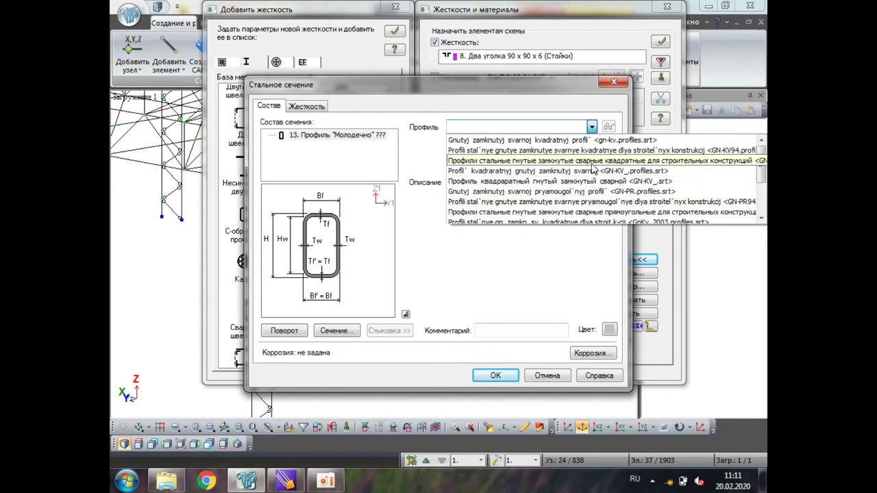
click(594, 214)
click(591, 142)
scroll(566, 215, down, 2)
scroll(565, 215, down, 3)
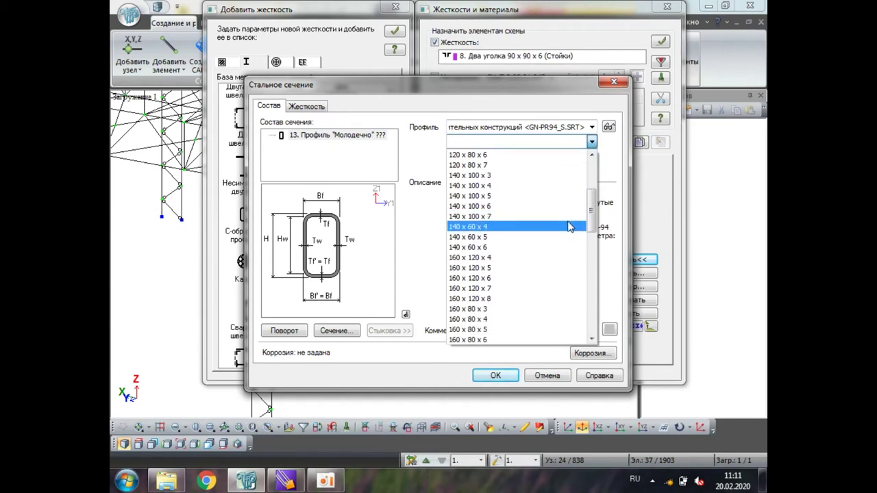
click(594, 142)
Choose the square welded profile assortment GnKv_2012.profiles.srt for the section and set its size to 100 x 5.
click(591, 127)
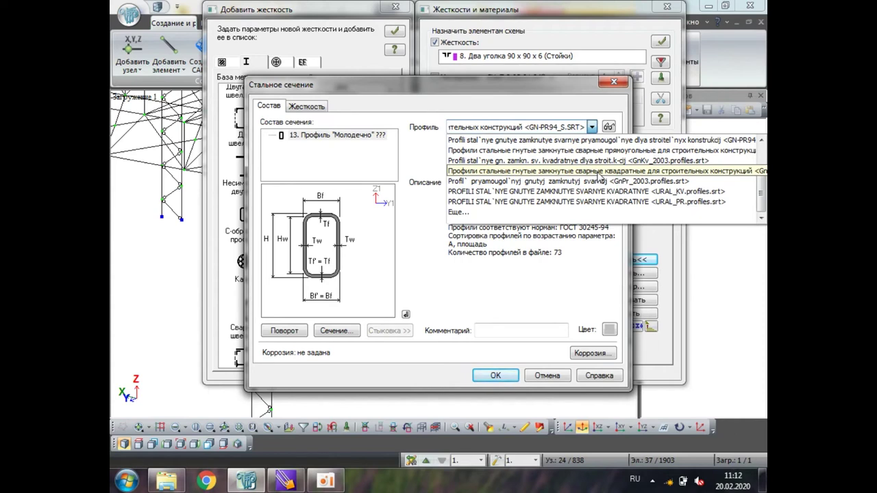
click(599, 171)
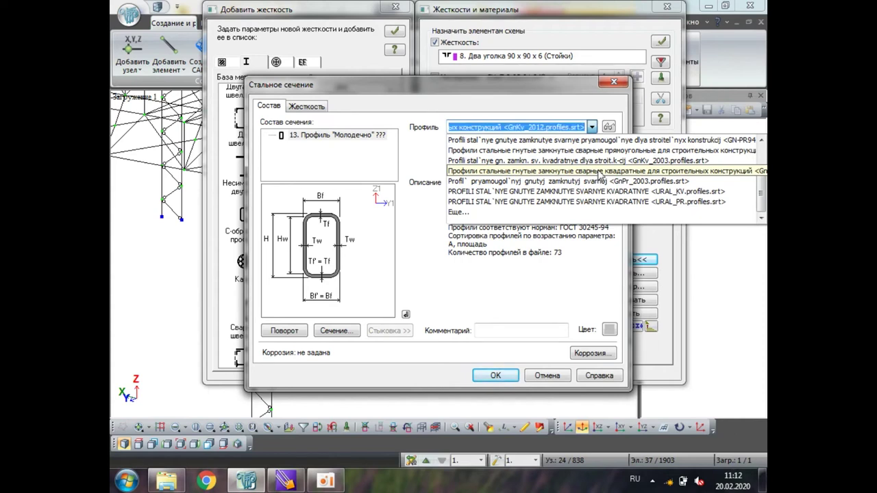
click(591, 142)
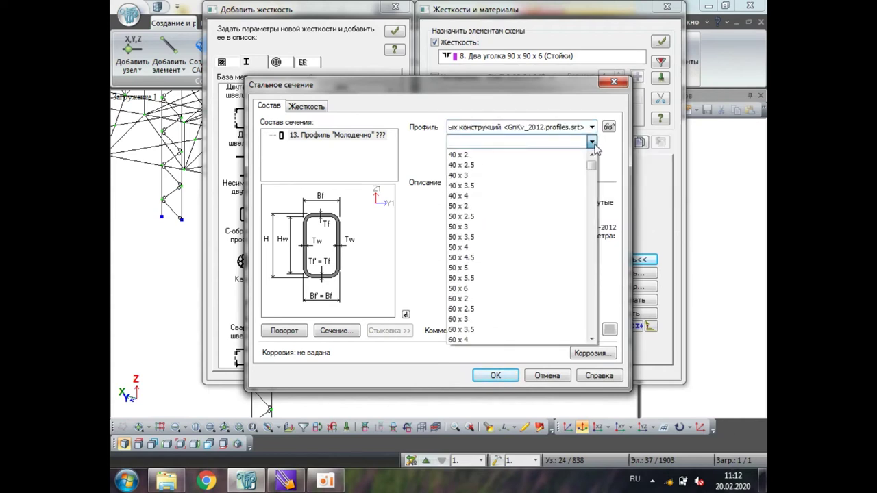
scroll(525, 270, down, 10)
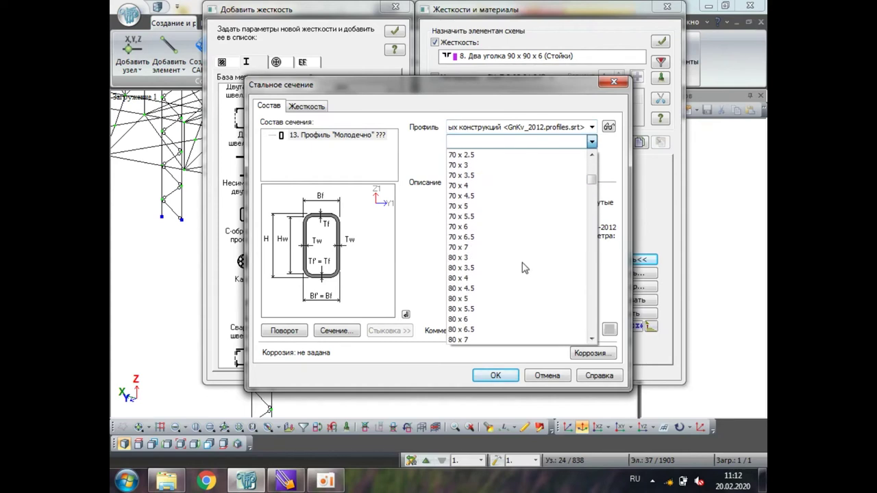
scroll(523, 267, down, 4)
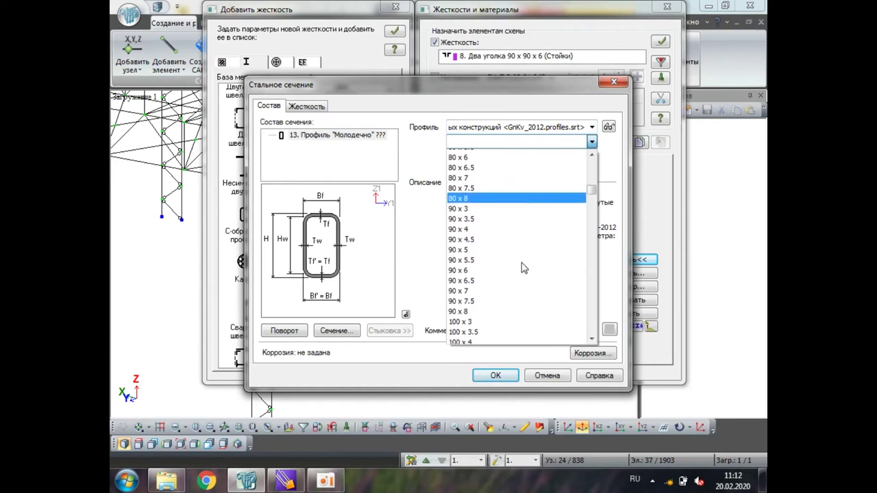
scroll(523, 269, down, 2)
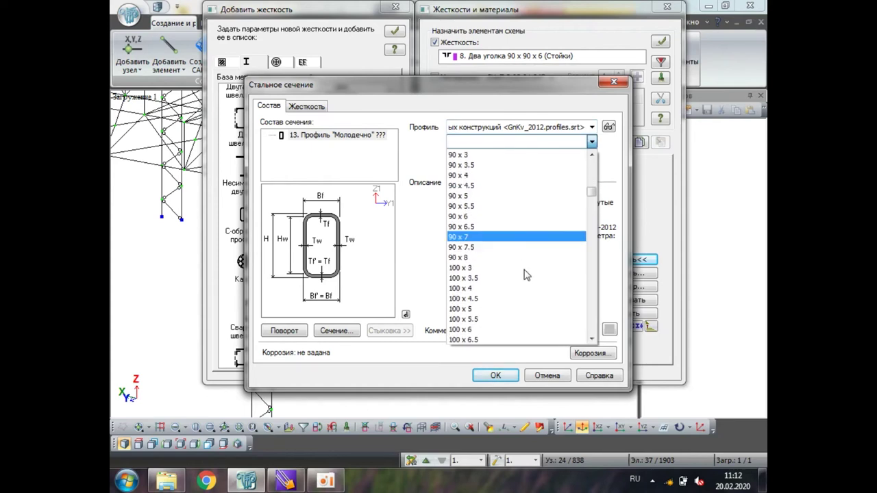
click(490, 309)
Comment the 100 x 5 section as "Горизонтальная балка между колоннами" and add it to the stiffness list.
click(494, 330)
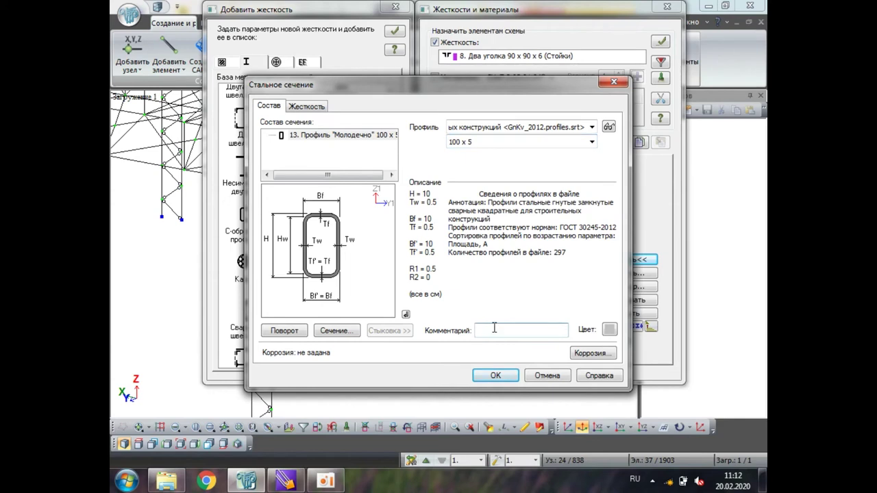
text(Горизонтальная балка ме)
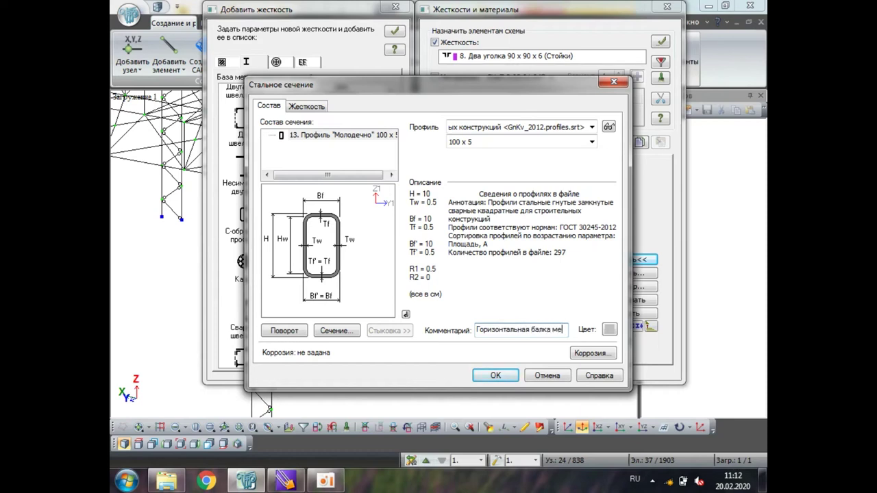
text(жду колон)
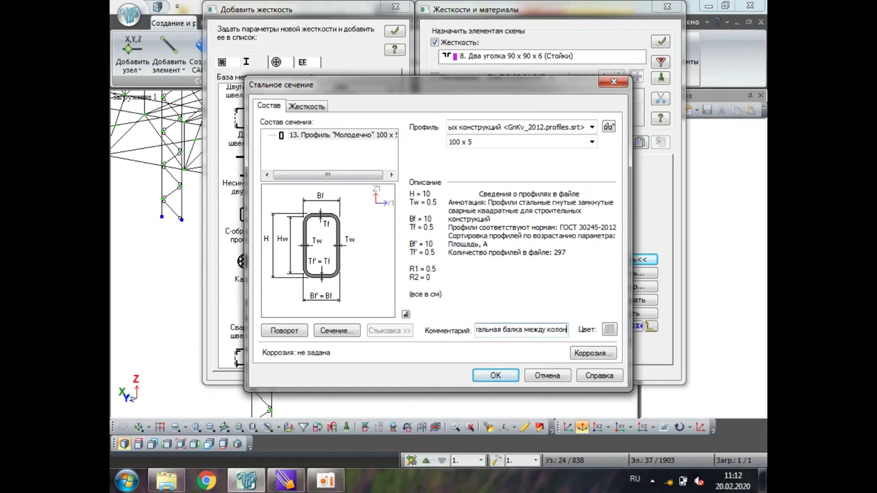
text(нами)
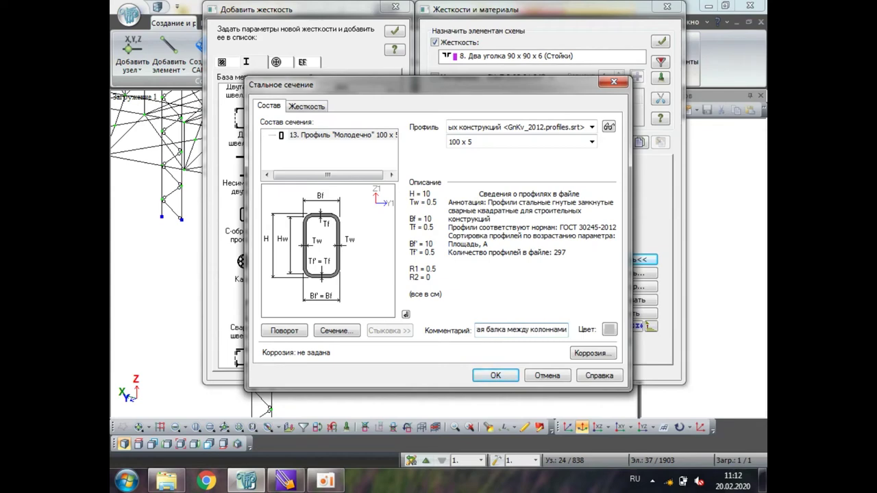
click(496, 375)
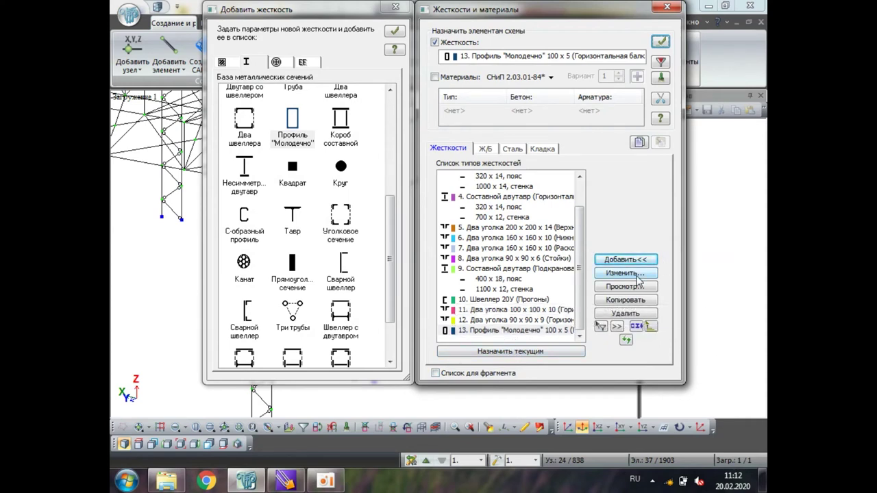
click(637, 274)
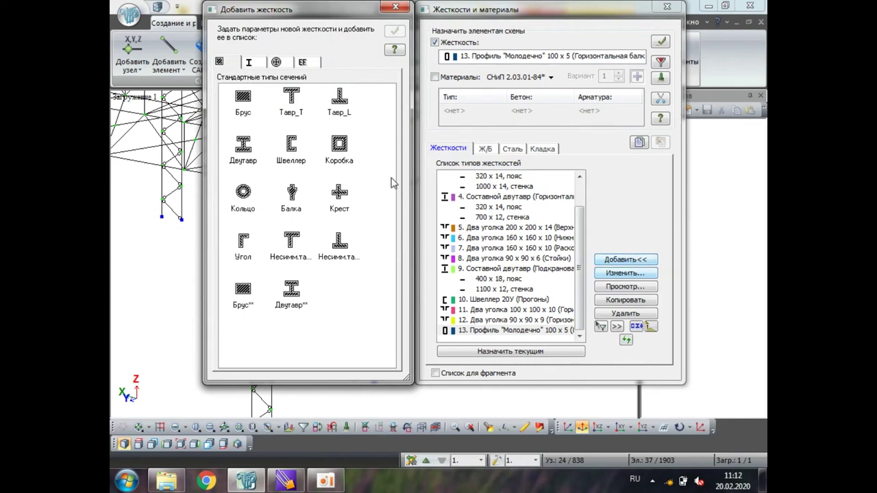
click(548, 212)
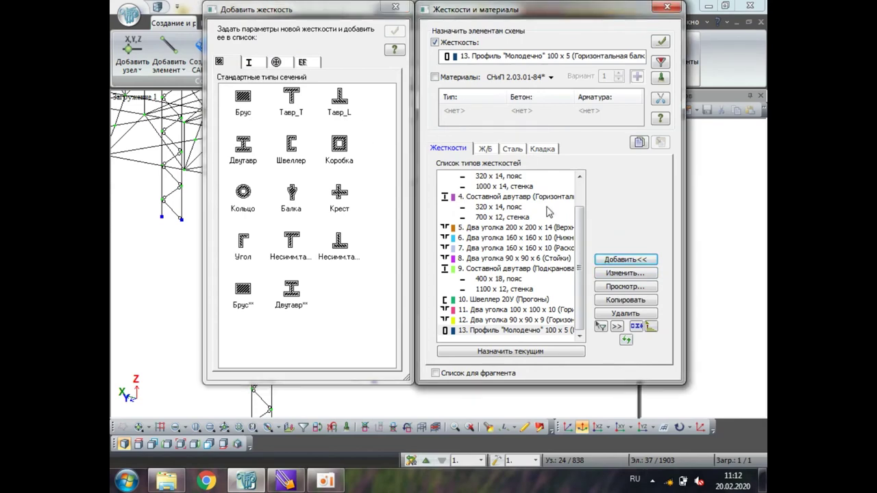
click(634, 261)
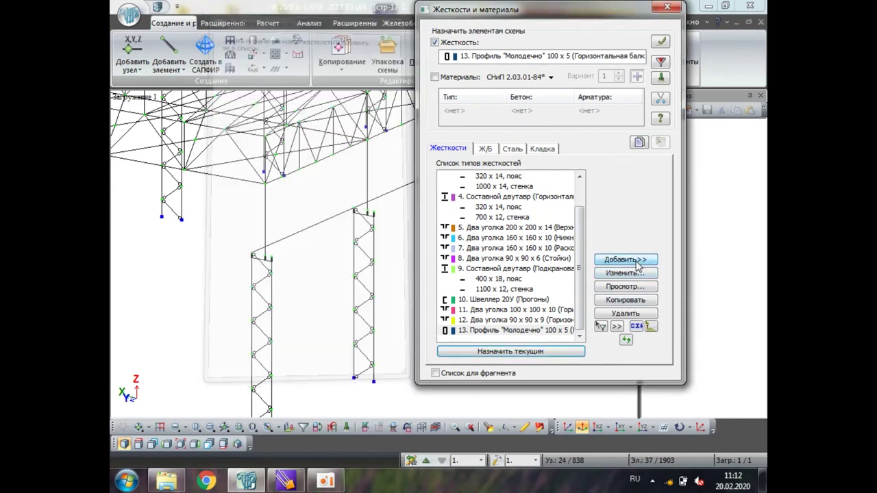
click(634, 260)
click(246, 62)
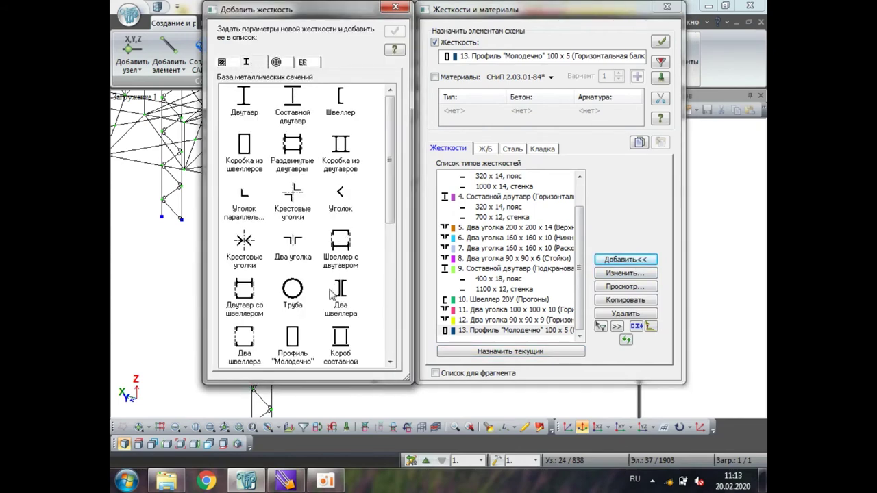
click(295, 302)
scroll(307, 302, down, 1)
double_click(302, 277)
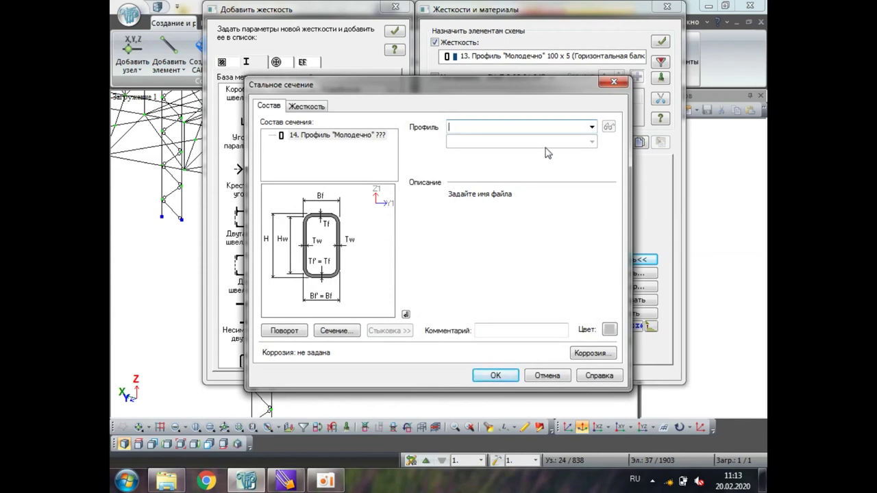
click(591, 127)
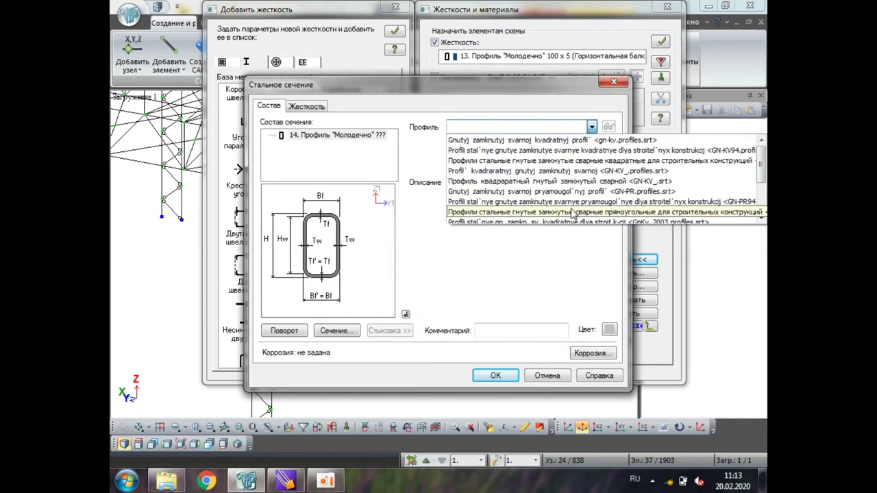
click(578, 204)
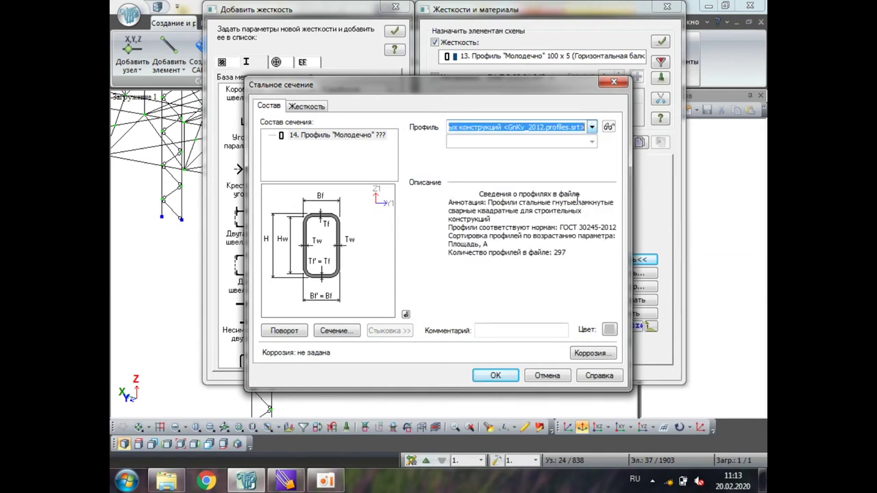
click(592, 142)
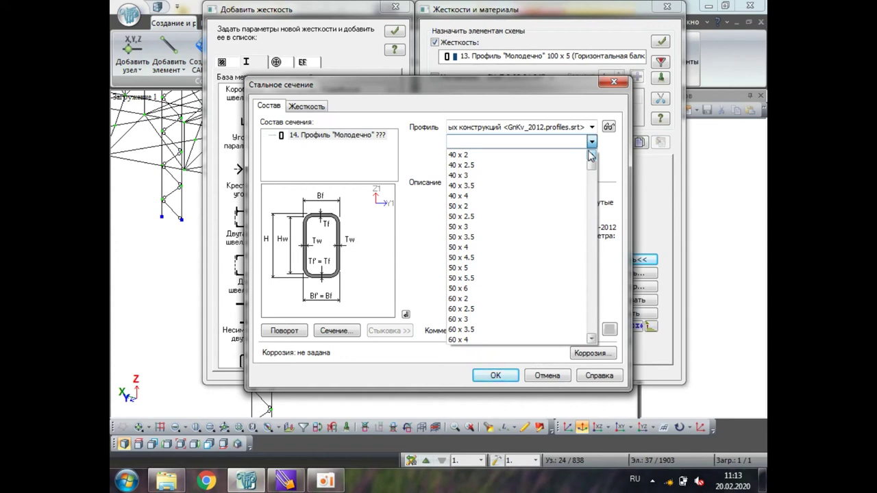
click(612, 84)
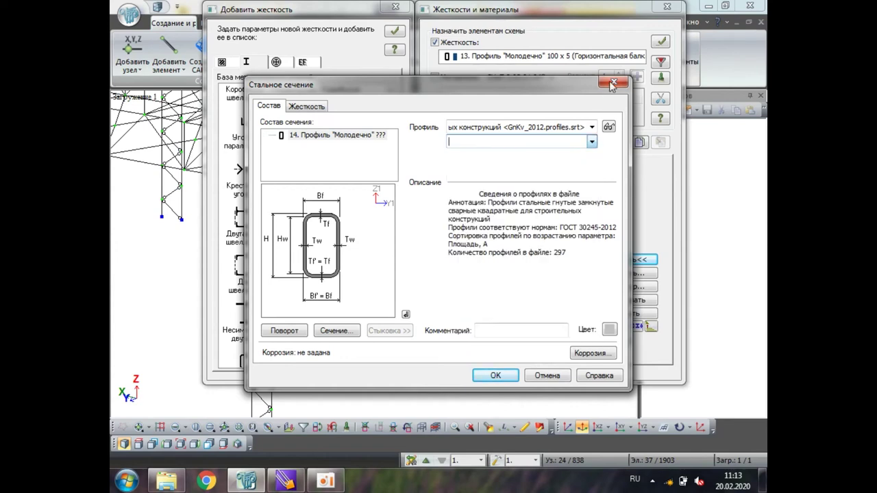
click(612, 83)
click(666, 6)
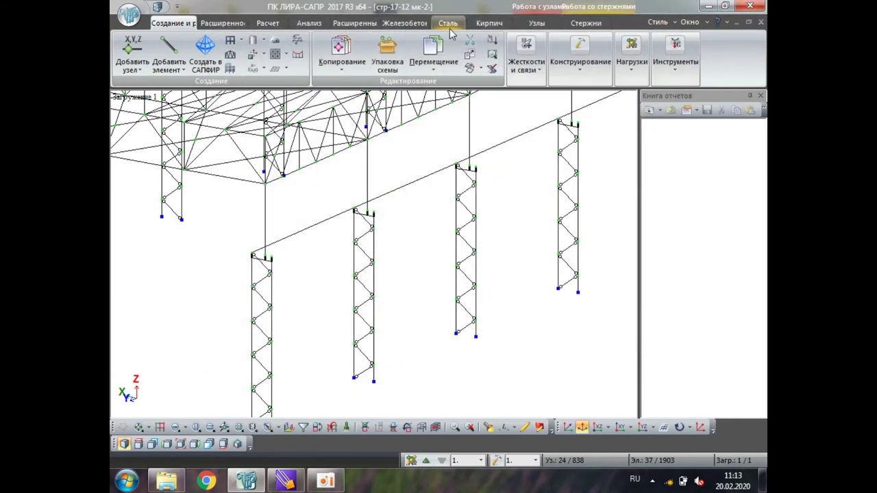
Choose the Профиль "Молодечно" 100 x 5 stiffness "Горизонтальная балка между колоннами" for new elements and close the stiffness settings.
scroll(395, 201, down, 1)
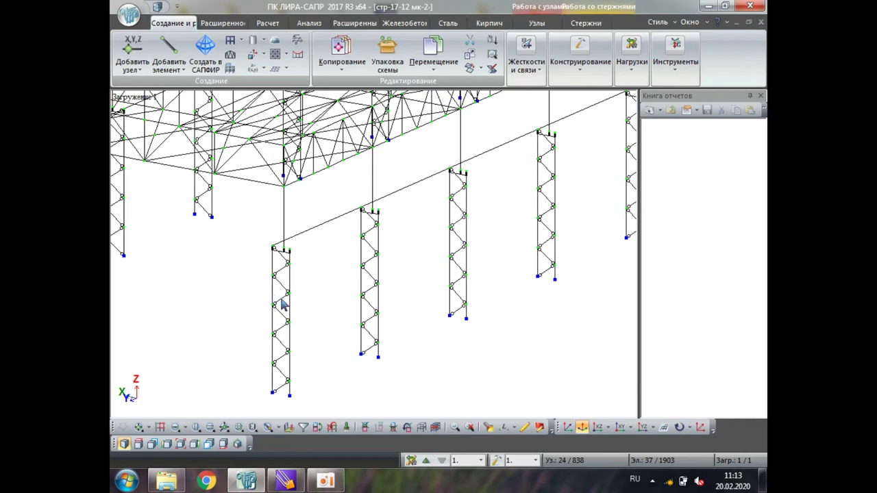
middle_drag(326, 356, 334, 317)
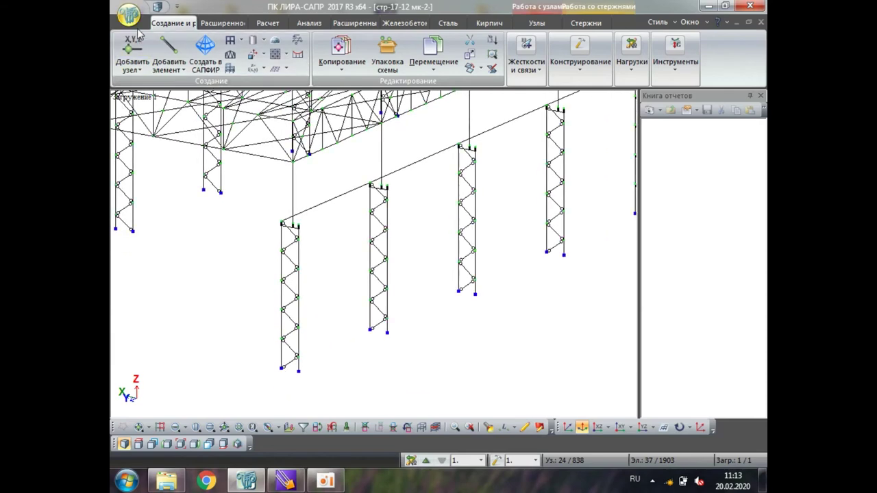
click(525, 49)
click(528, 118)
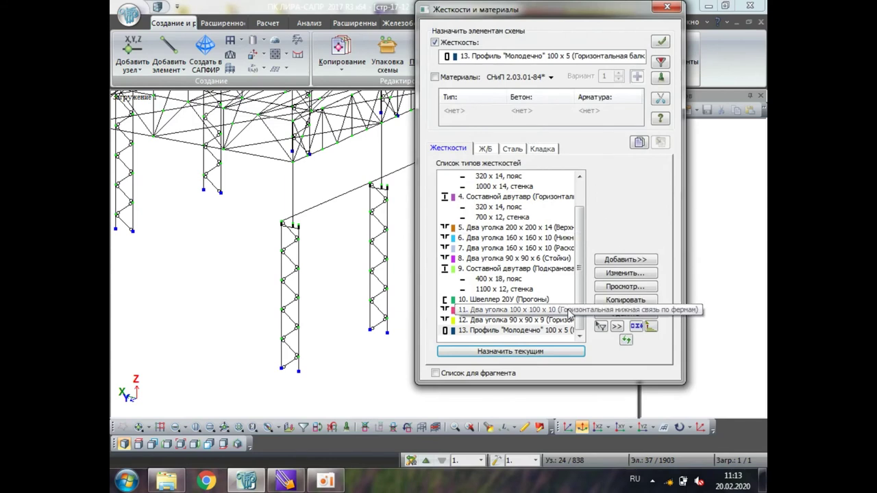
click(540, 332)
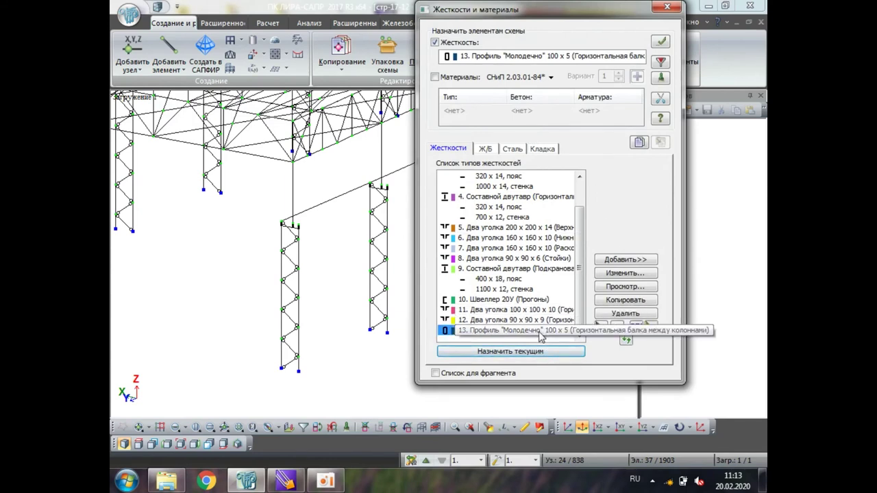
click(667, 7)
Add a bar between the heads of the outer branches of the first two columns in the near row.
click(168, 48)
scroll(309, 233, up, 3)
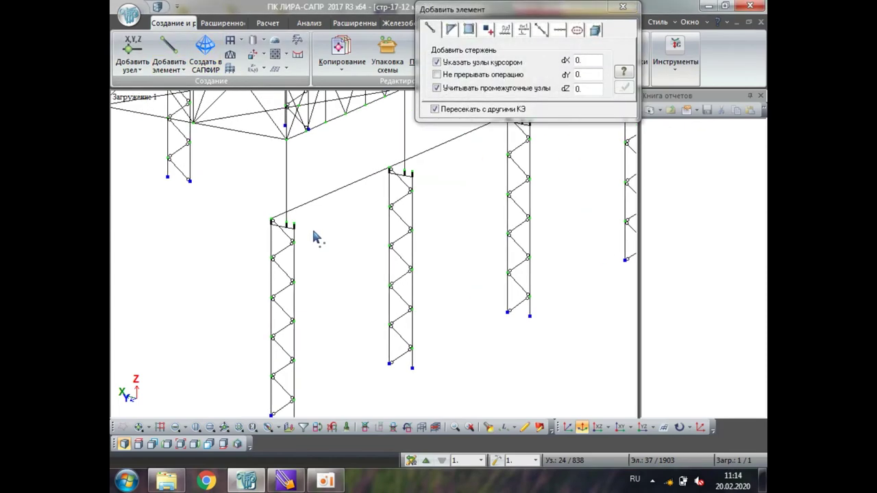
click(287, 222)
click(445, 154)
click(445, 154)
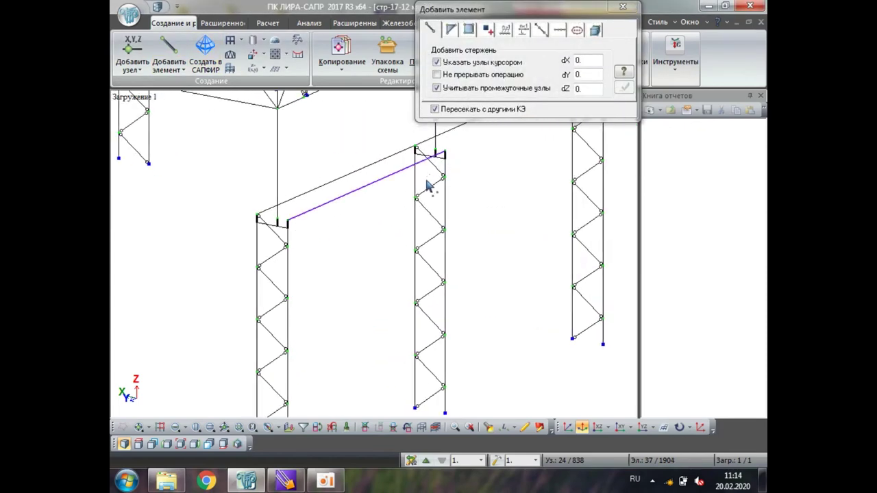
scroll(438, 202, down, 5)
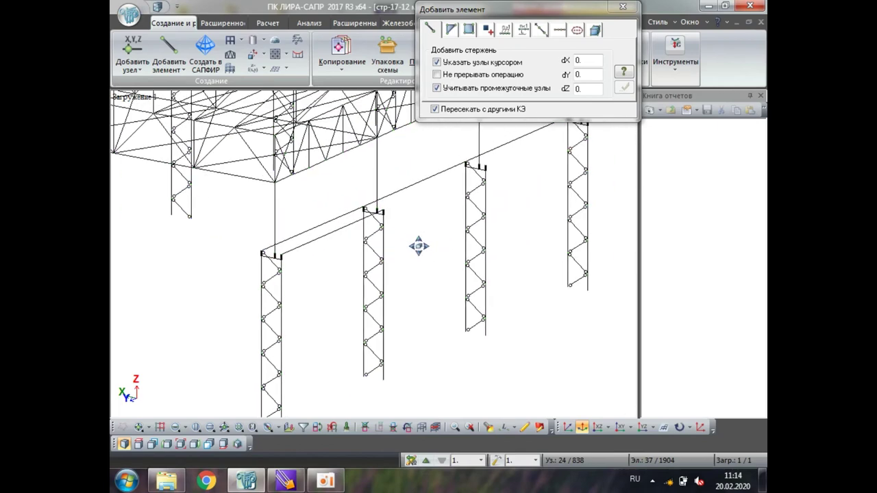
scroll(346, 272, up, 2)
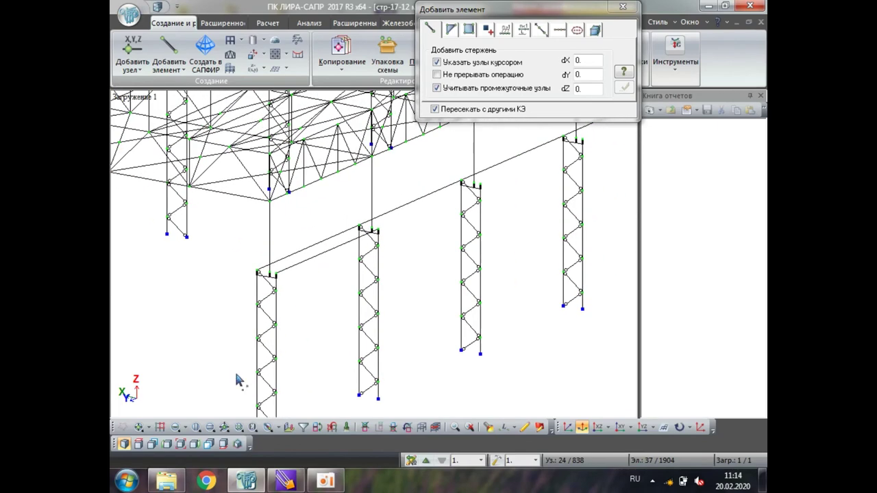
Try to copy the marked elements, including the new beam, to the opposite column row by one node, then clear the selection.
click(197, 428)
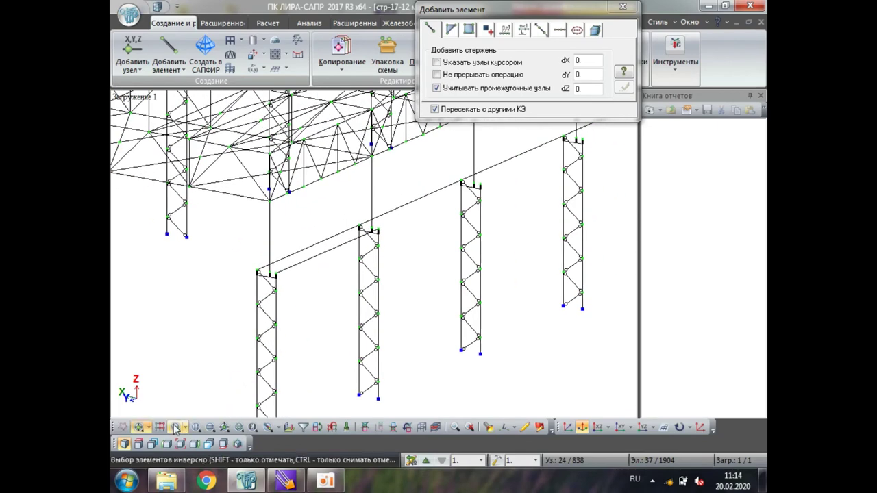
click(341, 256)
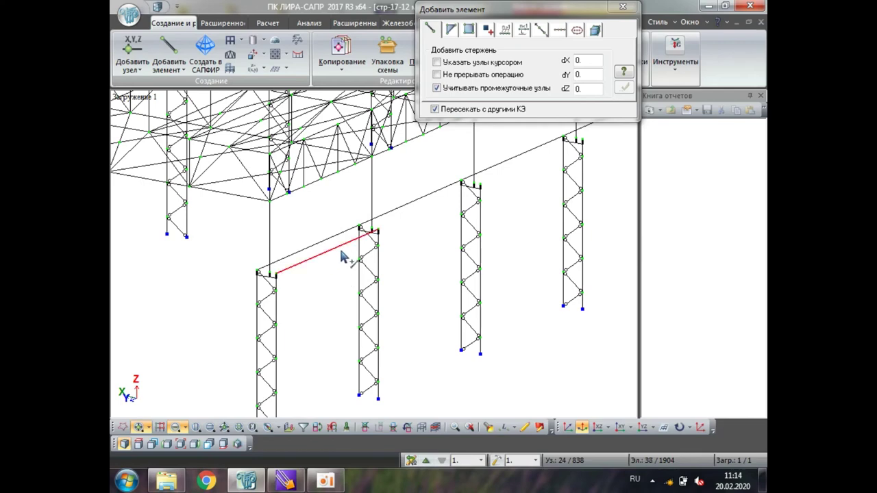
scroll(341, 256, down, 2)
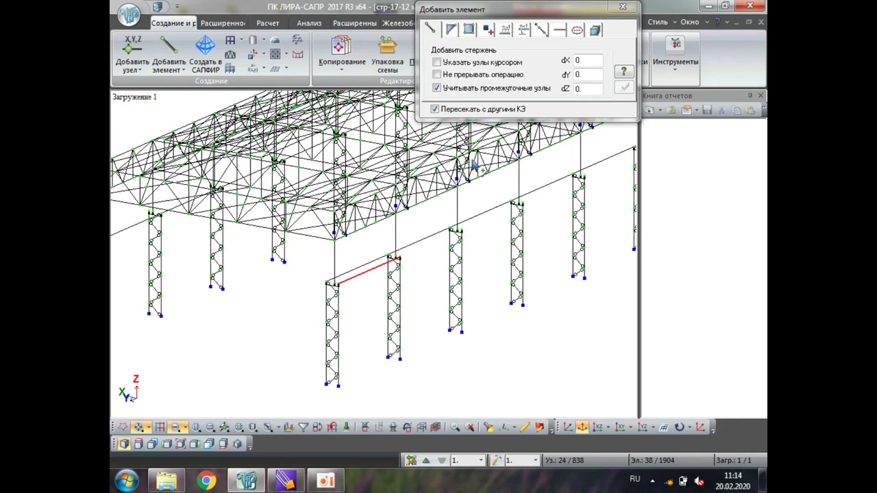
click(622, 7)
click(342, 54)
click(402, 119)
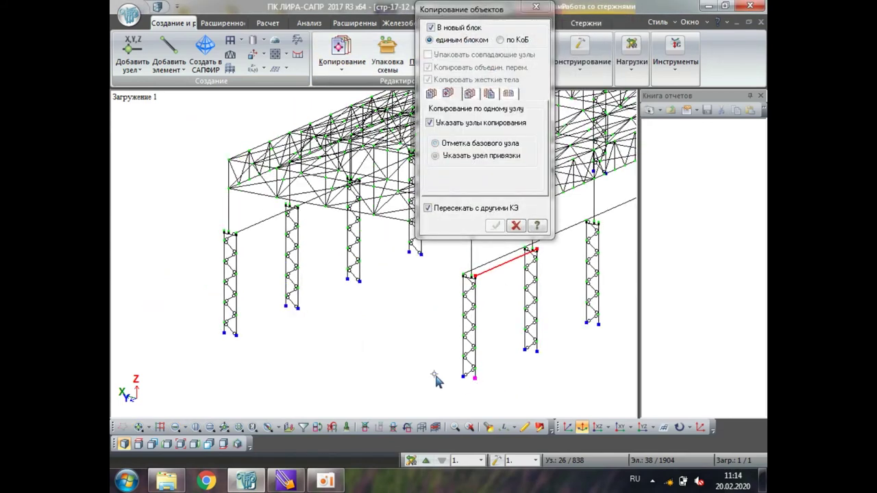
click(234, 336)
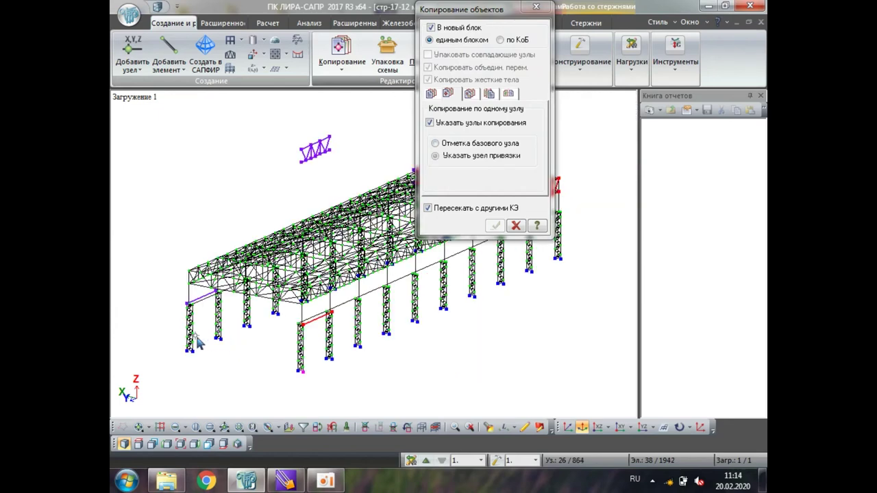
middle_drag(302, 202, 204, 232)
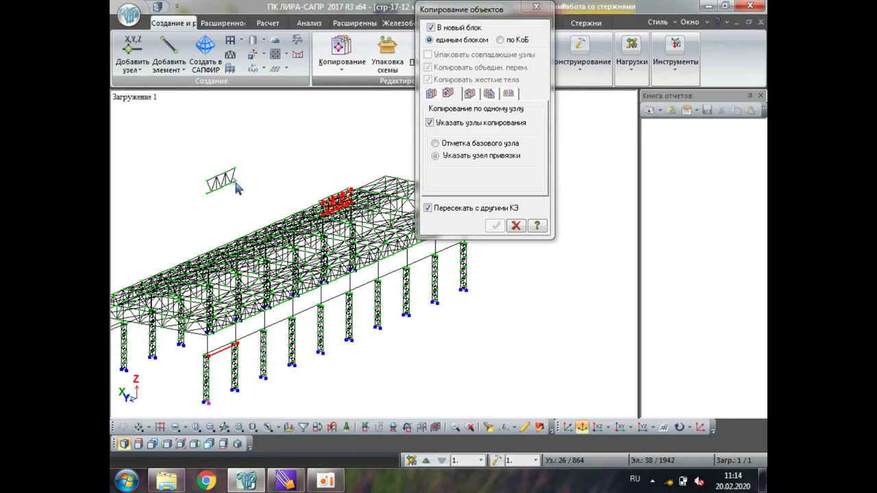
click(363, 426)
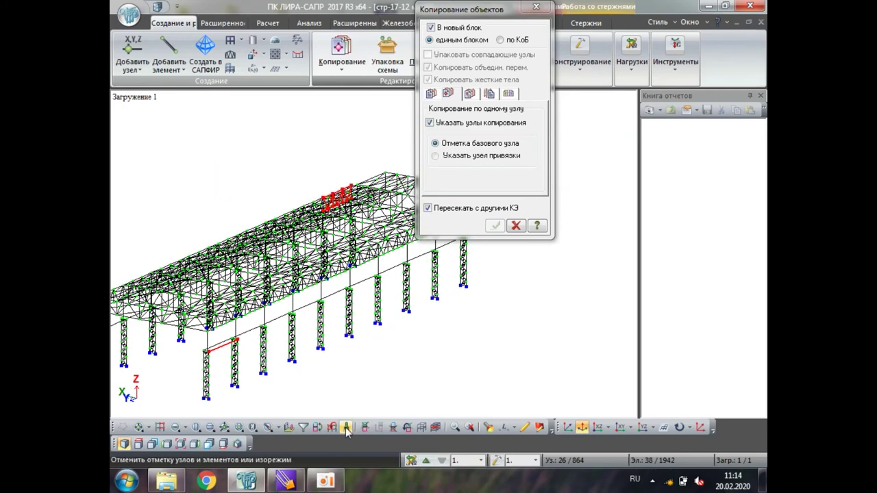
Try to copy the new beam alone to the opposite column row, using the column base nodes as reference.
scroll(233, 363, up, 3)
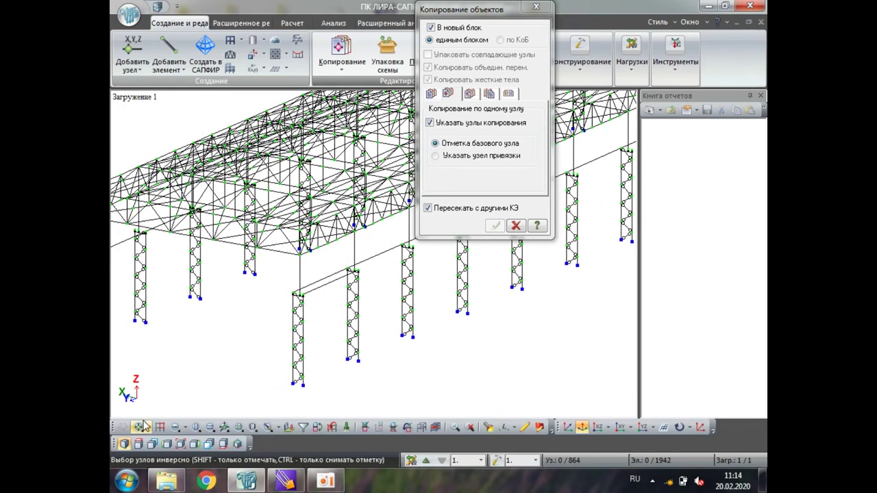
click(176, 428)
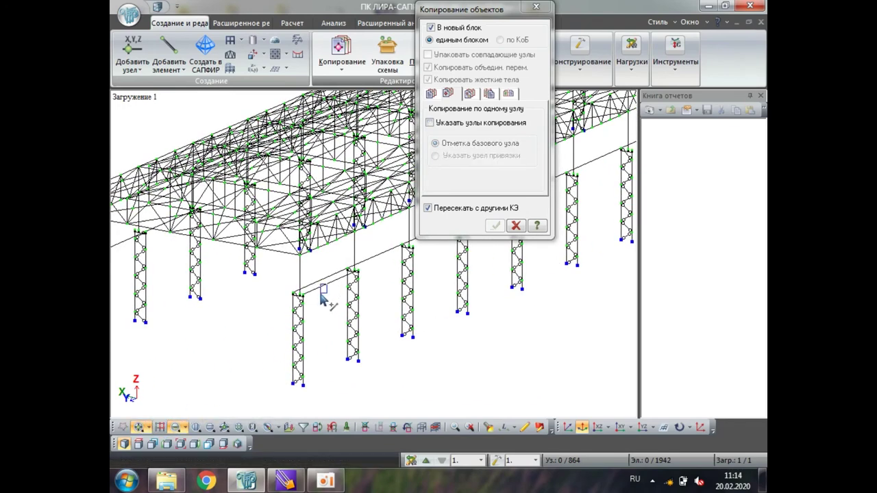
click(322, 289)
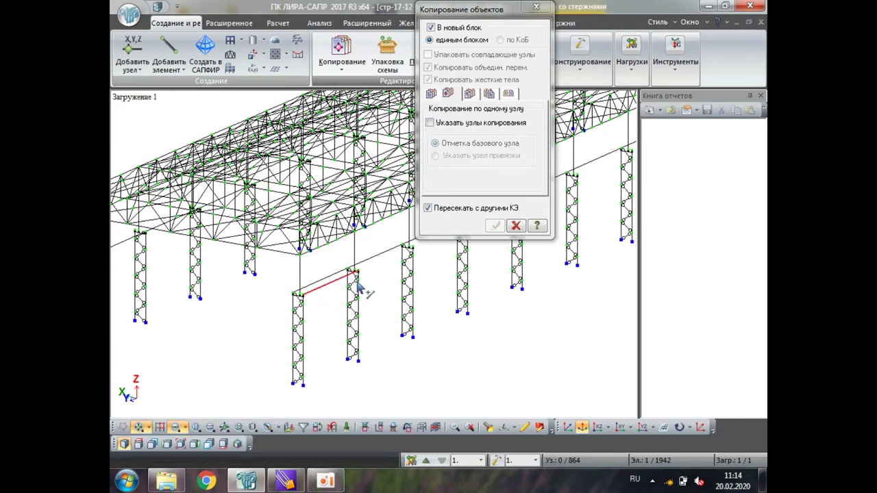
click(429, 123)
click(301, 387)
middle_drag(232, 369, 365, 377)
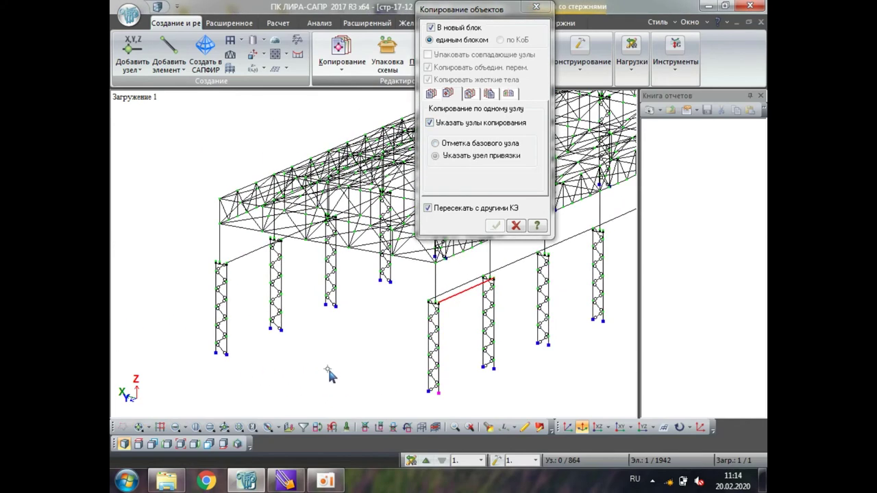
click(216, 355)
scroll(176, 352, up, 2)
middle_drag(226, 340, 233, 347)
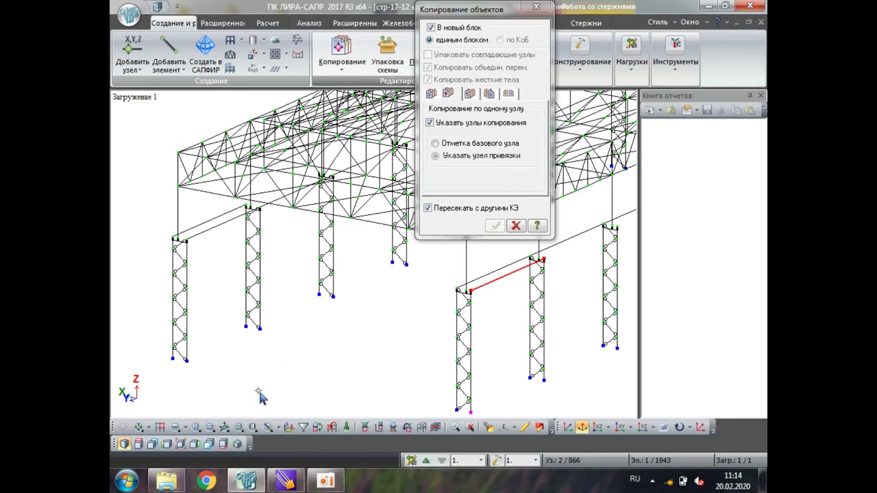
click(346, 427)
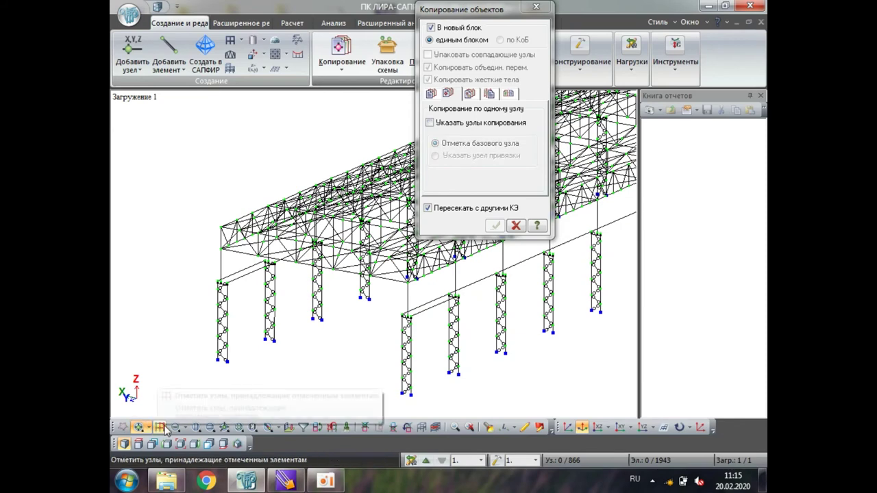
key(Left)
key(Left)
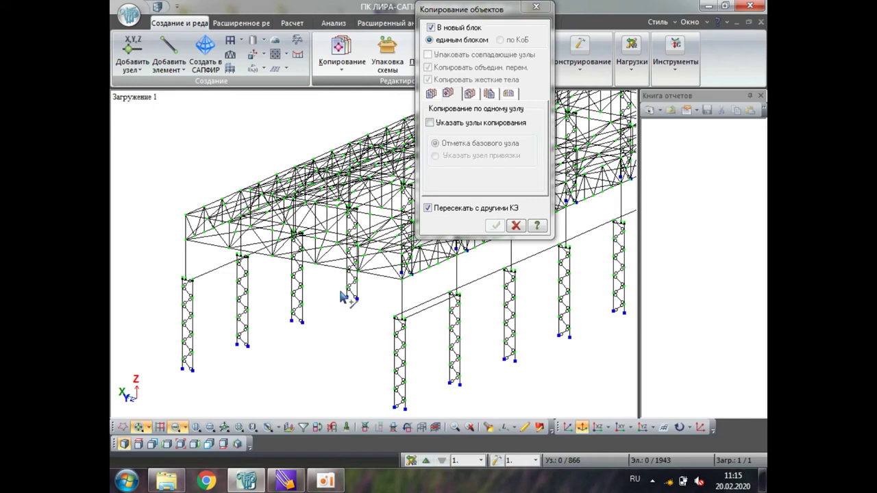
Copy the new beam to the opposite row's outer column branches by base nodes, and select both beams.
click(426, 315)
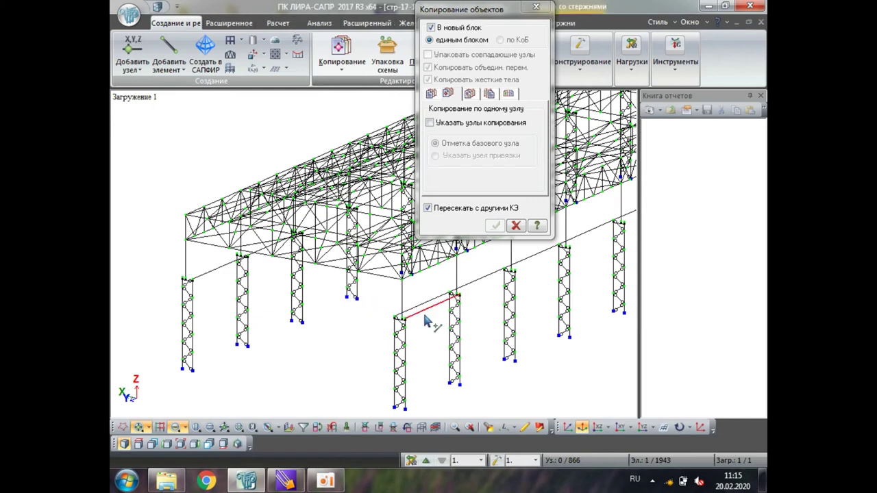
click(486, 111)
click(430, 123)
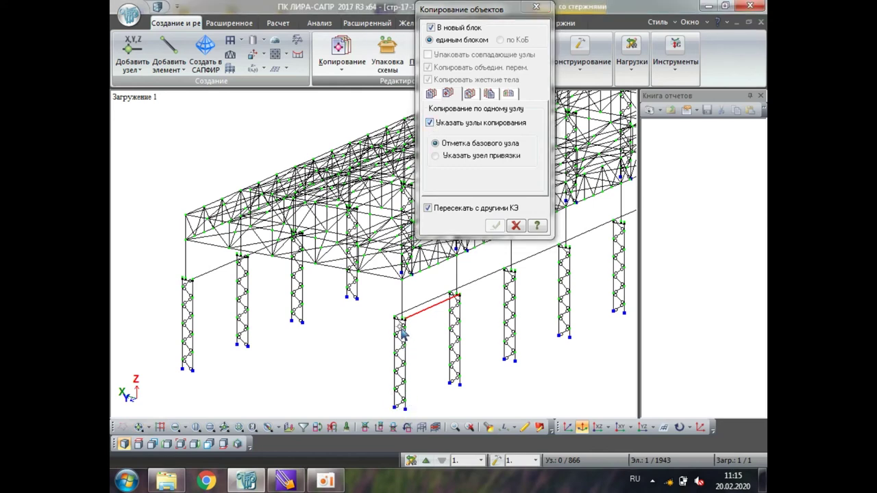
click(404, 409)
click(182, 368)
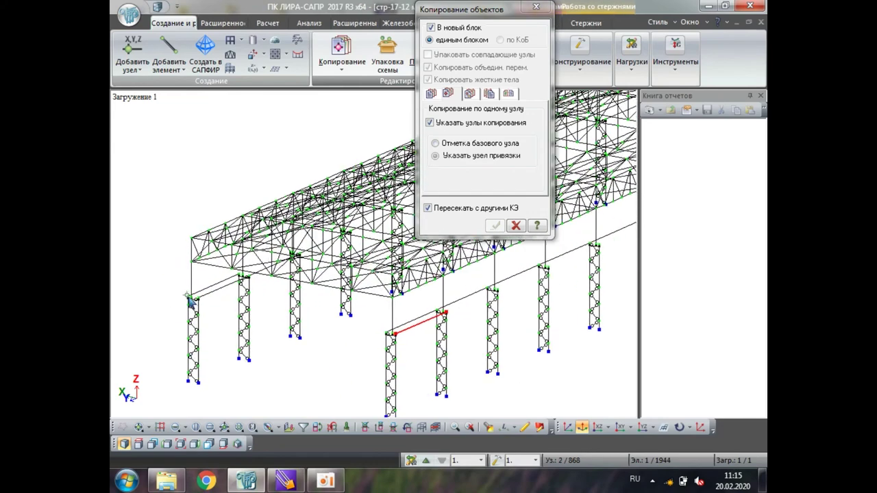
click(535, 8)
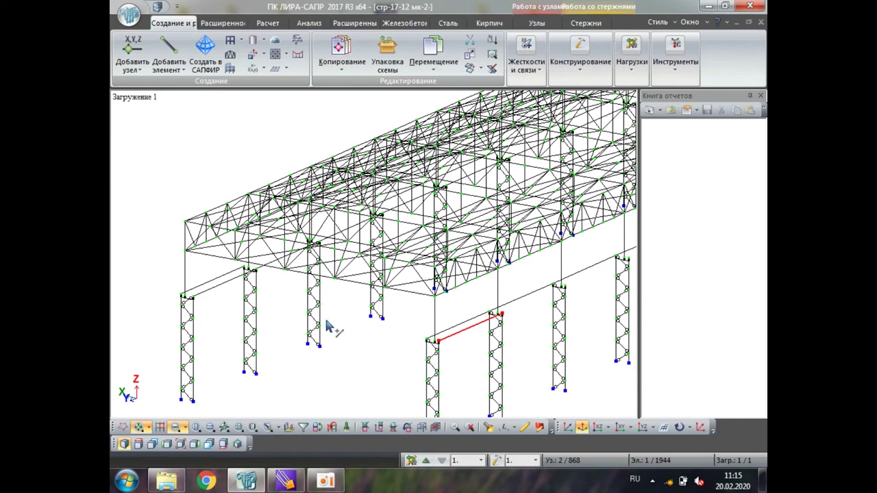
click(214, 284)
scroll(352, 352, down, 3)
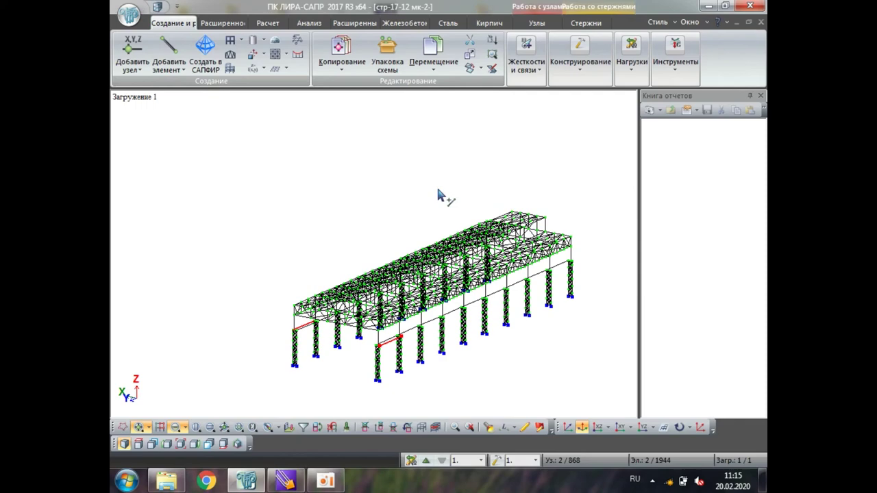
Try to copy the two selected beams by parameters with dY 12 m and 8 repetitions.
click(341, 54)
click(430, 93)
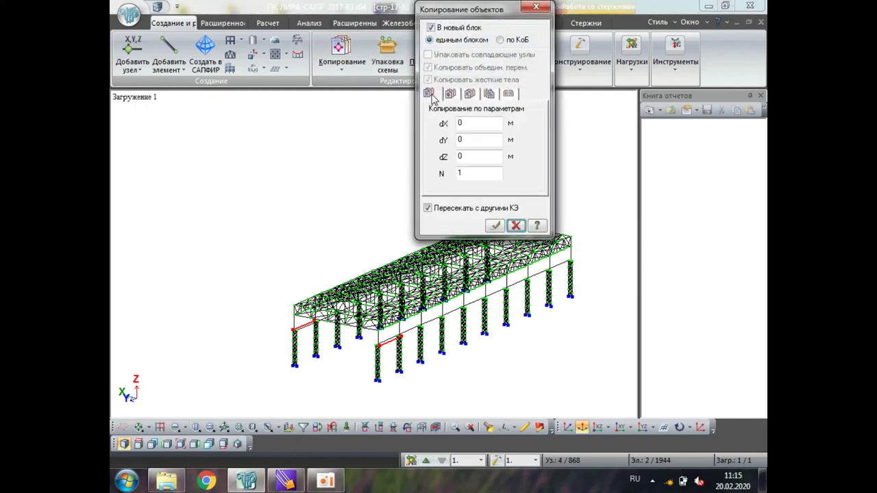
key(Tab)
key(Tab)
key(Tab)
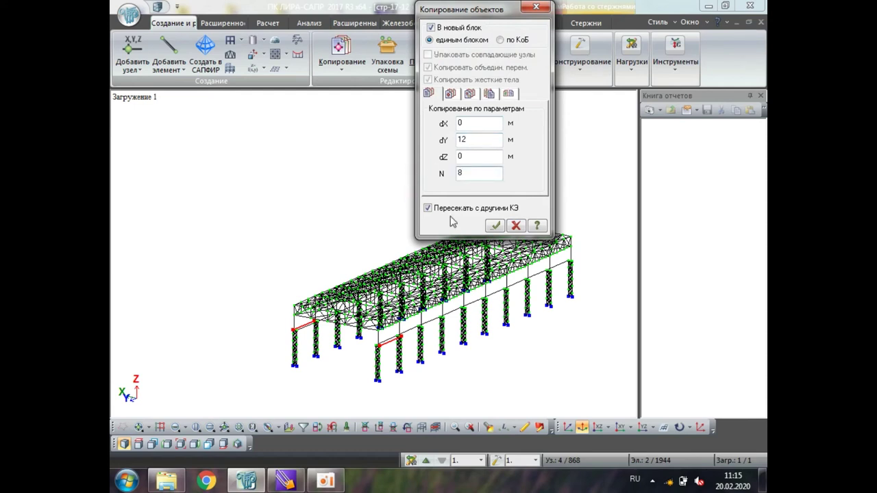
click(495, 227)
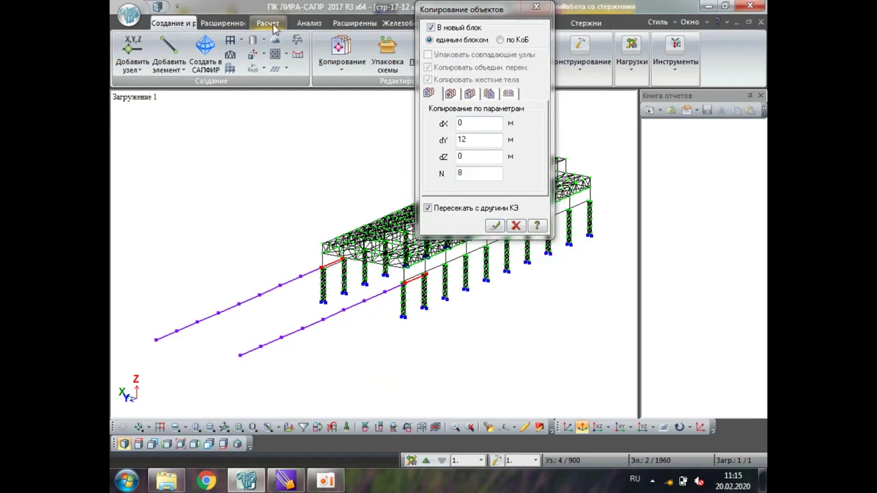
click(566, 428)
middle_drag(494, 331, 382, 315)
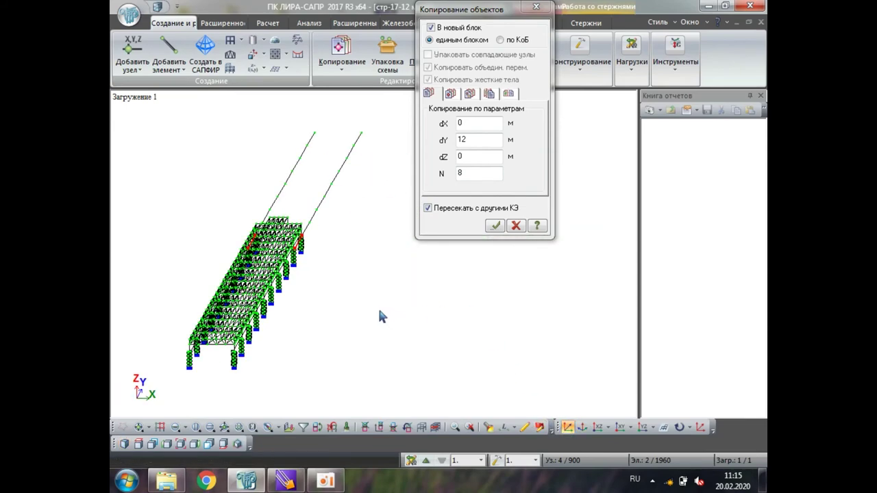
scroll(302, 249, up, 2)
click(524, 43)
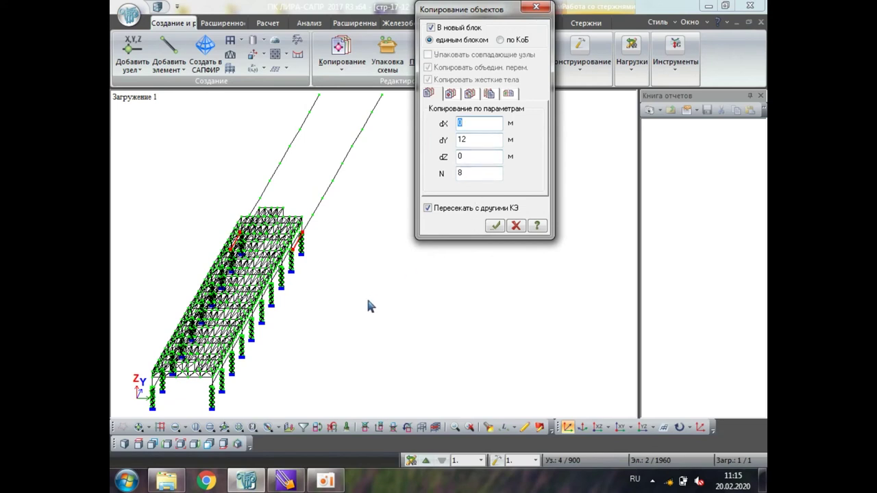
Copy the two selected beams 8 times along both column rows with a dY step of -12 m.
middle_drag(368, 306, 386, 303)
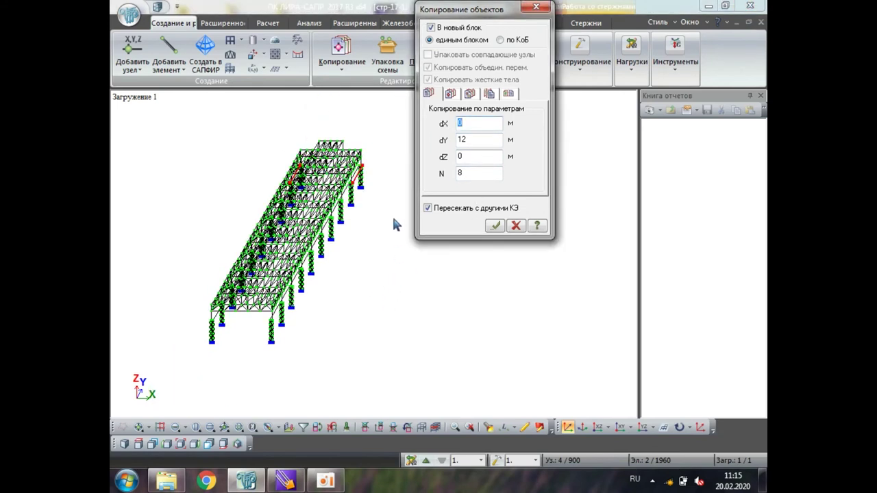
click(464, 172)
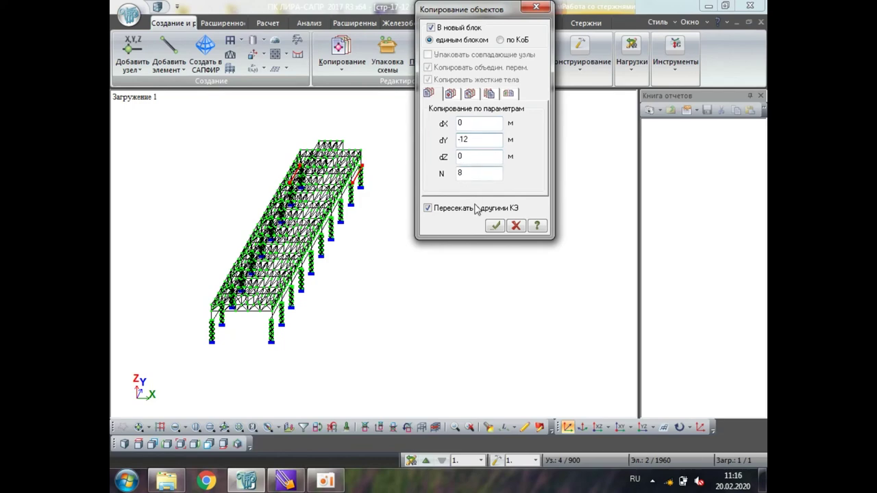
click(495, 225)
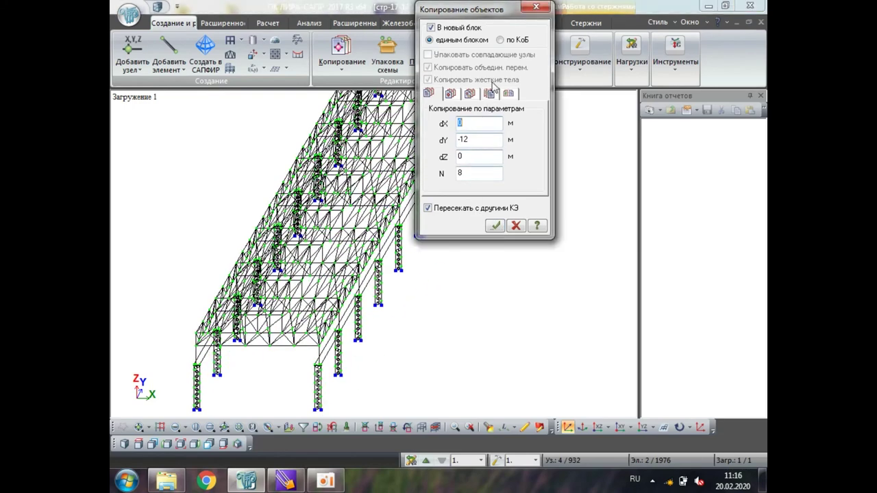
Close the copy settings, clear the selection and inspect the copied horizontal beams along both column rows.
click(535, 7)
scroll(336, 369, up, 4)
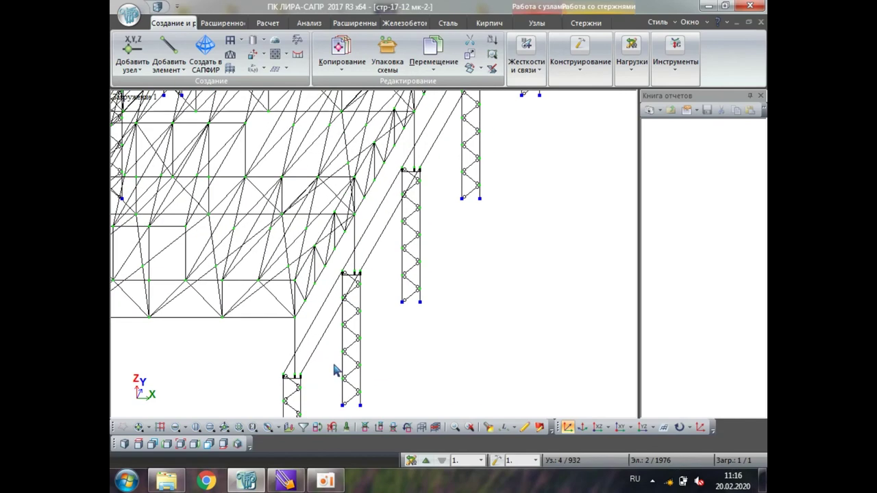
scroll(336, 370, down, 5)
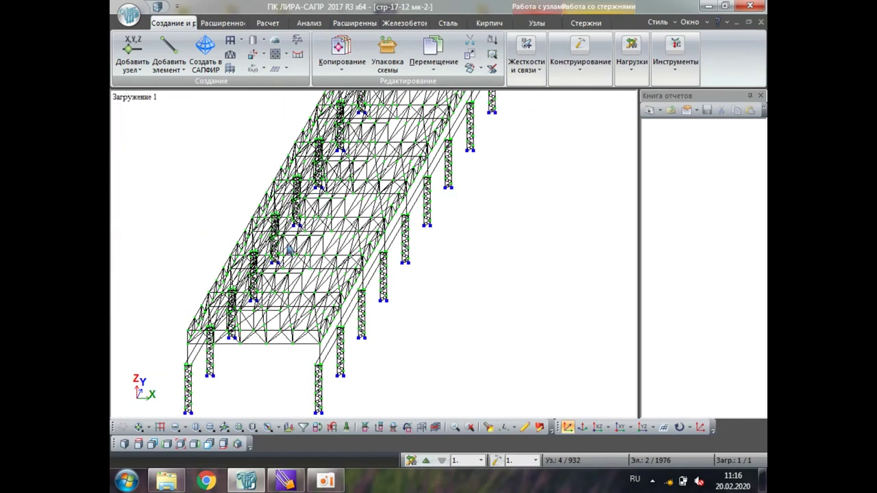
click(129, 14)
click(129, 13)
click(532, 254)
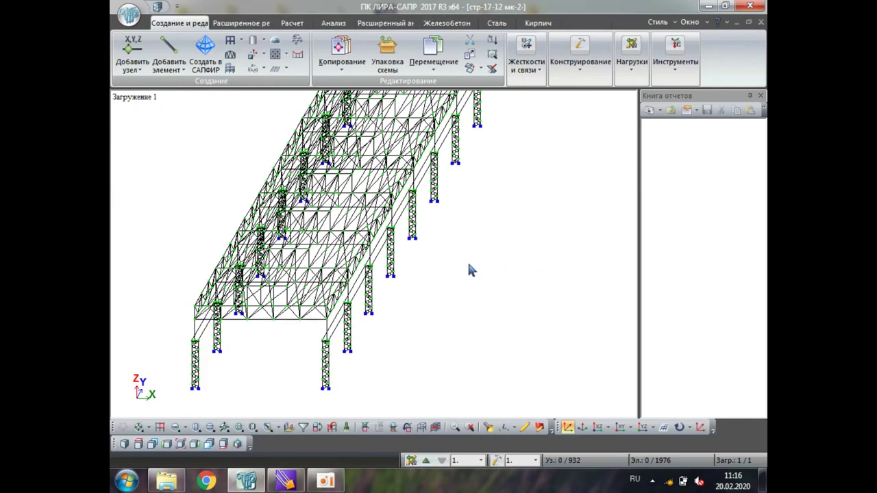
middle_drag(375, 325, 288, 306)
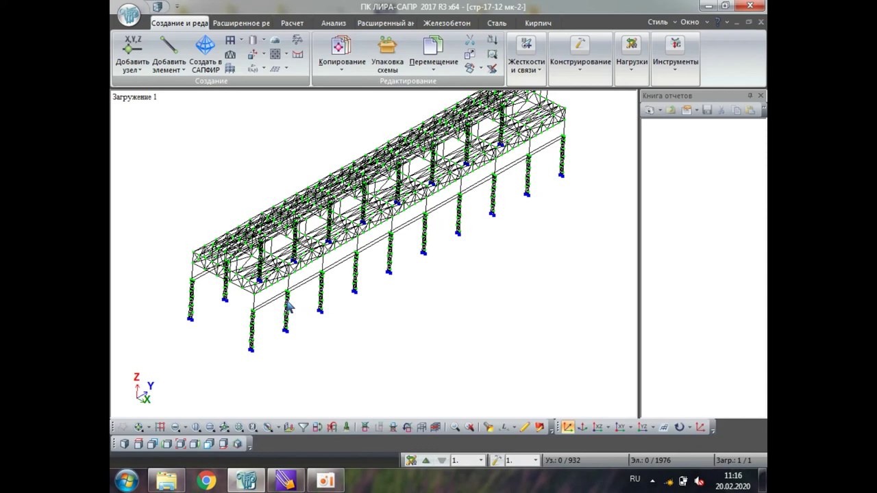
scroll(288, 308, up, 5)
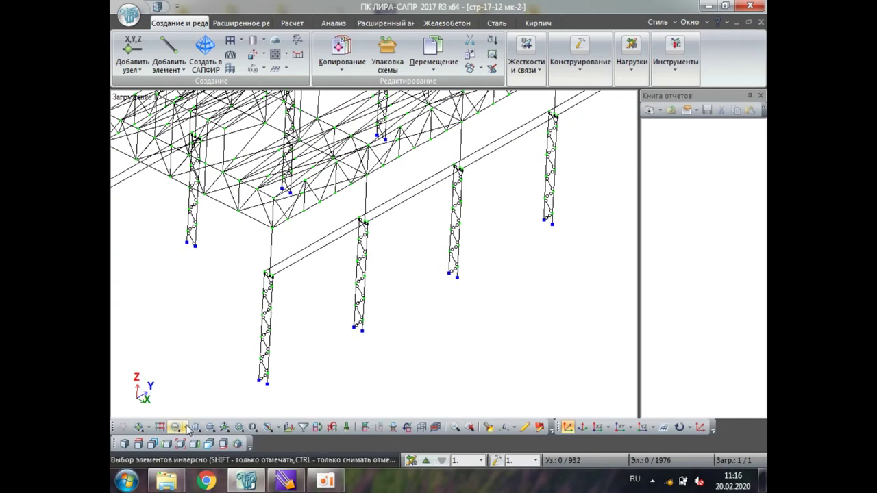
Select the upper part of the near corner column with its adjoining longitudinal beams and isolate it as a fragment.
click(175, 427)
drag(313, 234, 252, 336)
click(263, 41)
click(270, 39)
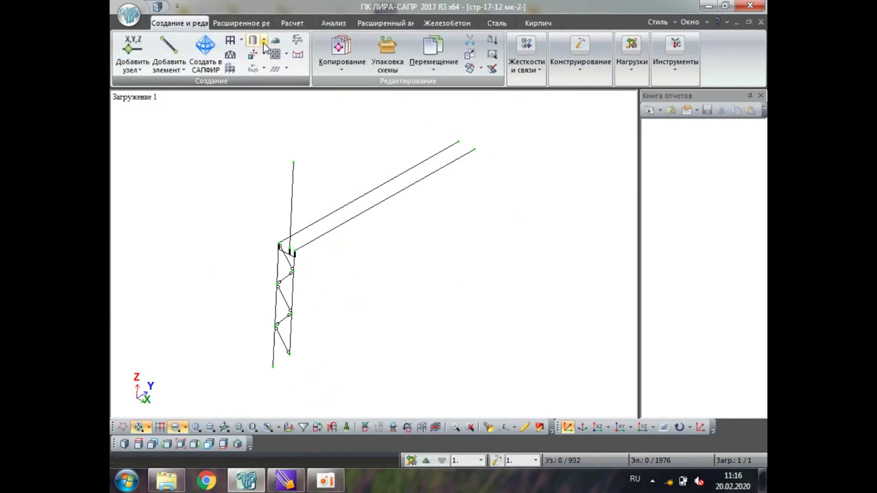
Show the fragment in 3D with element sections, examine the square-tube beam at the column, and return to the finite-element model.
click(158, 6)
click(226, 23)
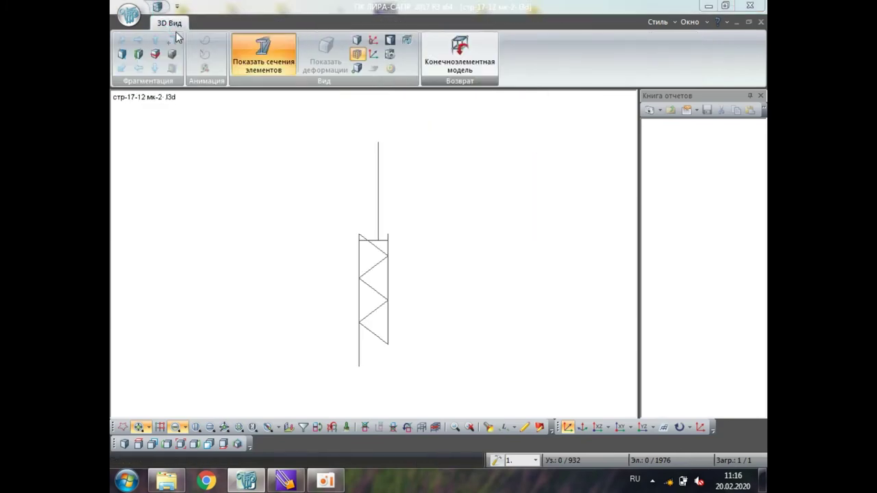
click(263, 61)
drag(340, 150, 390, 309)
scroll(303, 321, up, 5)
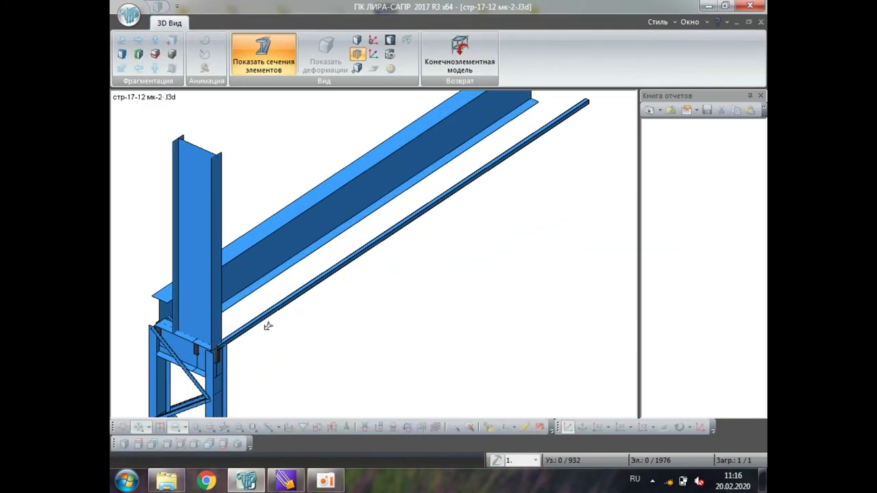
scroll(199, 389, up, 3)
scroll(206, 385, down, 3)
scroll(216, 350, up, 3)
scroll(216, 352, down, 4)
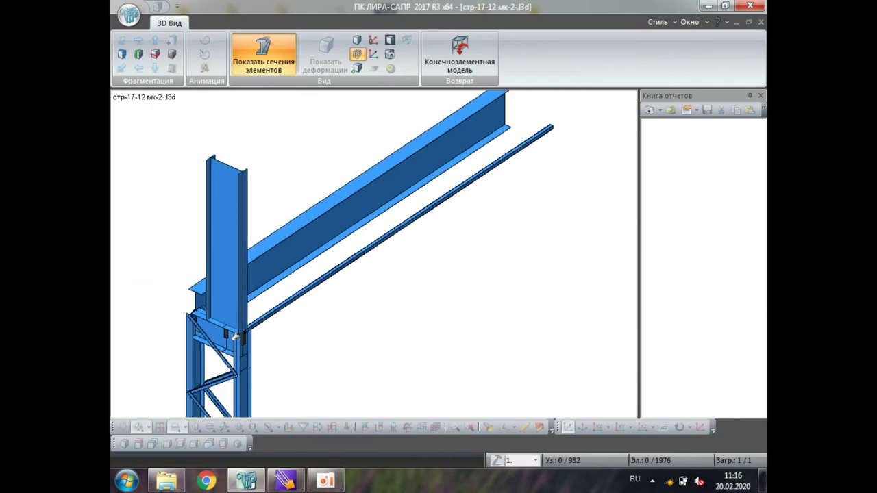
scroll(270, 294, down, 3)
scroll(313, 347, up, 2)
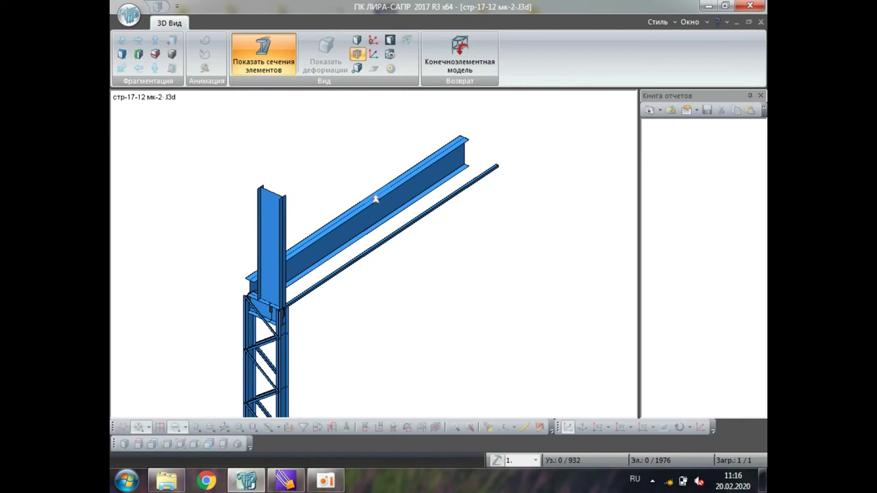
click(473, 53)
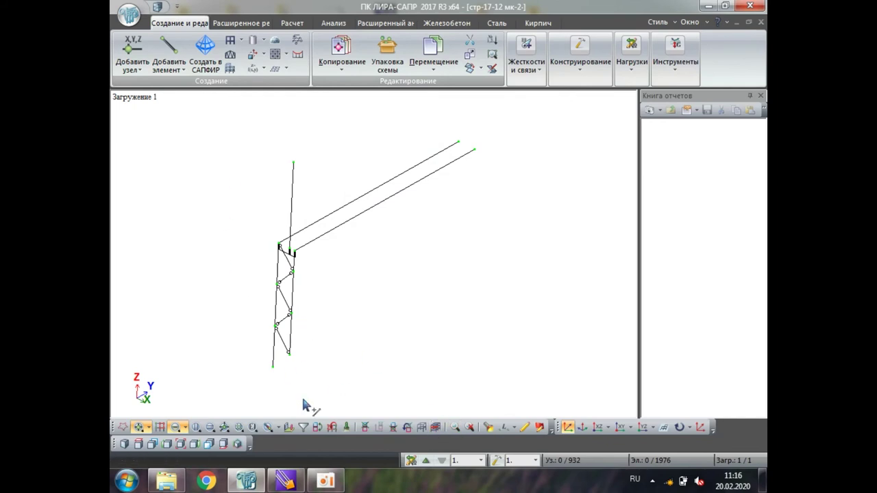
Check the node numbers, stiffness type and length of the lattice column's branch element.
click(488, 427)
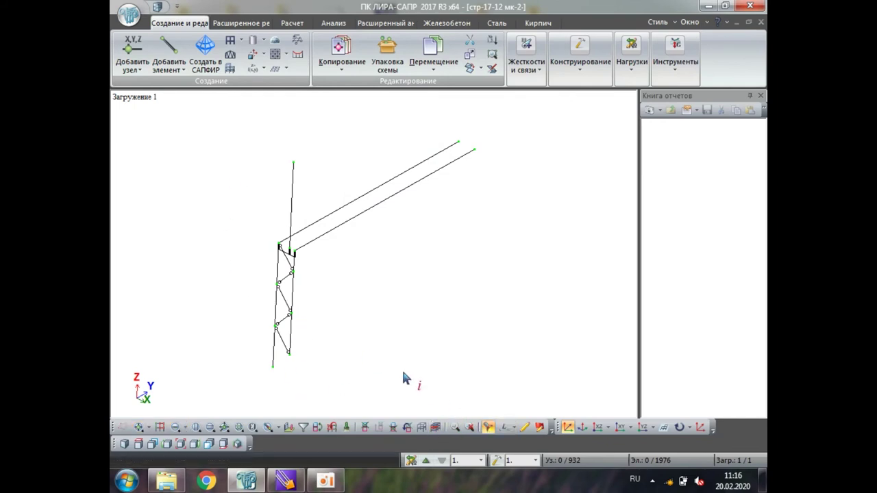
click(293, 296)
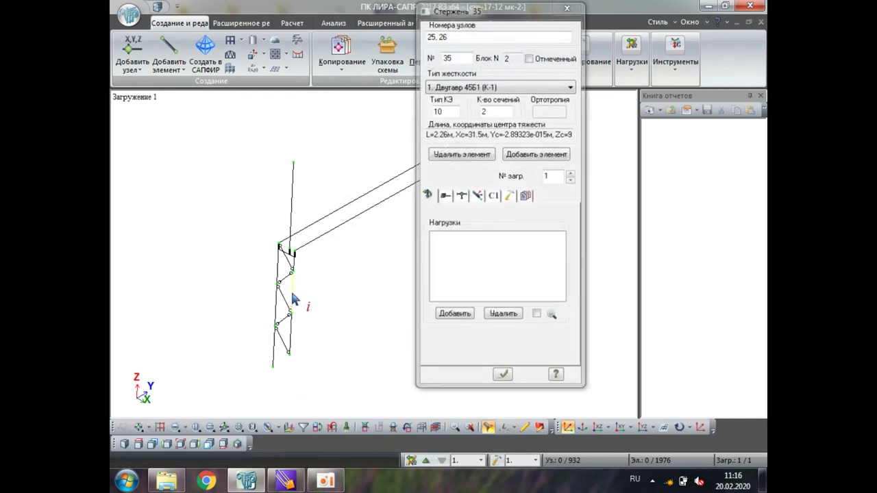
click(566, 8)
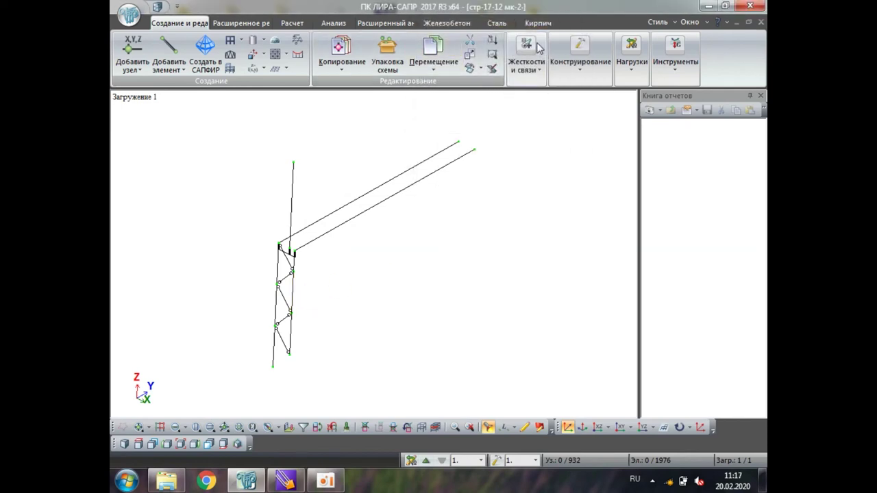
Review the section dimensions of stiffness type 1, I-beam 45Б1 (К-1), and close its definition without changes.
click(526, 48)
click(531, 107)
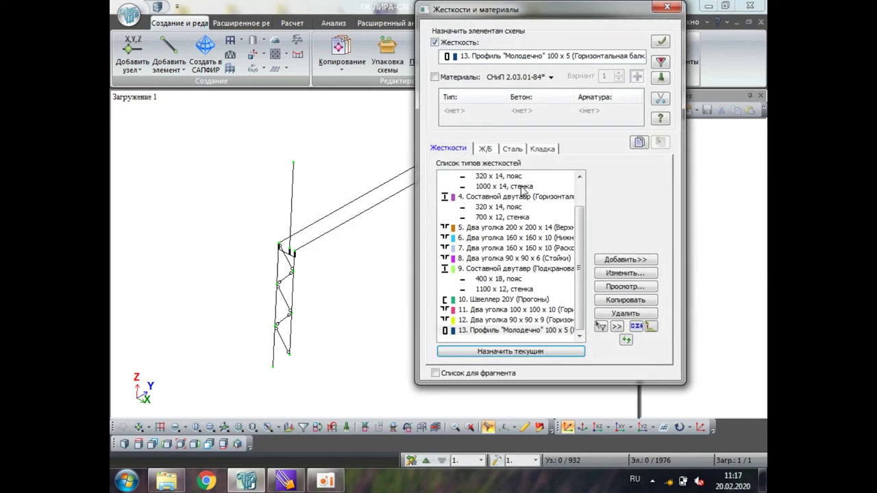
scroll(572, 250, up, 1)
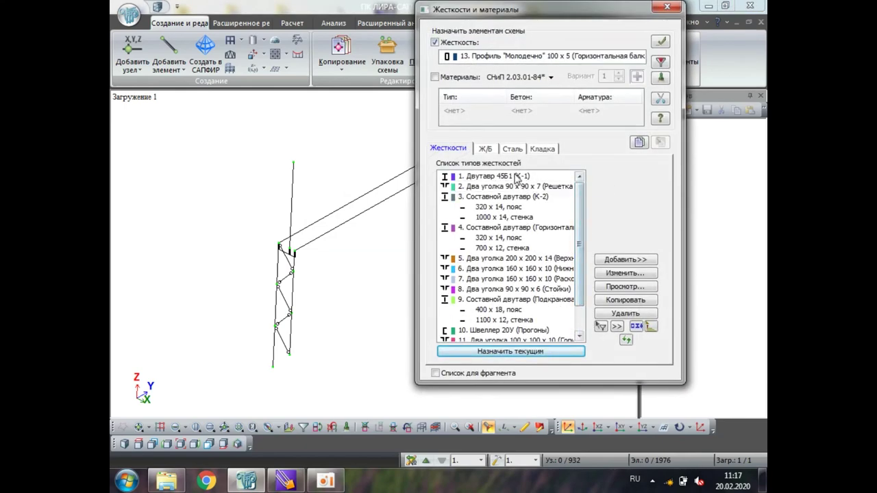
click(624, 272)
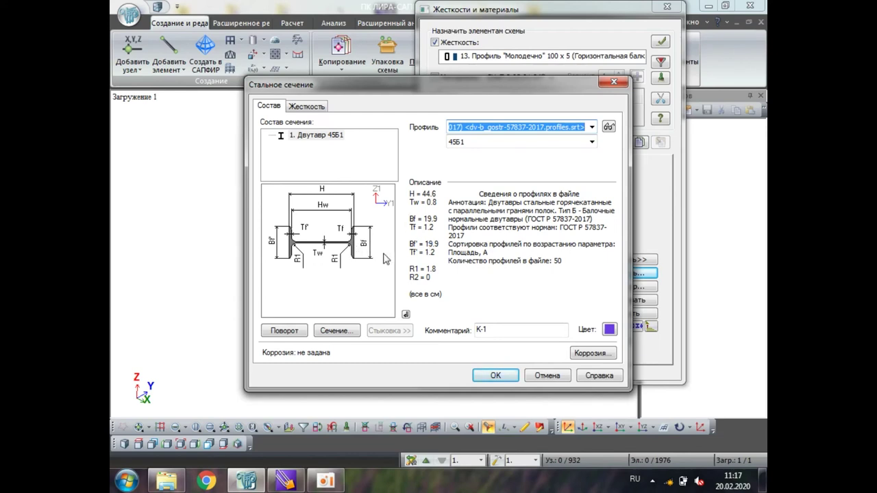
click(247, 481)
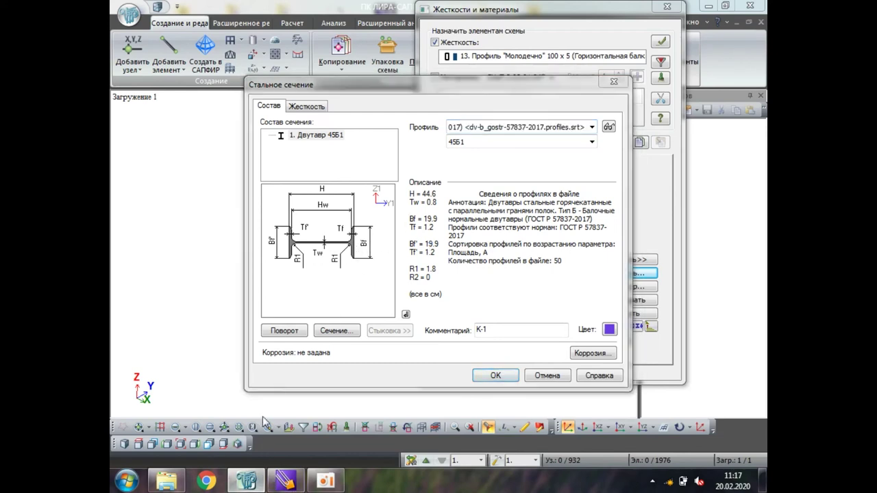
click(170, 27)
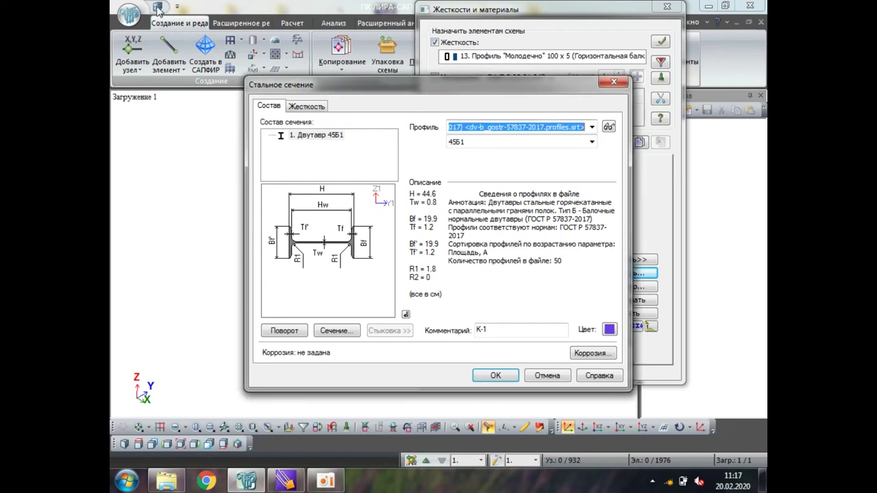
click(613, 82)
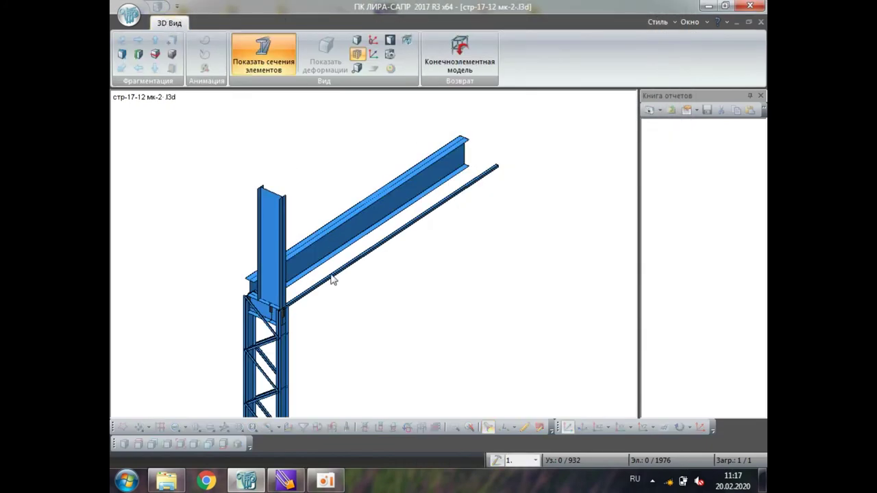
Examine in 3D, from several angles, how the square-tube beam and crane beam connect to the lattice column.
scroll(302, 332, up, 5)
drag(267, 323, 427, 306)
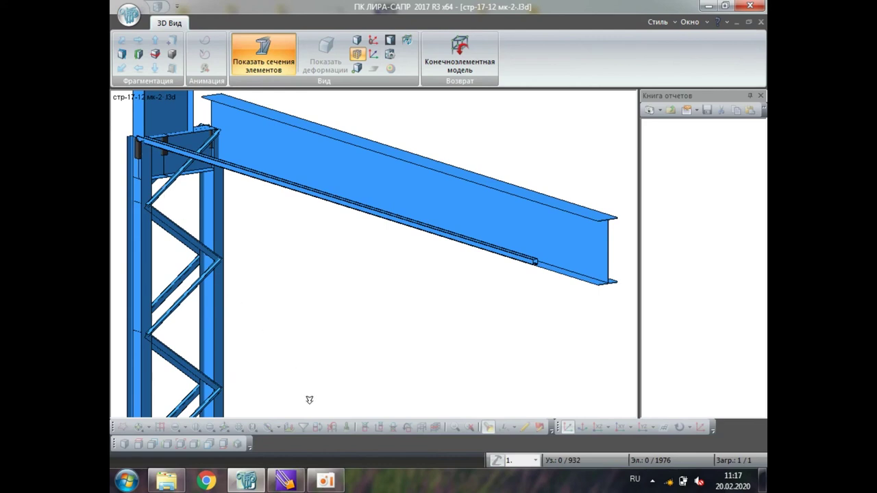
scroll(536, 269, up, 2)
scroll(536, 268, down, 2)
scroll(168, 166, up, 2)
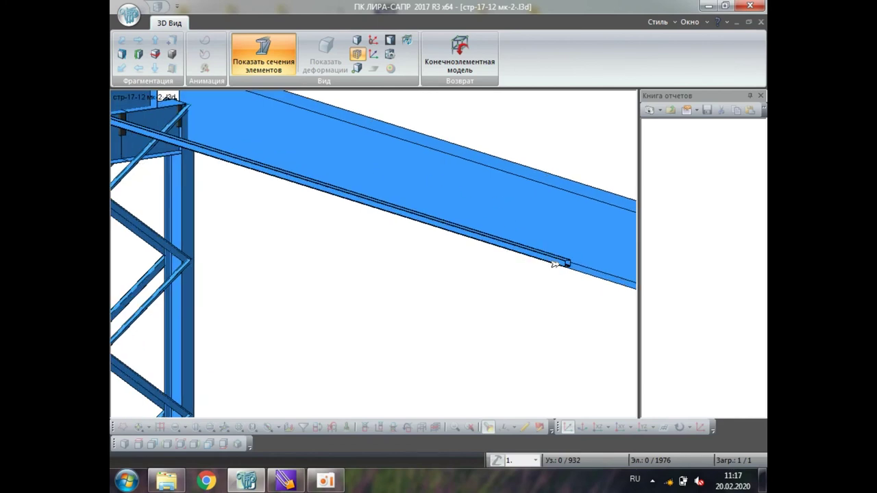
scroll(545, 266, down, 1)
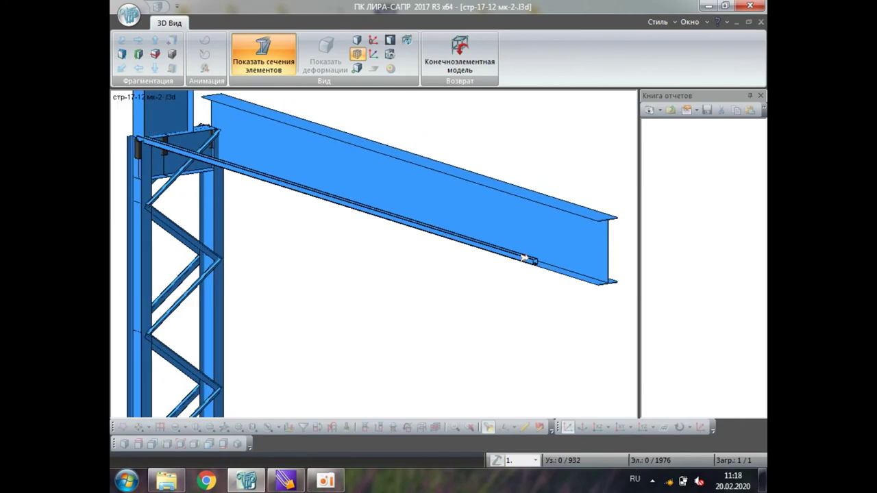
scroll(524, 258, down, 1)
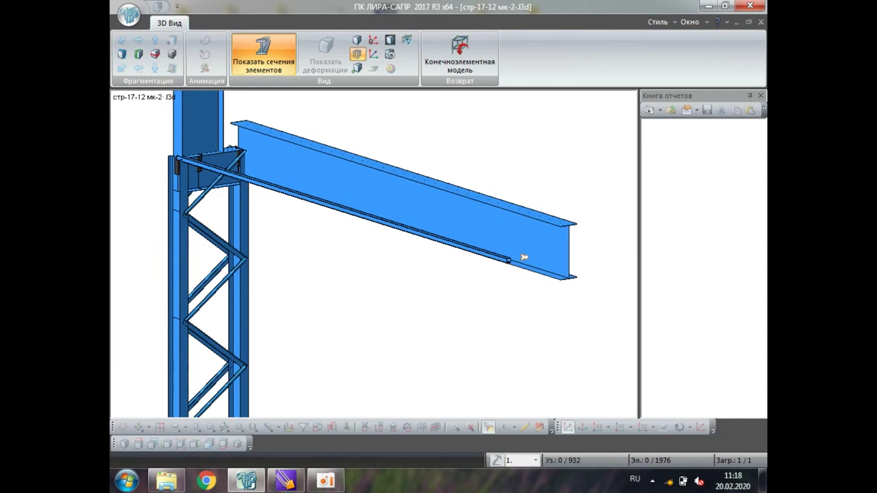
scroll(525, 258, down, 1)
middle_drag(458, 260, 450, 288)
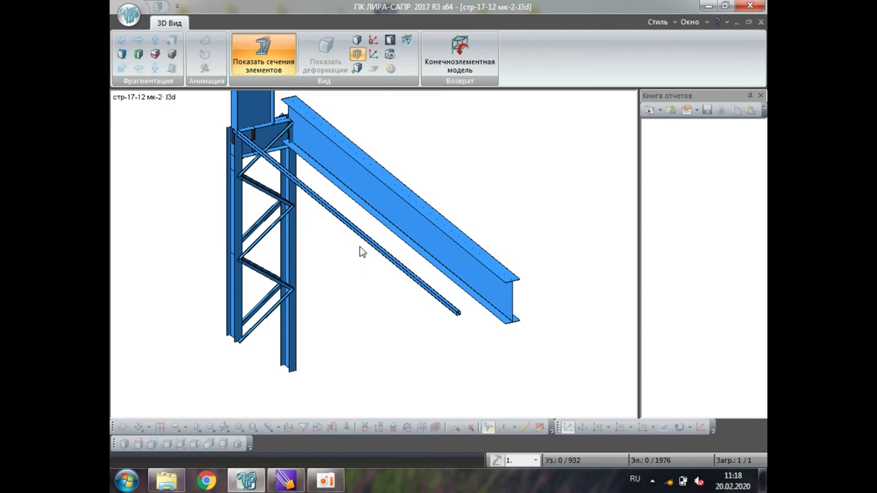
scroll(221, 147, up, 2)
scroll(225, 143, down, 2)
Return to the stiffness list and duplicate stiffness type 8, the paired 90 x 90 x 6 angles (Стойки), selecting the copy.
click(461, 62)
click(480, 95)
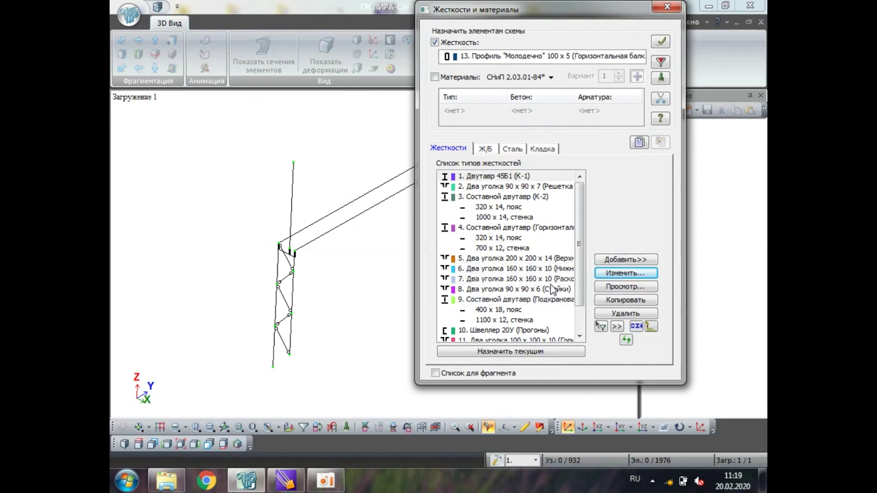
click(532, 289)
scroll(532, 291, down, 1)
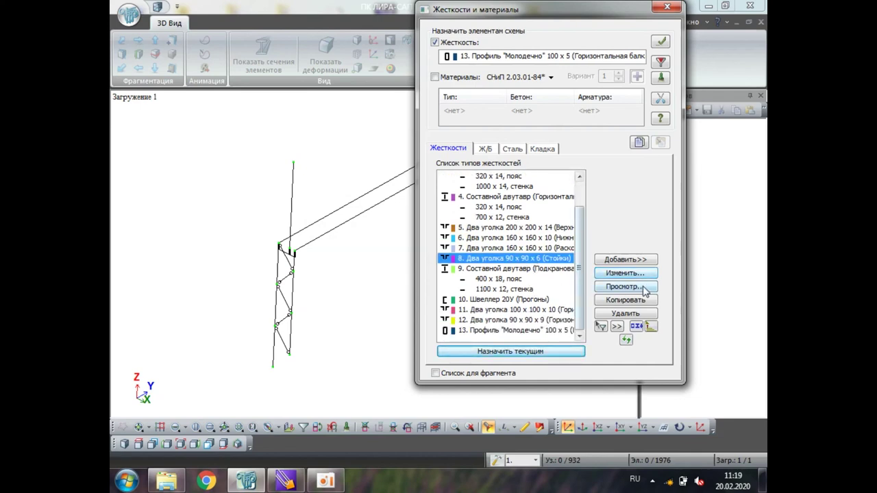
click(625, 300)
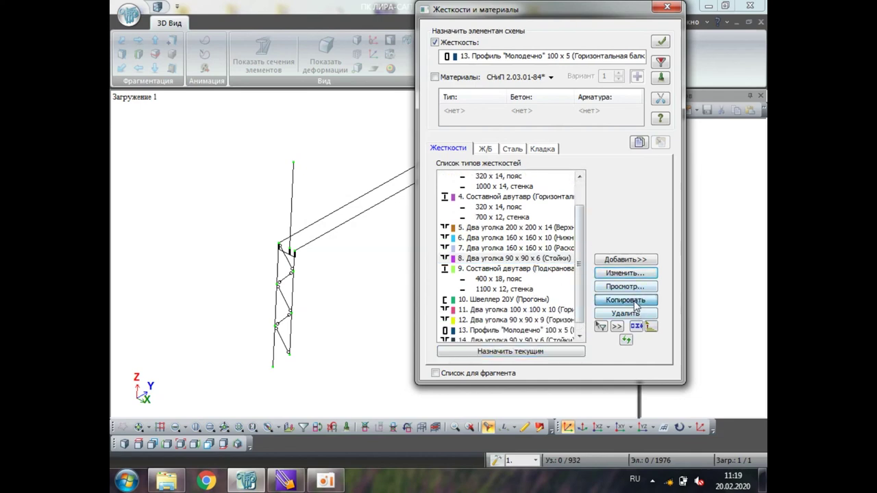
click(538, 341)
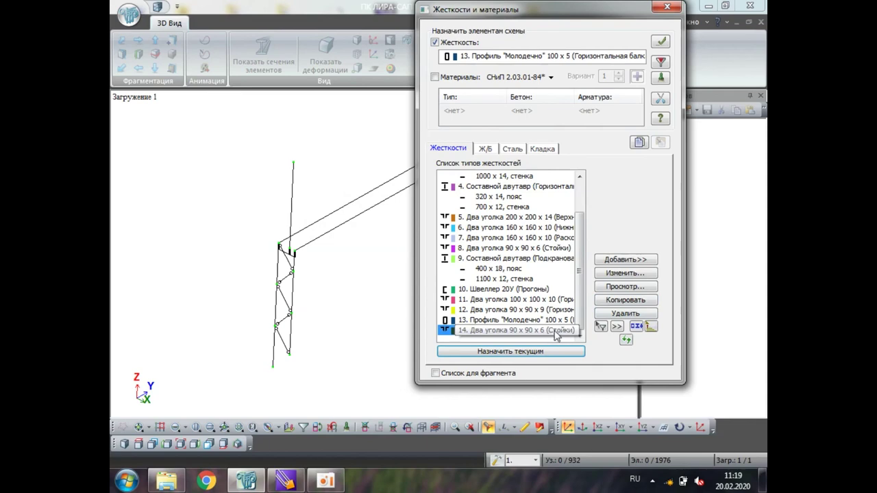
Set the copied stiffness type's comment to "Вертикальная связь между колоннами" and its angle profile to 90 x 90 x 9.
click(614, 273)
double_click(513, 331)
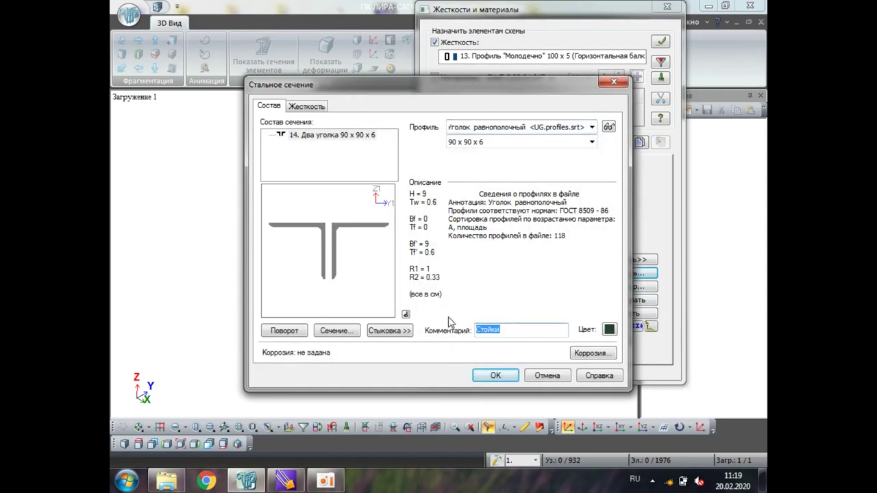
text(Вертикальная)
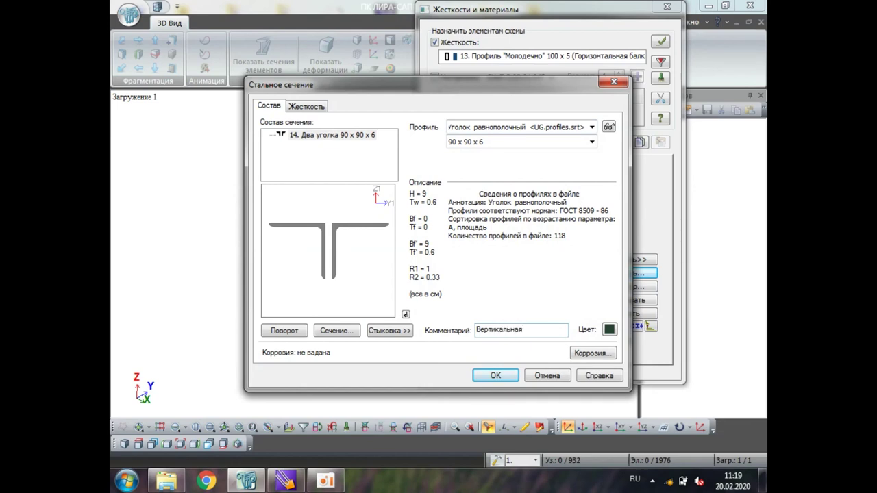
text( связь между колоннами)
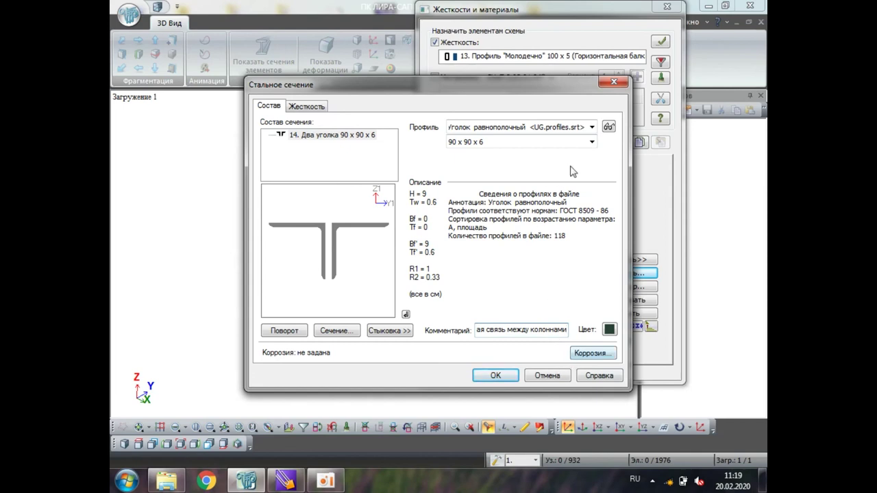
click(592, 142)
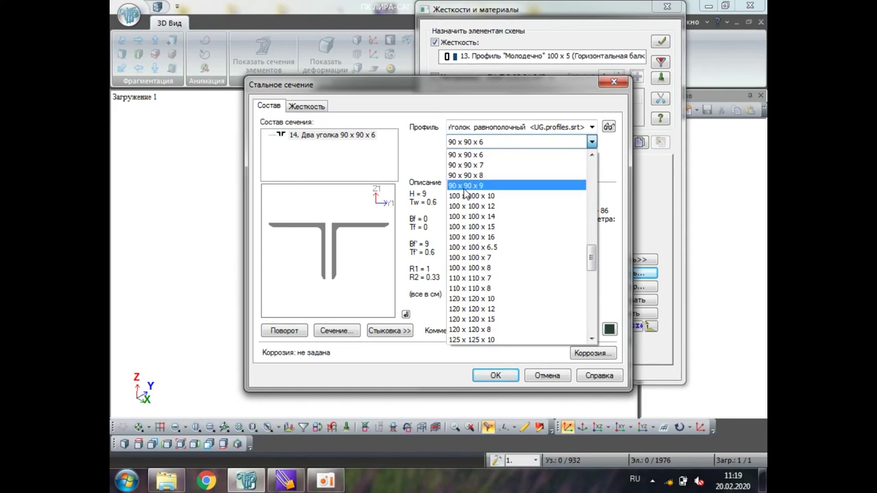
click(464, 186)
click(494, 376)
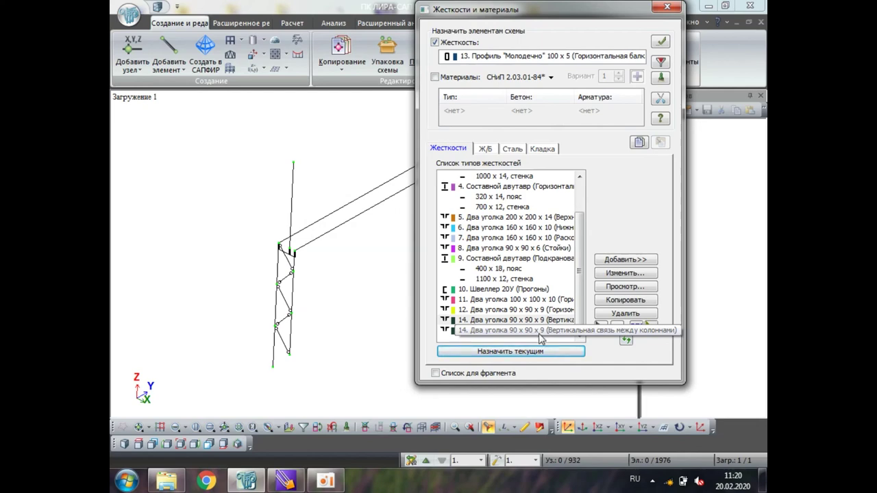
Close the stiffness and materials list and save the model.
click(622, 21)
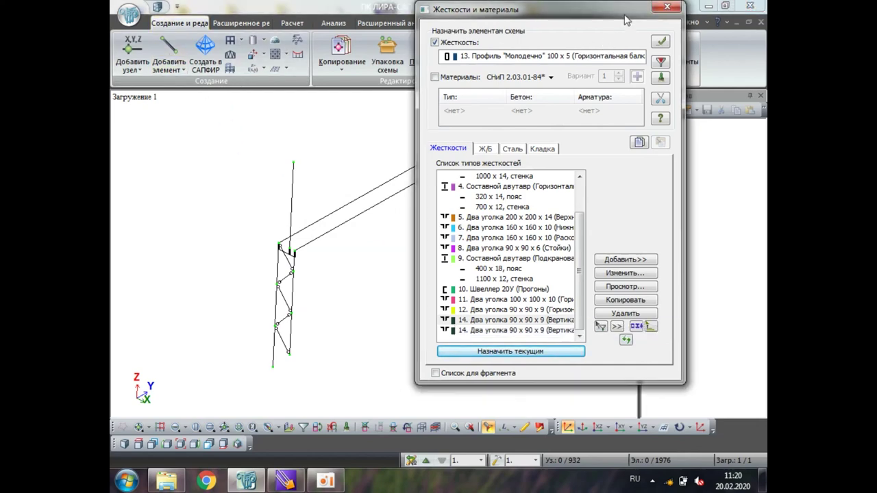
drag(625, 21, 552, 20)
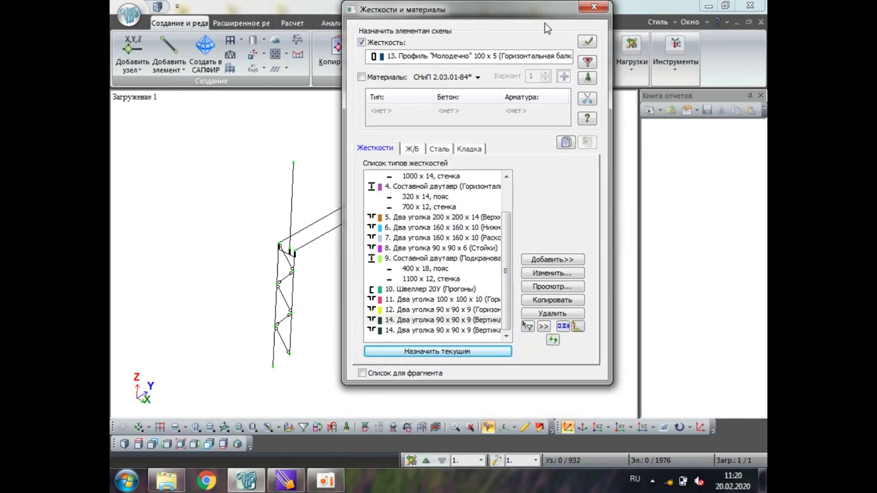
click(596, 8)
click(128, 14)
click(161, 83)
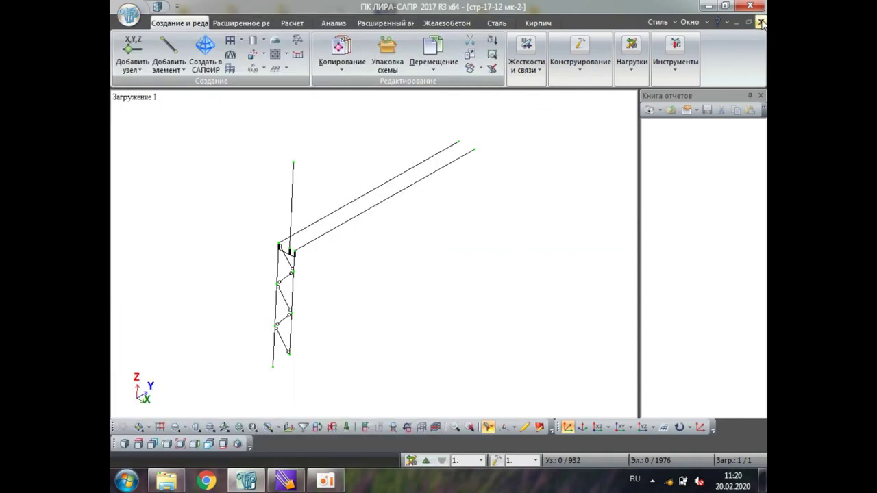
click(326, 481)
click(443, 275)
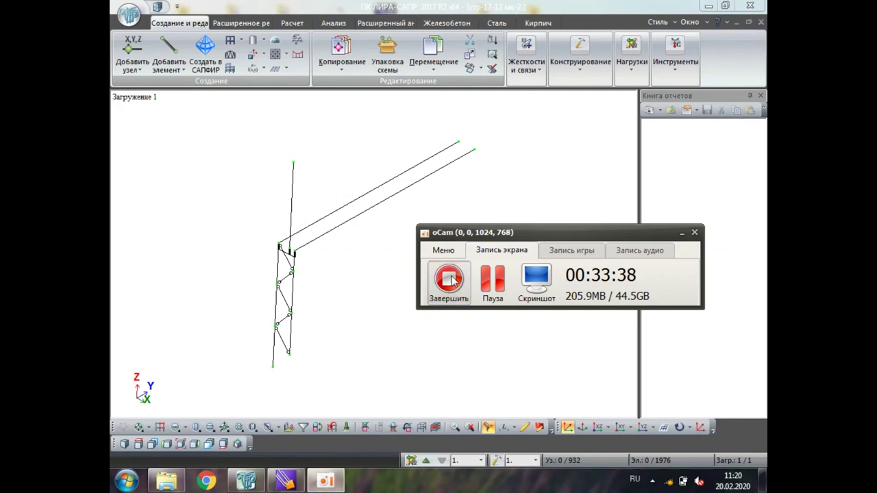